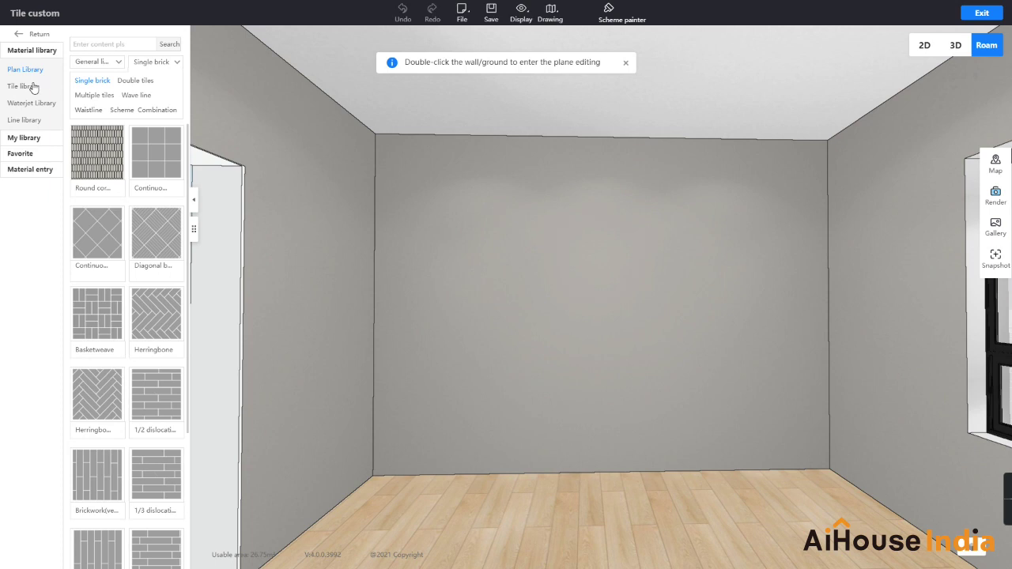
List the wood grain brick tiles from the tile library and open the far wall for plane editing
left_click(32, 88)
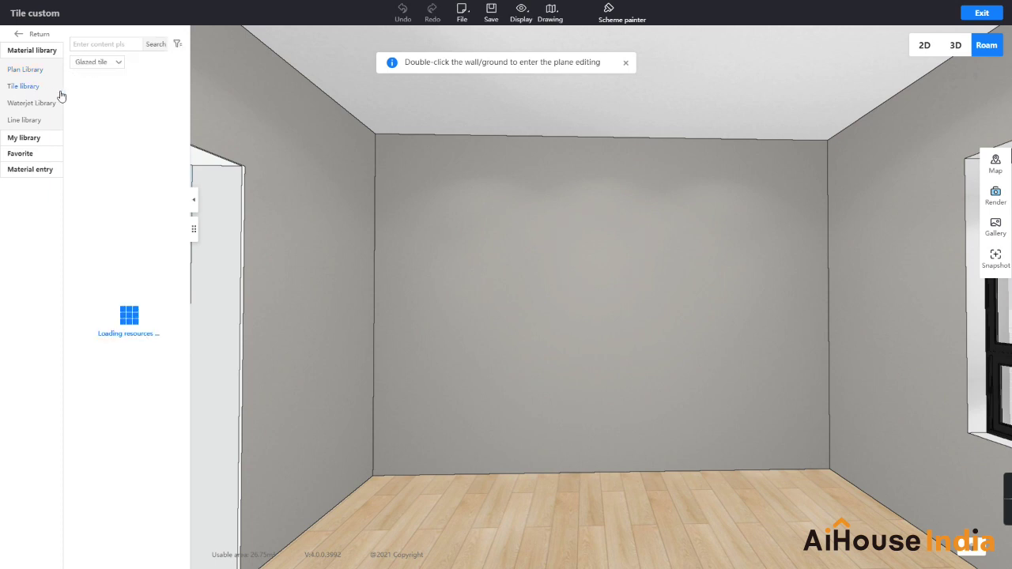
left_click(86, 64)
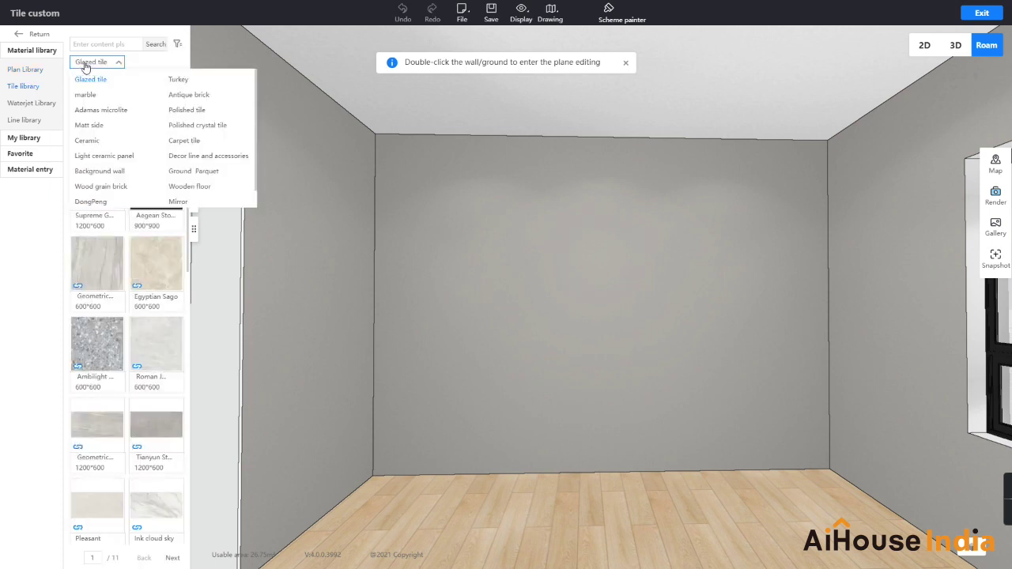
left_click(82, 190)
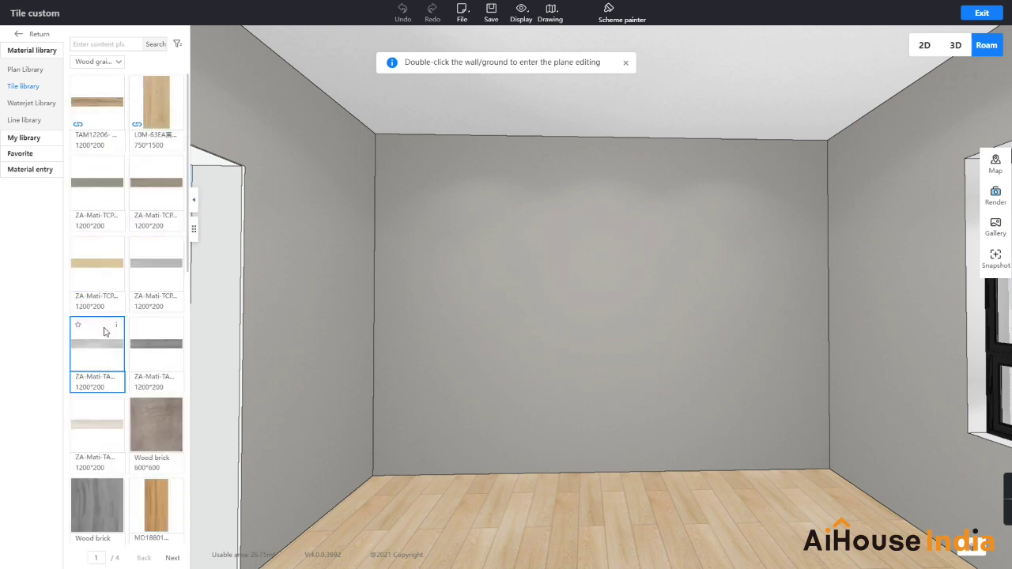
double_click(678, 245)
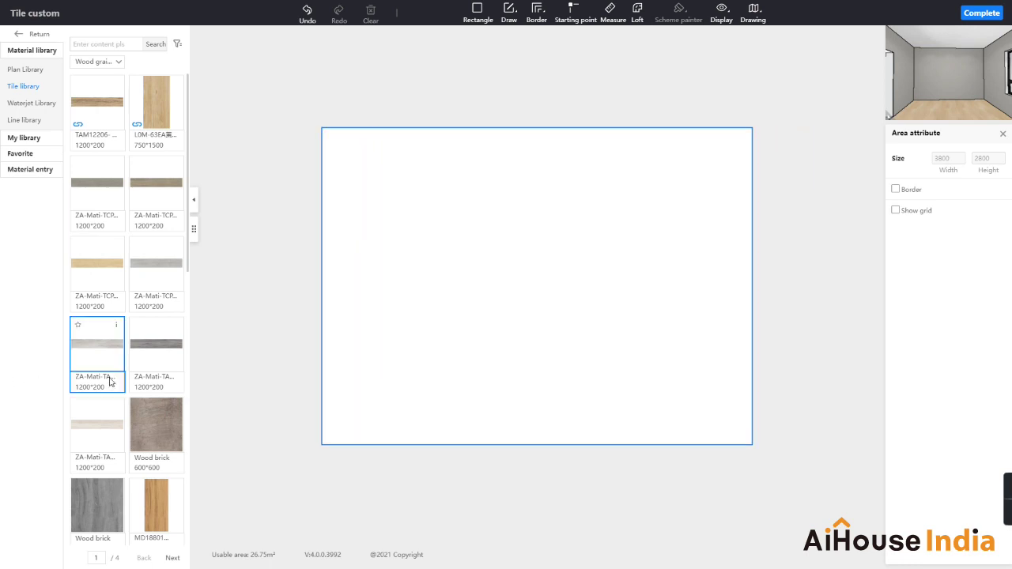
Place the MD18802-1 wood grain tile on the wall plane and set its size to 200 wide by 100 high
scroll(95, 368, "down", 3)
left_click_drag(98, 370, 463, 380)
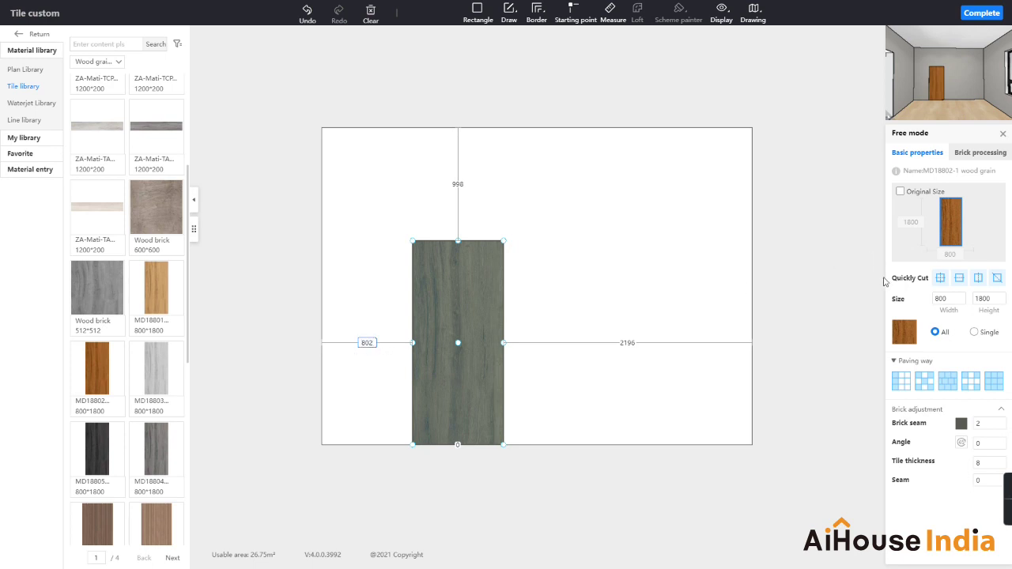
left_click(941, 297)
double_click(952, 298)
type("20")
left_click(988, 298)
type("100")
key("Return")
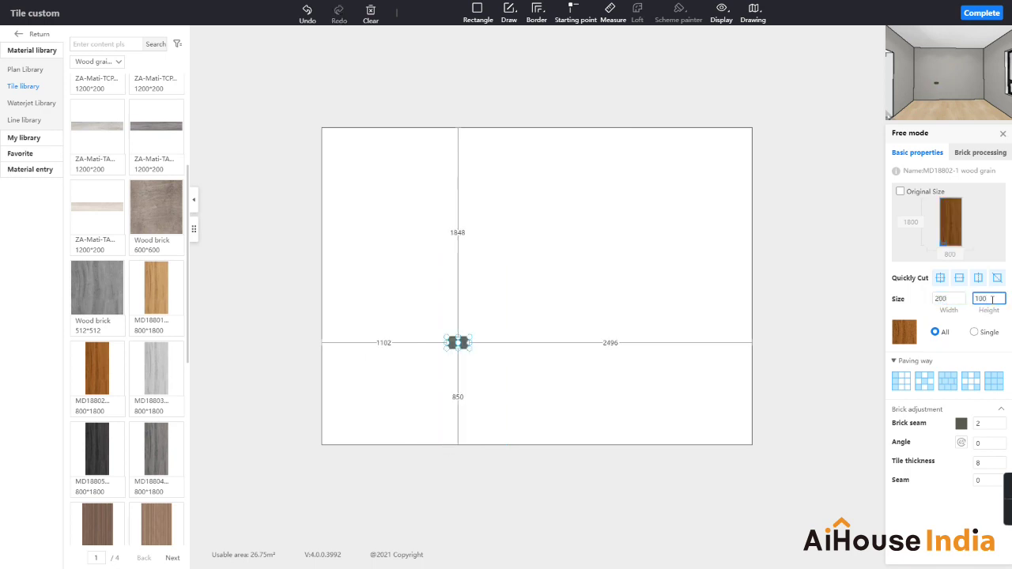
Set the tile's distances to the wall's left and bottom edges to 0
left_click(385, 343)
left_click_drag(353, 347, 381, 345)
type("0")
key("Return")
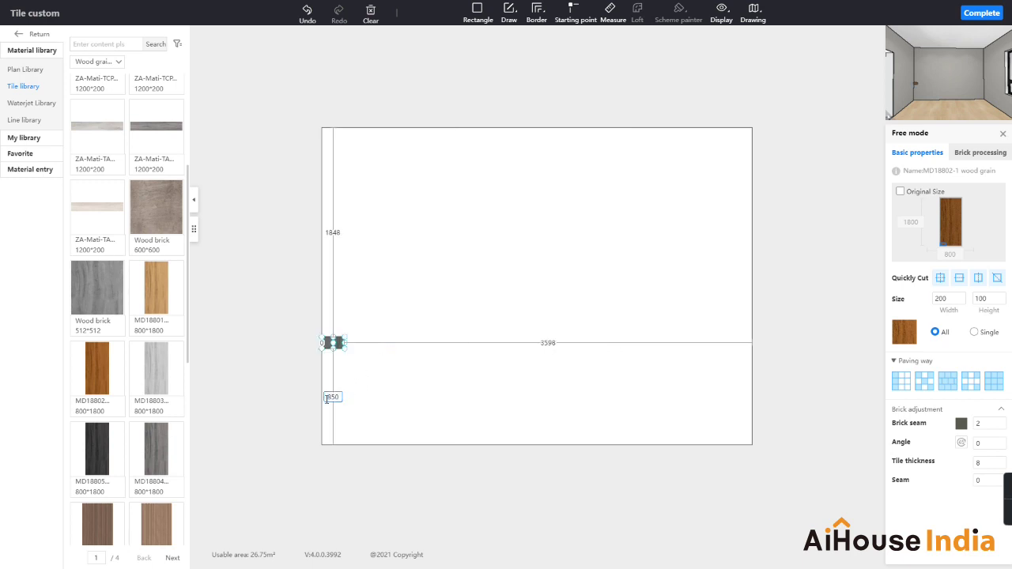
type("8")
double_click(339, 397)
type("0")
key("Return")
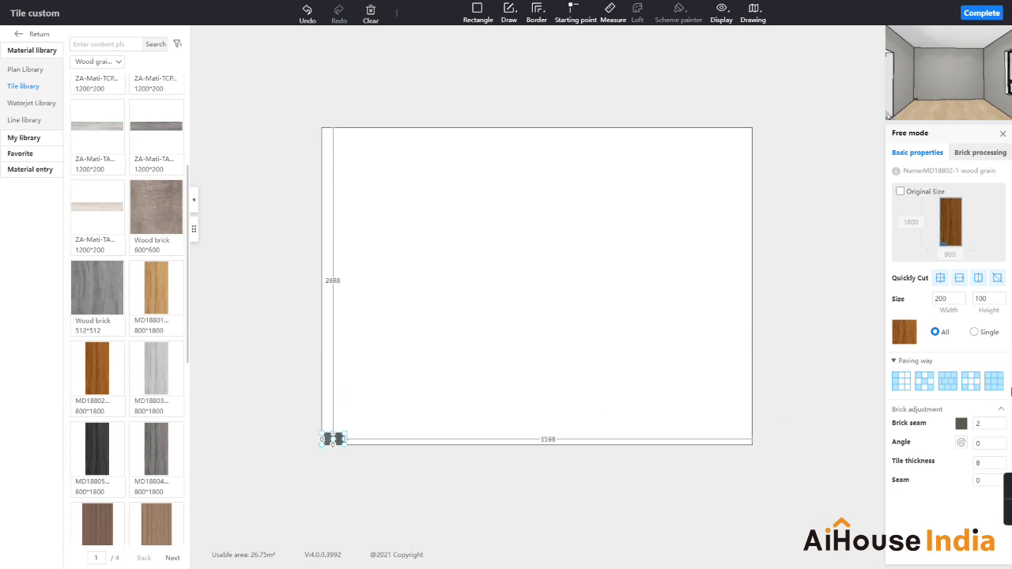
Pave the whole wall with the tile, complete the plane editing, and return to the main design workspace
left_click(989, 384)
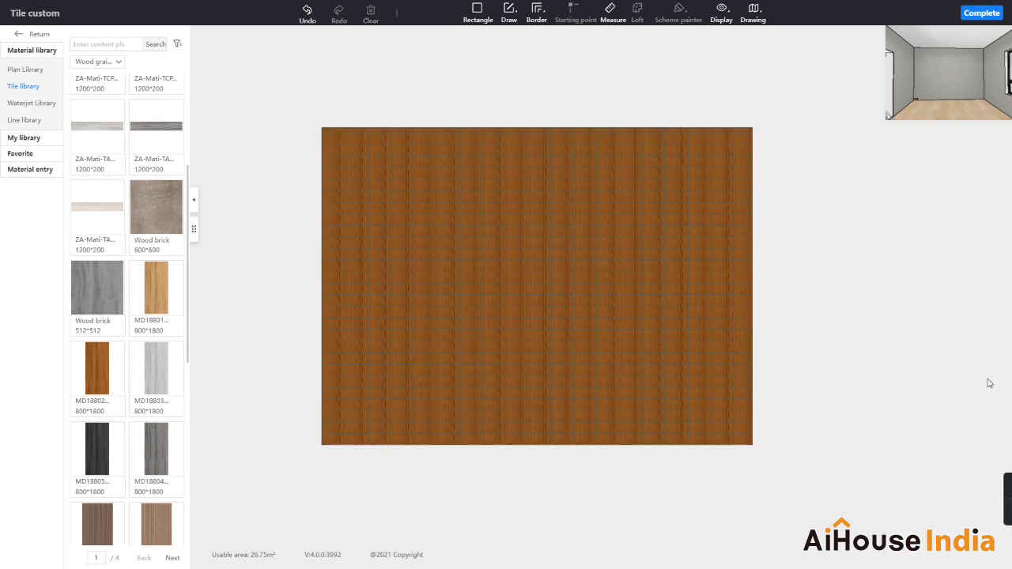
left_click(981, 12)
right_click_drag(591, 187, 589, 163)
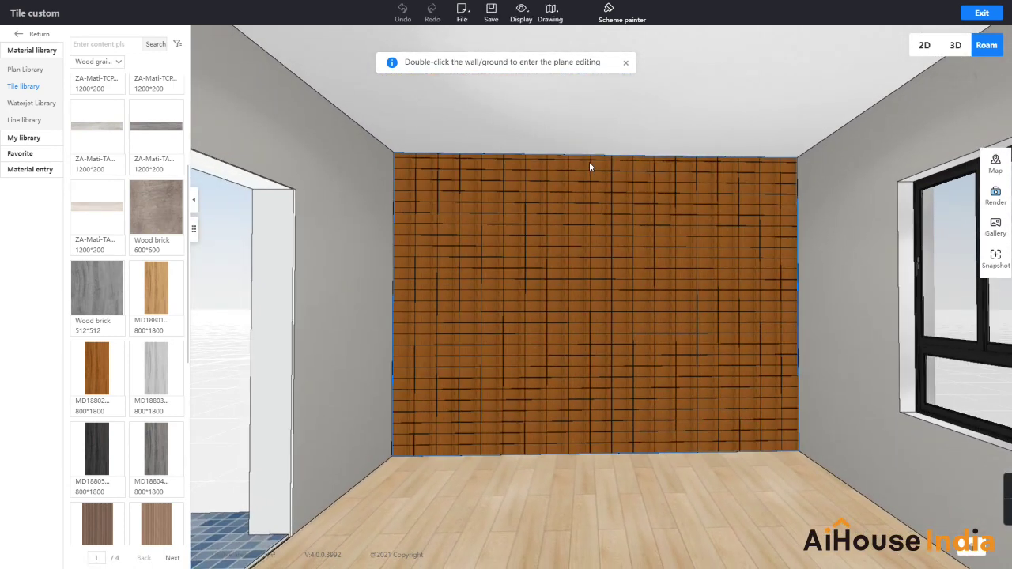
left_click(625, 63)
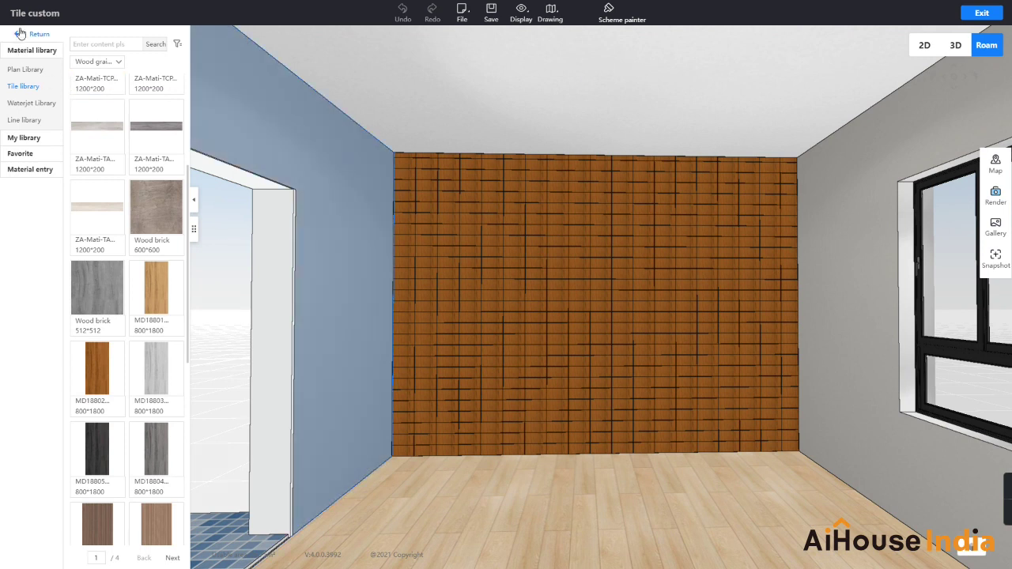
left_click(19, 34)
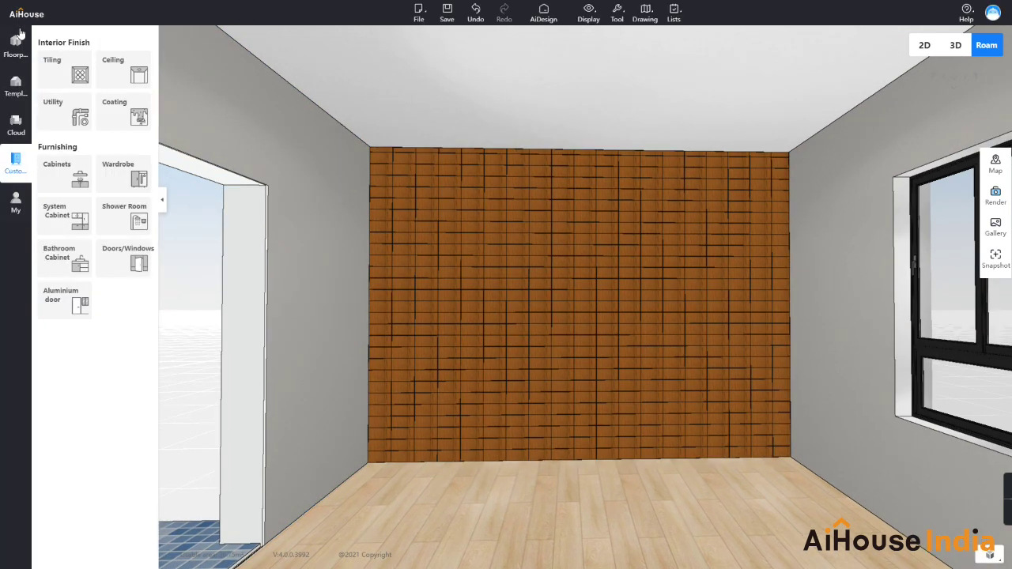
Open the fill light category of the public lighting library
left_click(17, 119)
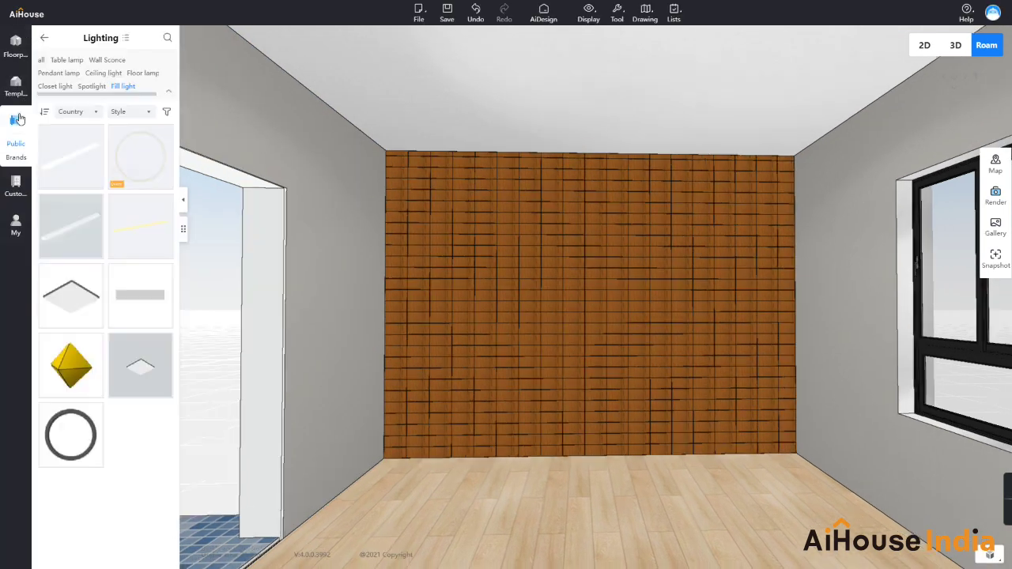
left_click(42, 39)
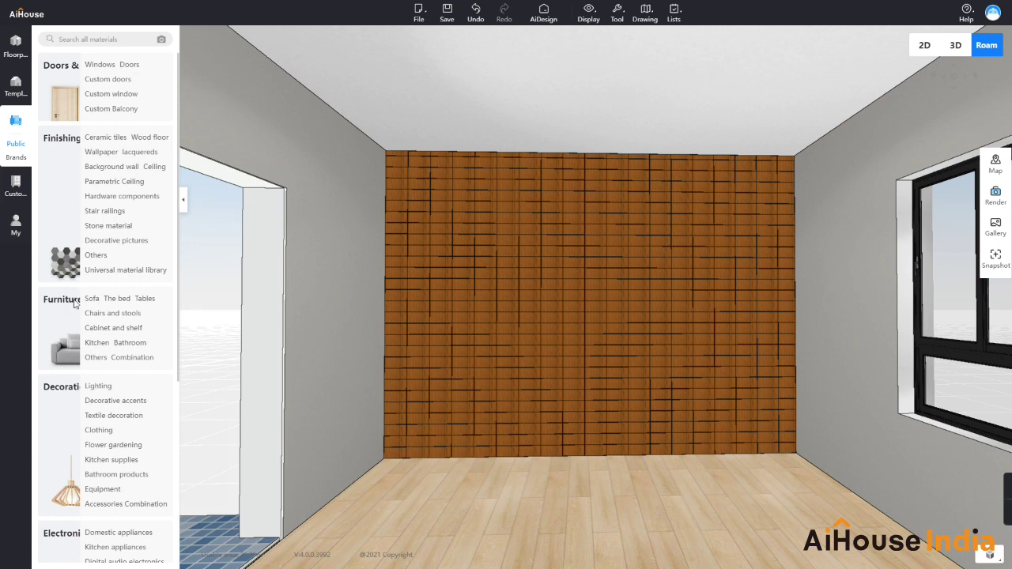
left_click(110, 391)
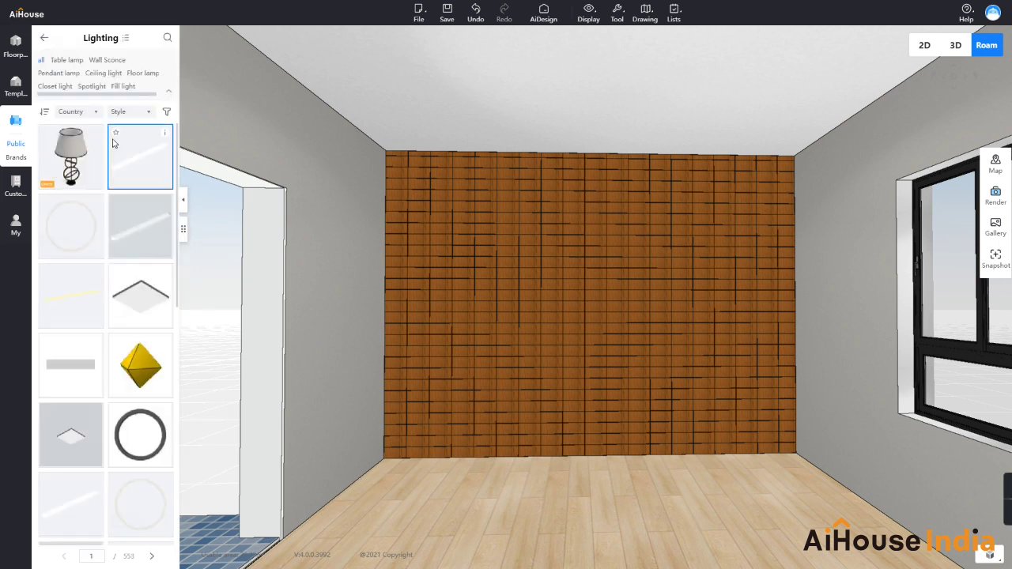
left_click(124, 87)
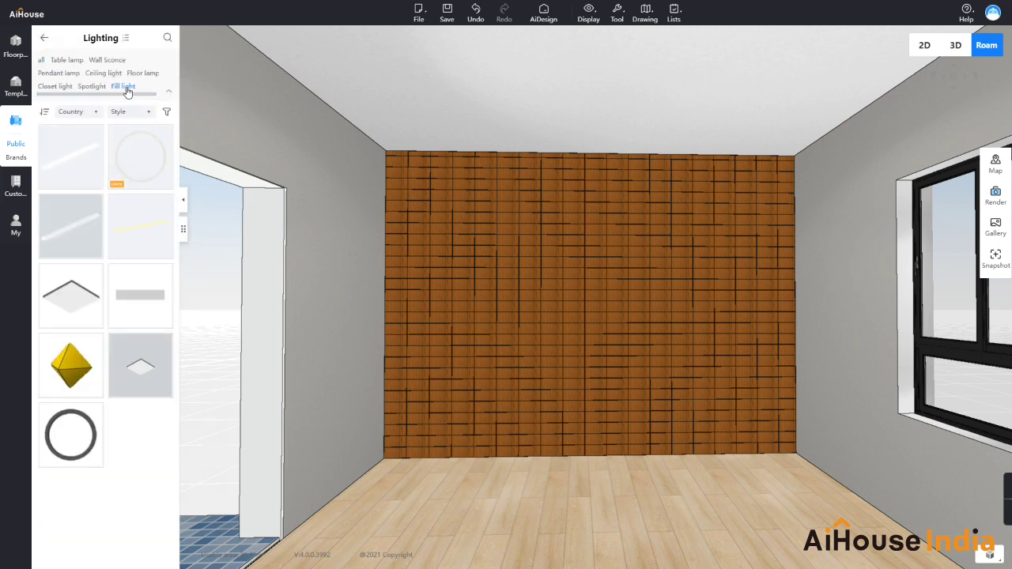
Place the LED strip in front of the tiled wall and lower it to about 1247 mm above the floor
mouse_move(166, 273)
mouse_move(96, 276)
left_click_drag(135, 291, 540, 315)
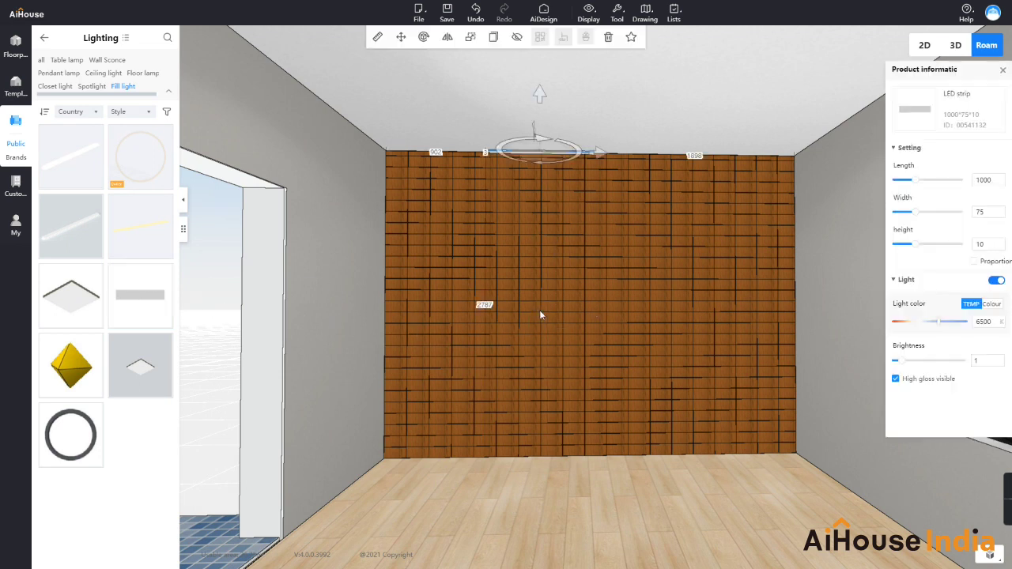
left_click_drag(539, 95, 551, 269)
left_click(571, 344)
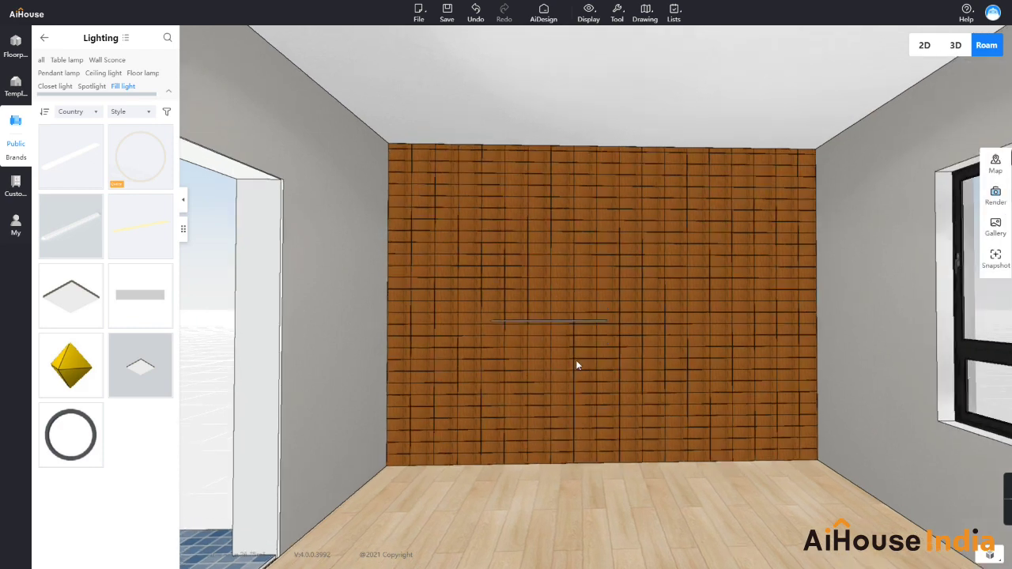
Resize the LED strip to a length of 200 and a width of 100 to match one tile
scroll(589, 404, "up", 5)
left_click_drag(659, 423, 396, 270)
left_click(394, 263)
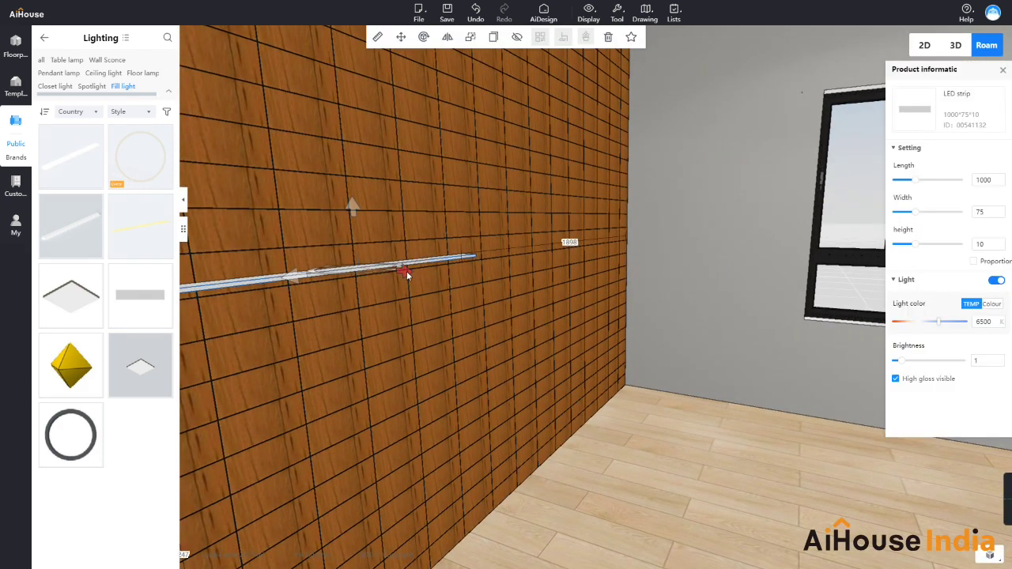
left_click(482, 379)
scroll(502, 403, "down", 5)
left_click_drag(506, 406, 521, 349)
scroll(534, 376, "up", 3)
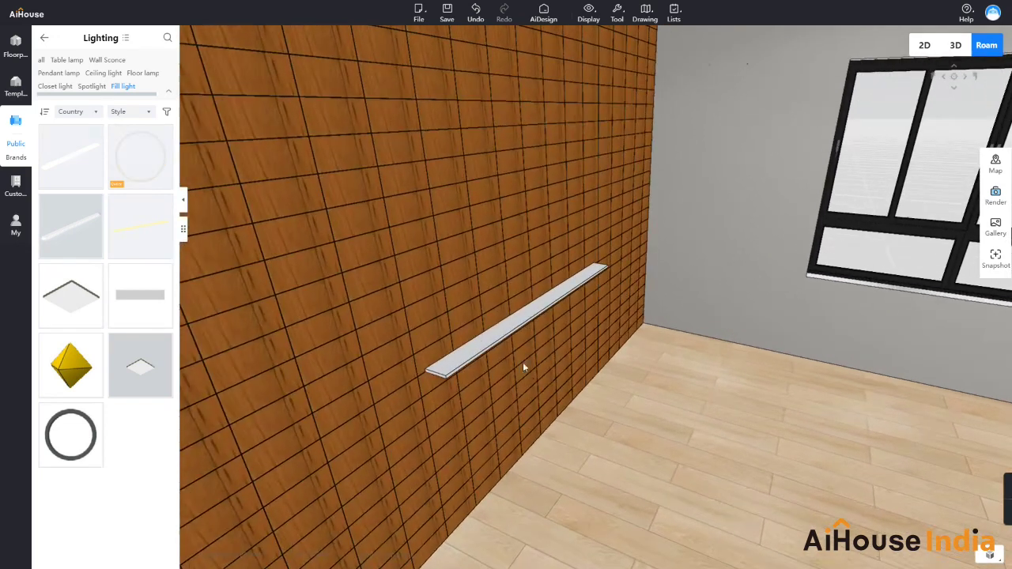
left_click(518, 328)
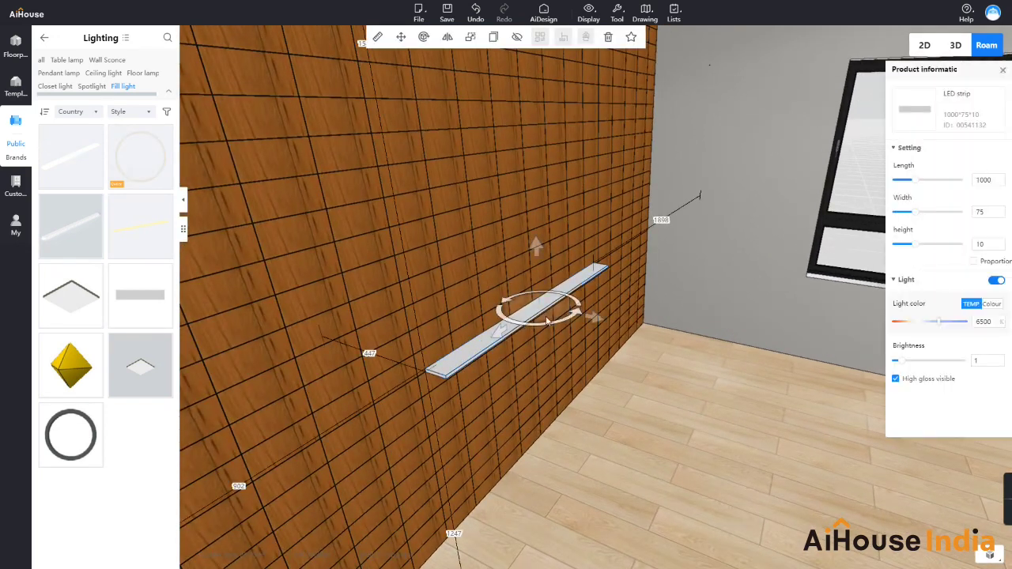
double_click(992, 180)
type("200")
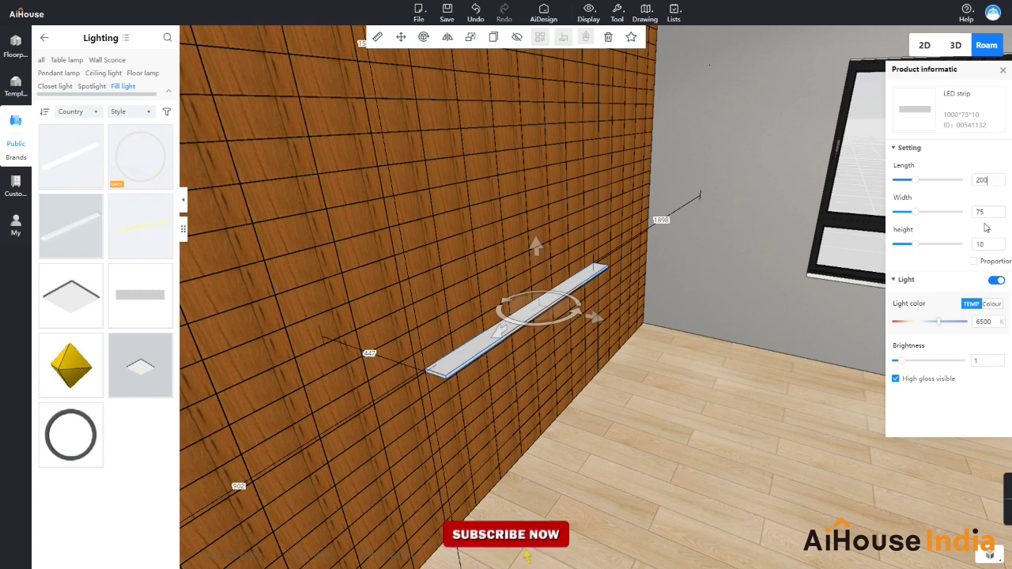
key("Tab")
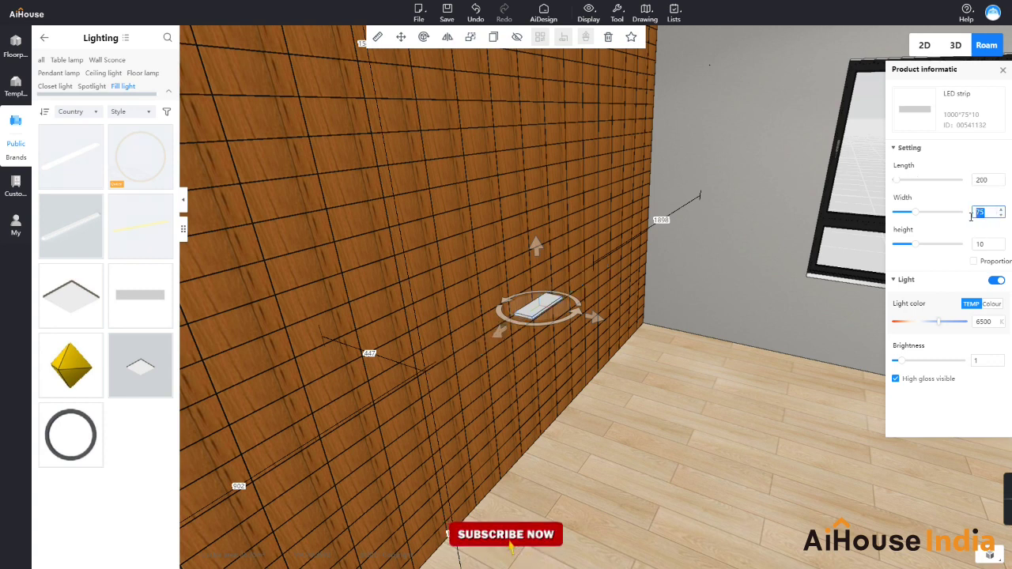
type("100")
key("Return")
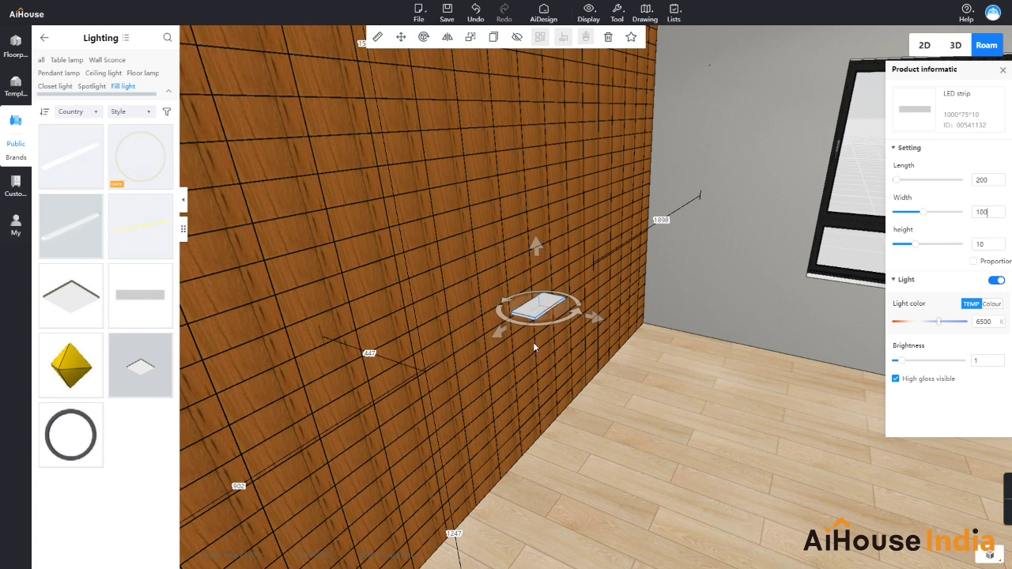
Rotate the LED strip upright and move it flush against the tiled wall, roughly over one tile
key("x")
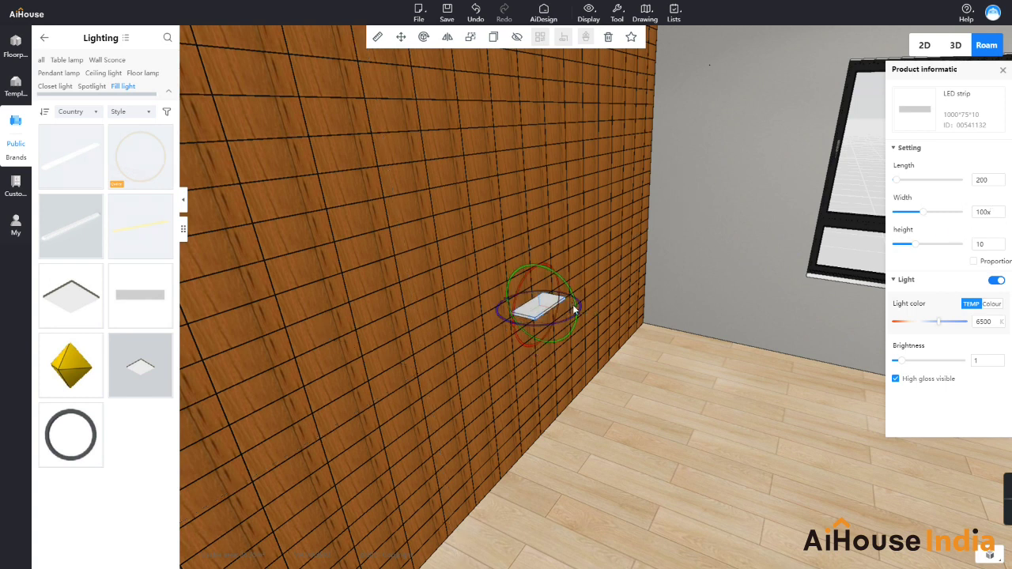
left_click_drag(575, 304, 527, 251)
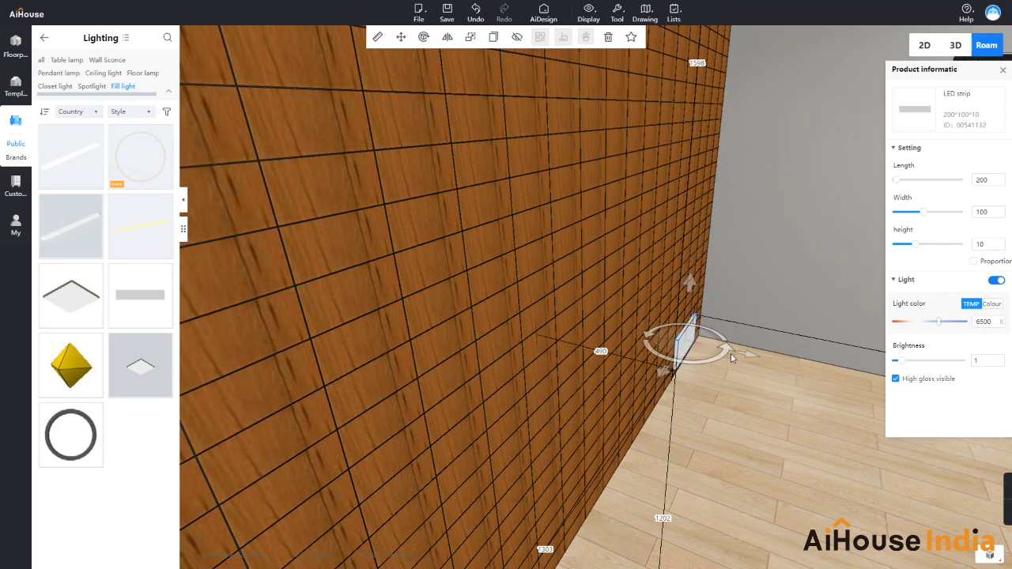
left_click_drag(745, 354, 599, 333)
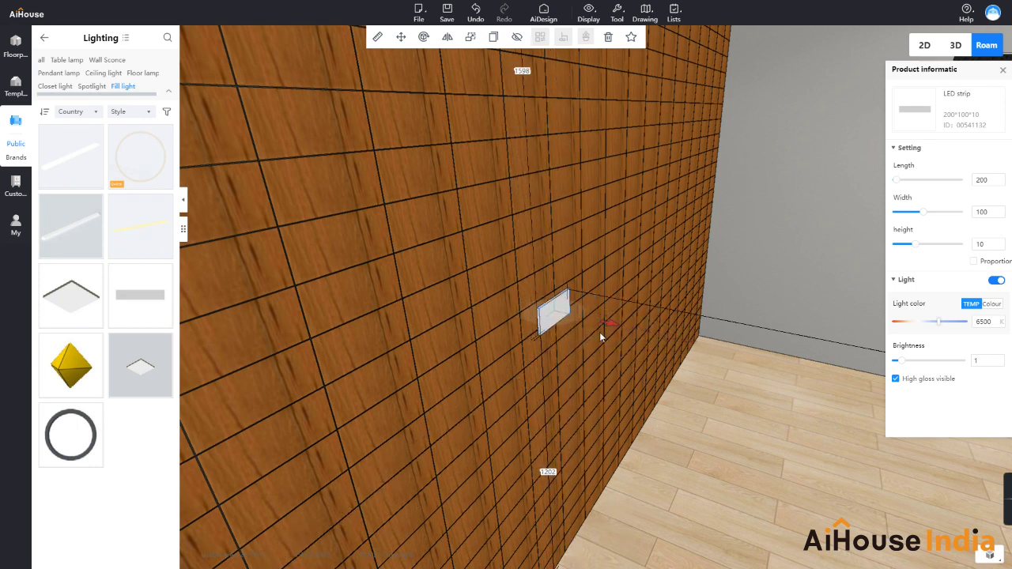
left_click_drag(519, 342, 506, 349)
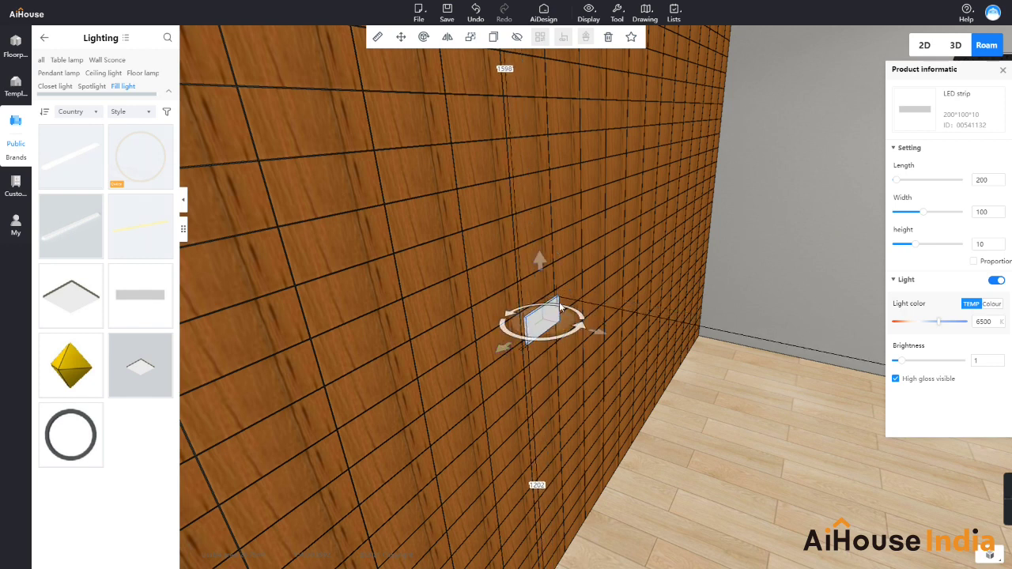
left_click_drag(542, 264, 539, 252)
Fine-tune the LED strip's sideways and vertical position to cover exactly one tile, about 1224 mm above the floor
left_click(512, 399)
key("d")
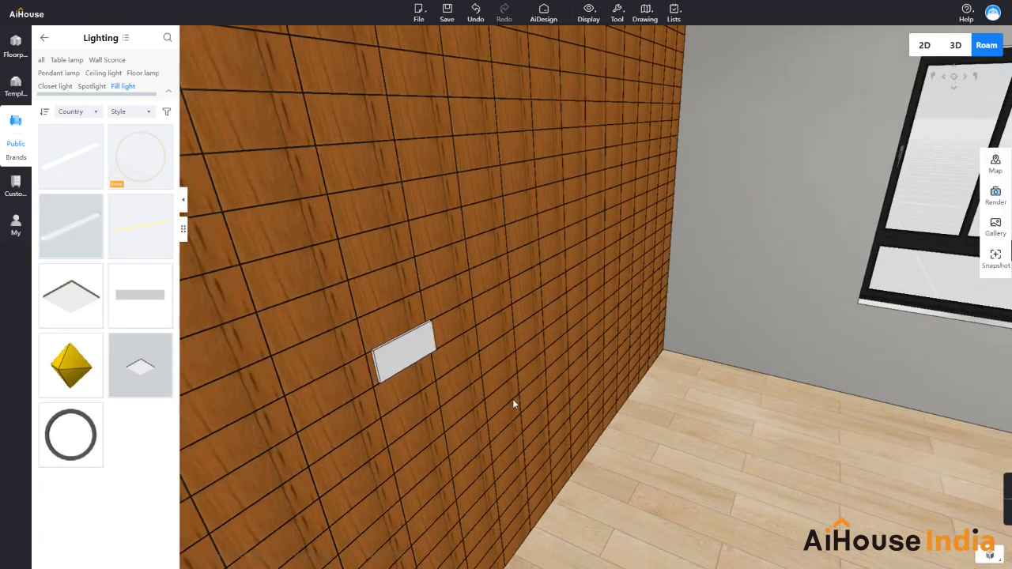
left_click_drag(510, 401, 250, 380)
key("d")
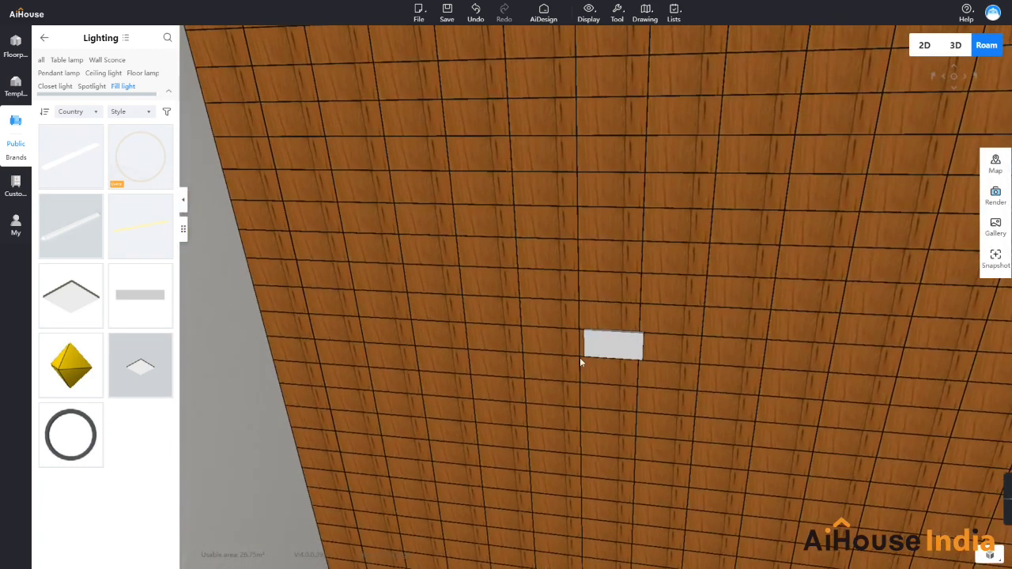
left_click(600, 352)
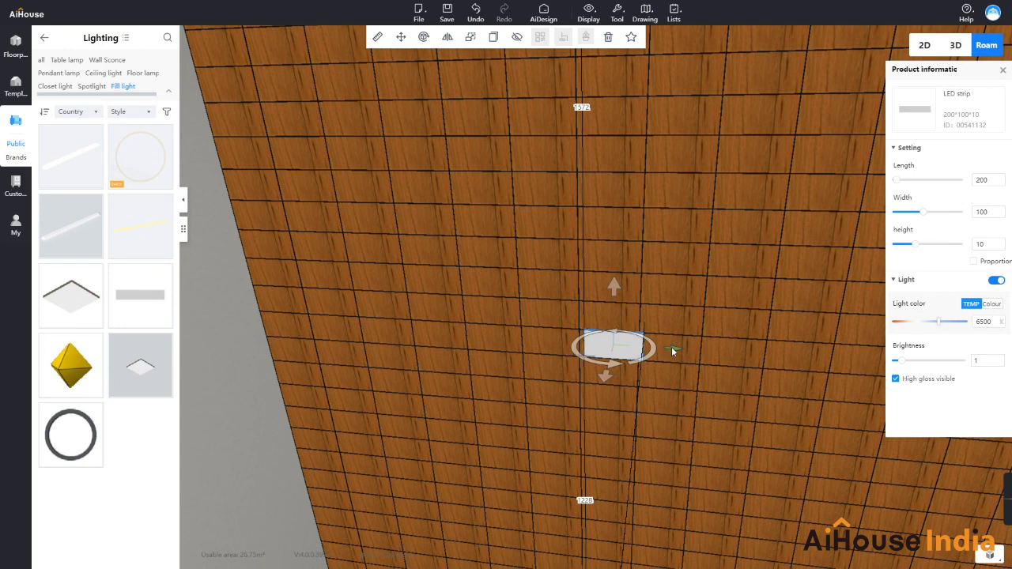
left_click_drag(672, 351, 666, 351)
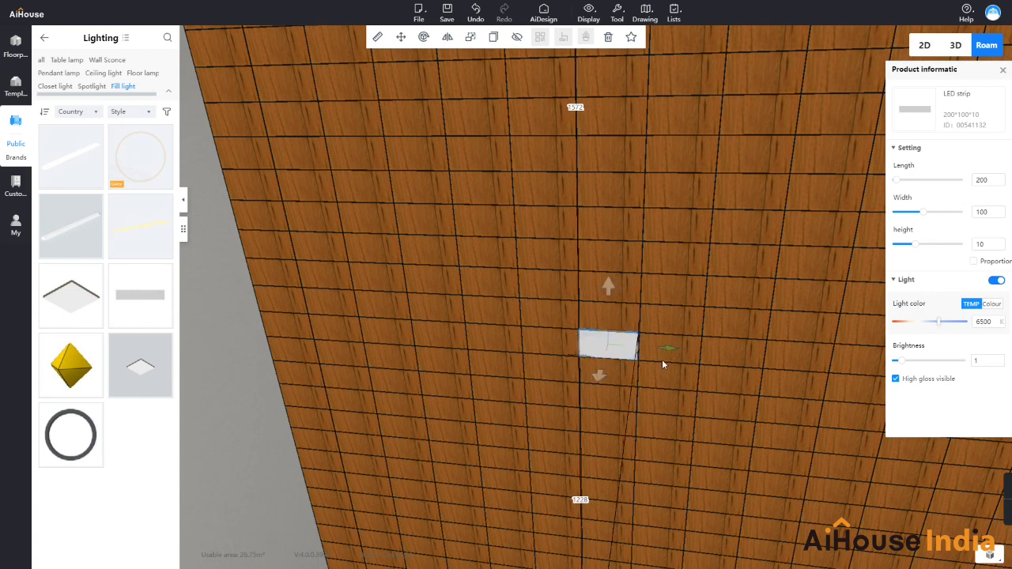
left_click(657, 394)
key("w")
key("s")
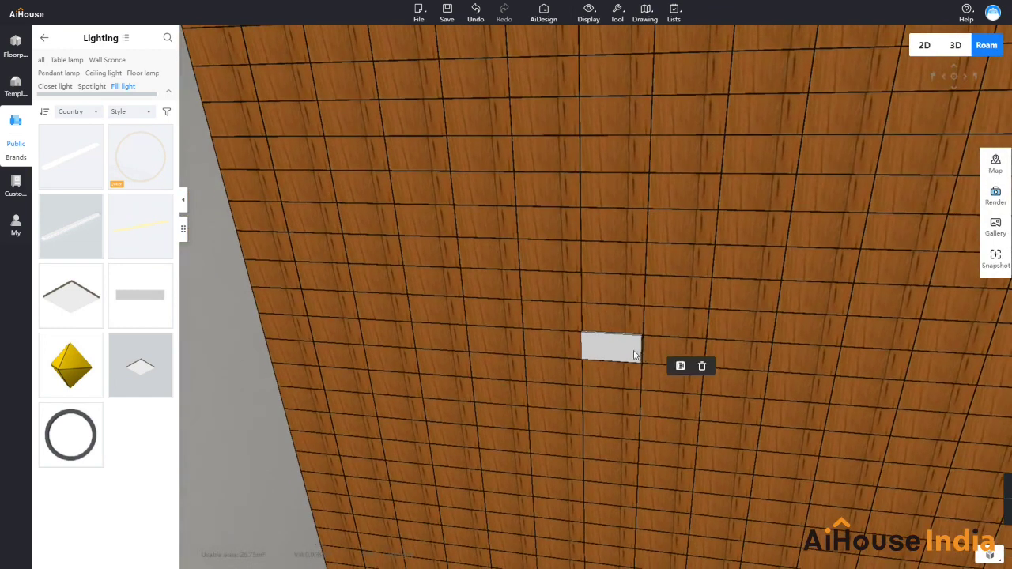
left_click(609, 348)
left_click_drag(612, 290, 613, 292)
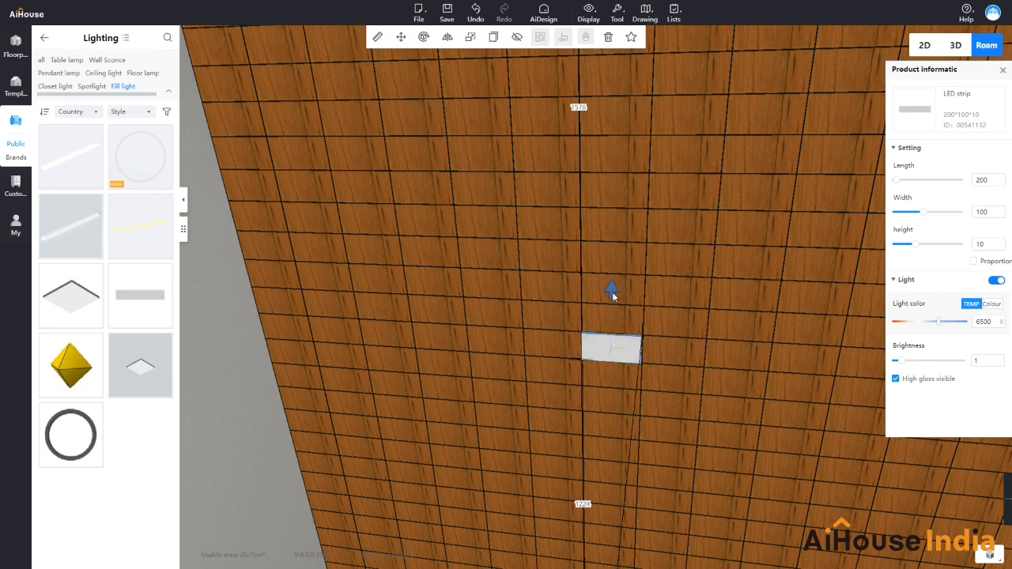
left_click(757, 408)
left_click_drag(731, 416, 569, 388)
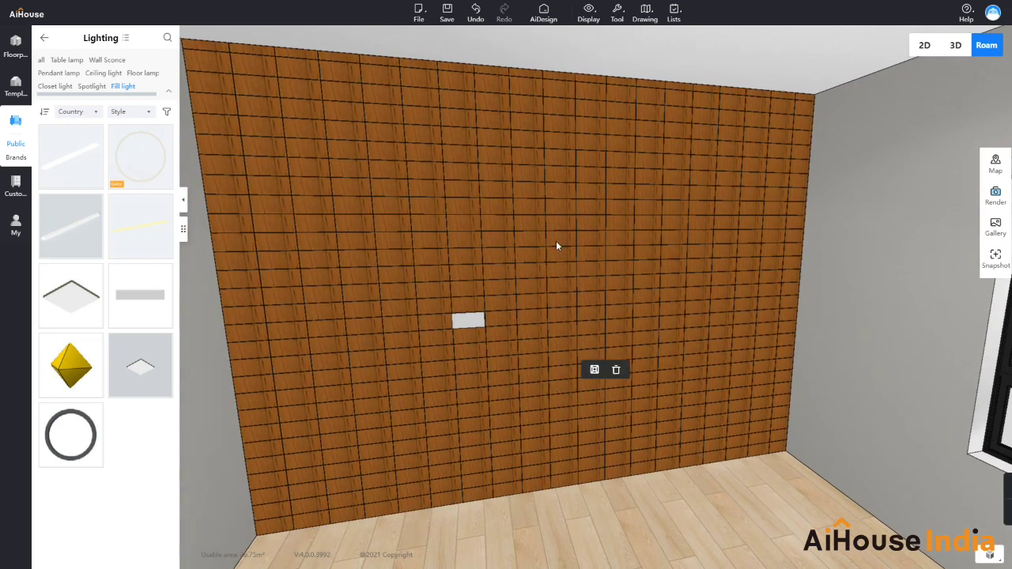
Open the wall's tile layout and change a single tile in its left half to the grey 512*512 Wood brick, keeping the original tile size
left_click(367, 360)
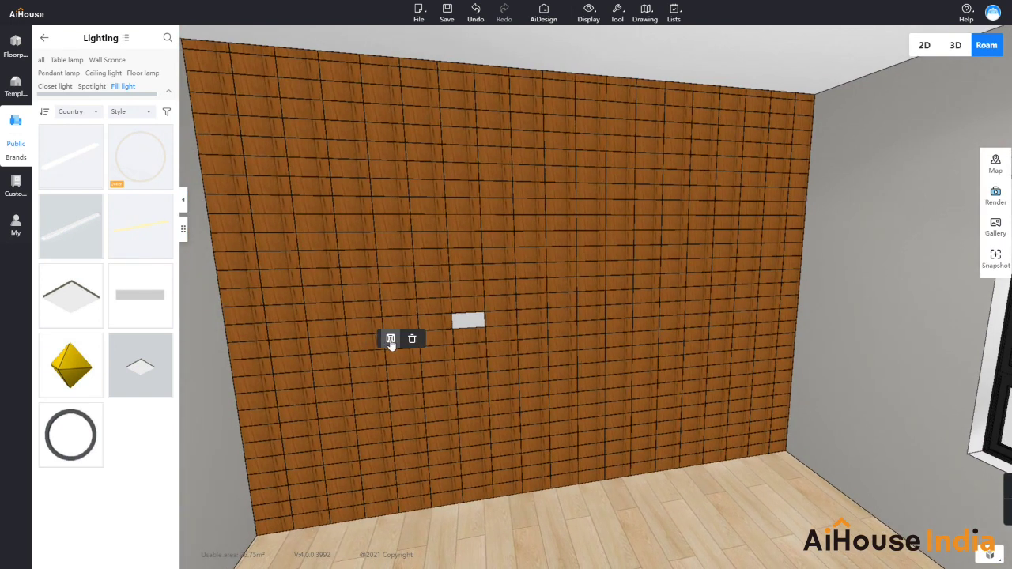
left_click(388, 339)
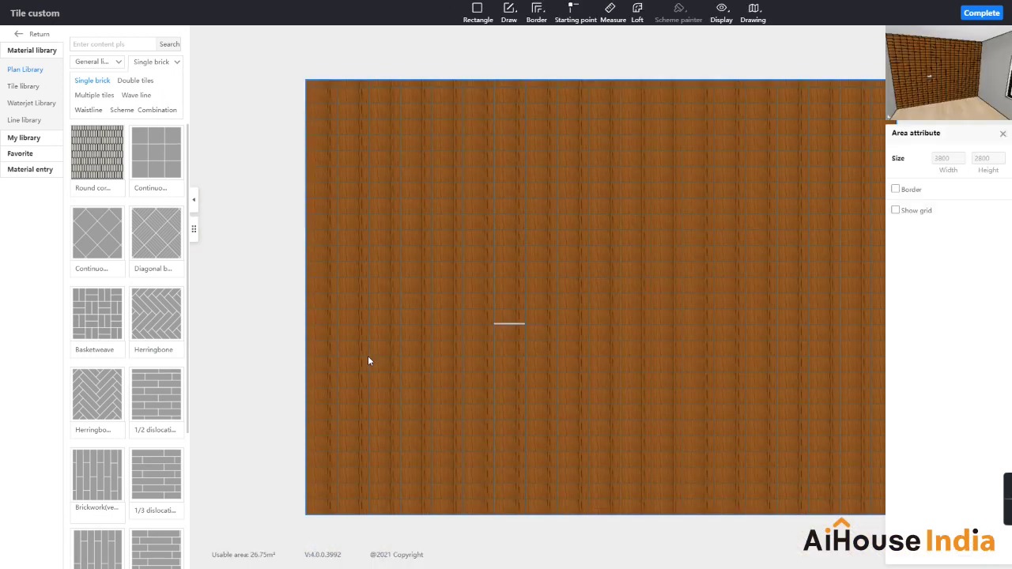
left_click(418, 355)
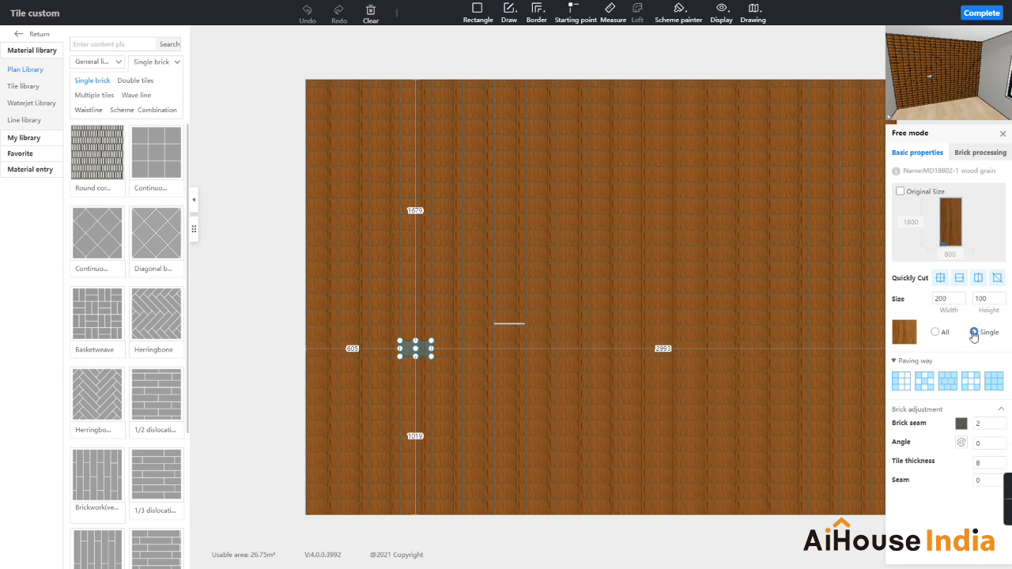
left_click(905, 333)
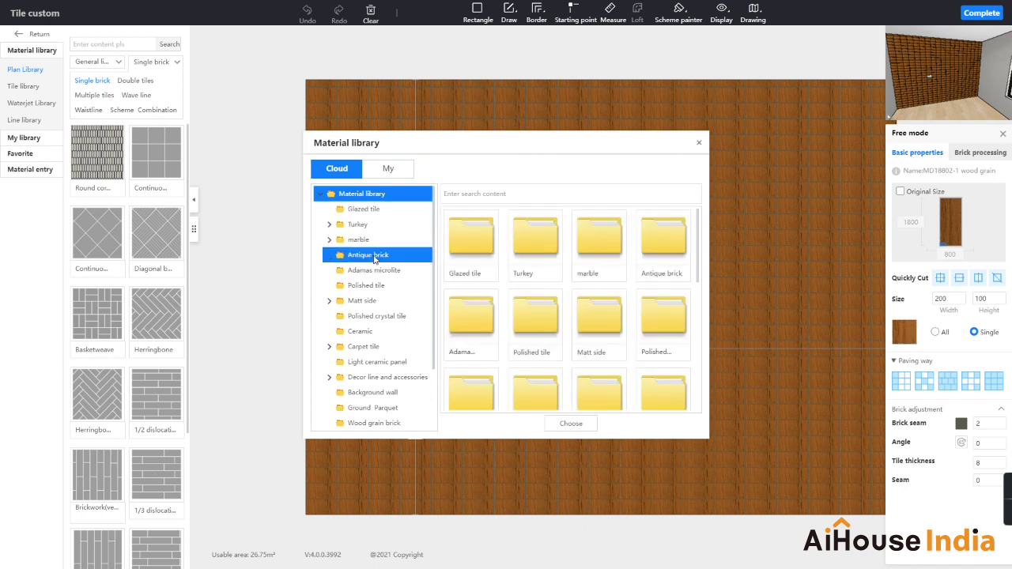
left_click(374, 423)
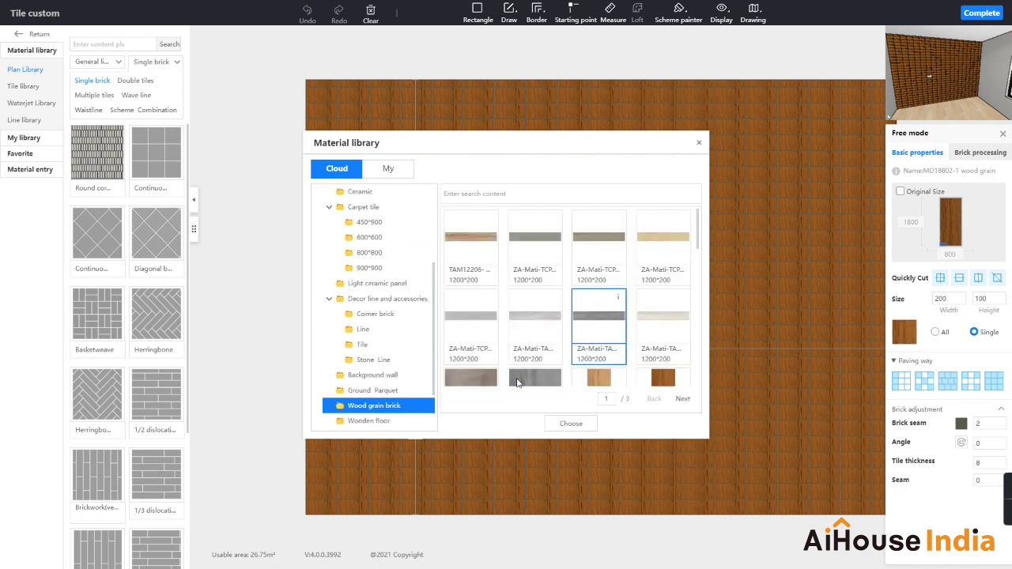
scroll(593, 367, "down", 1)
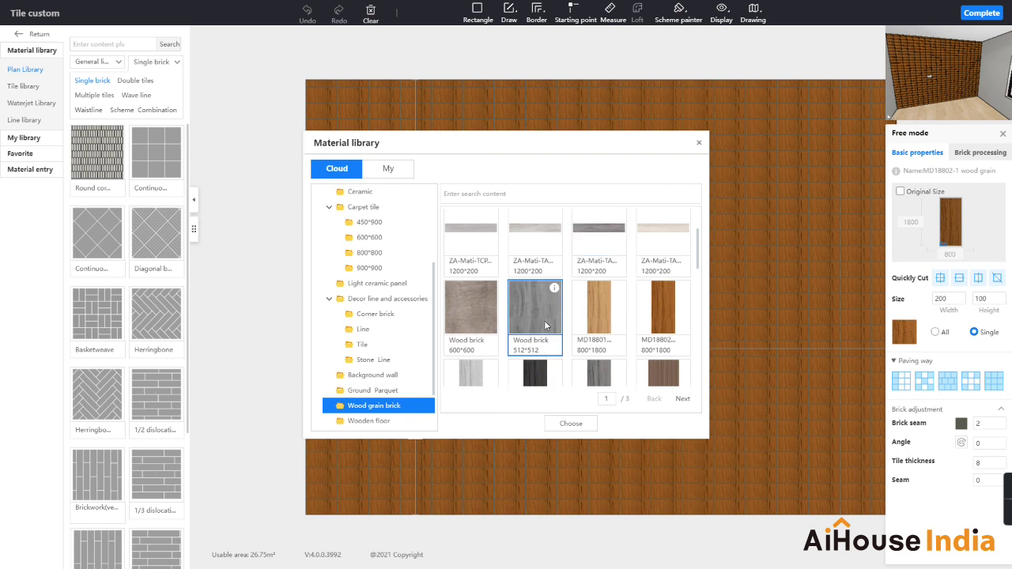
left_click(560, 427)
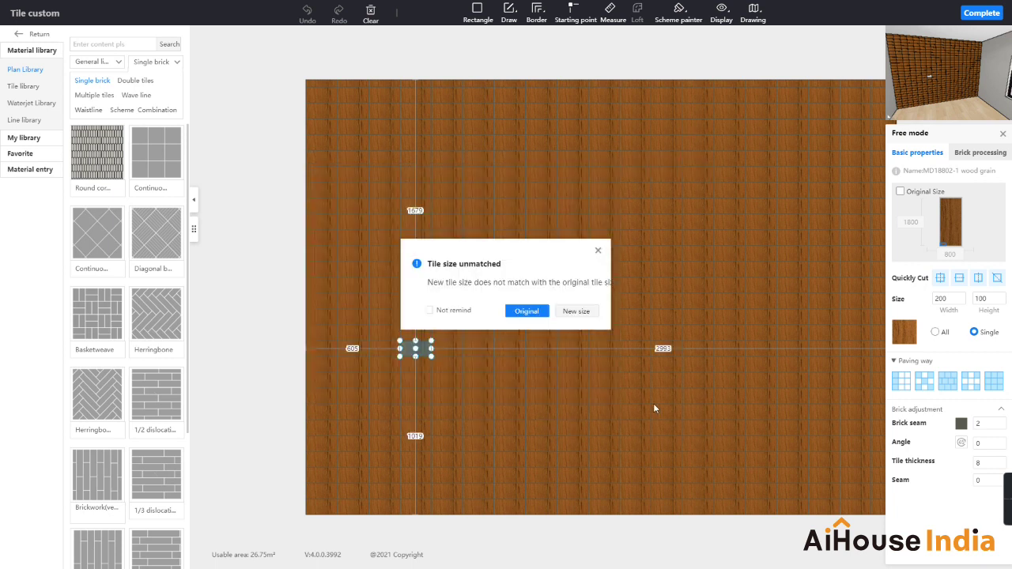
left_click(522, 312)
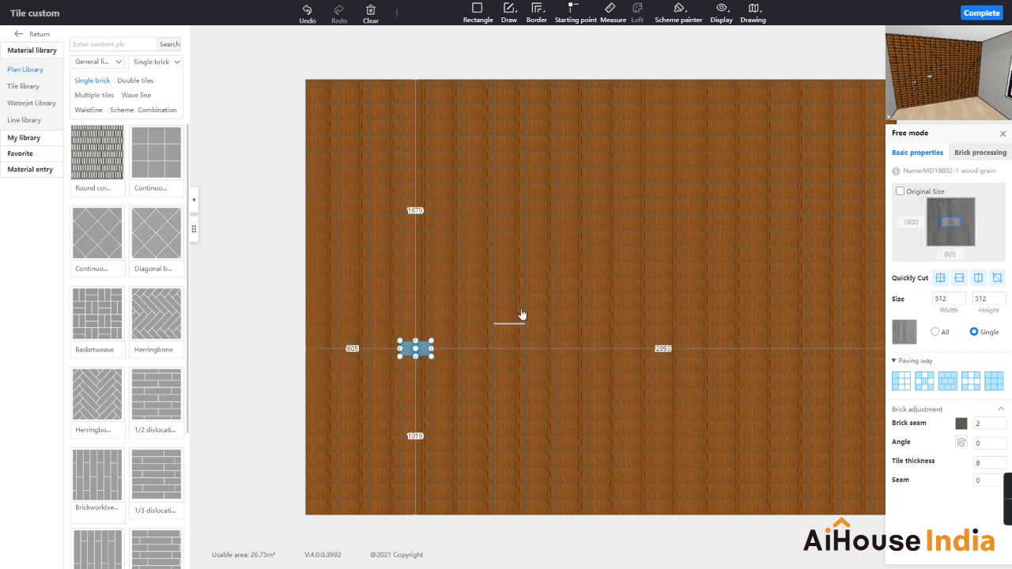
Use the Material painter to copy the grey Wood brick onto two tiles above the changed one and two tiles near the wall's centre
left_click(678, 11)
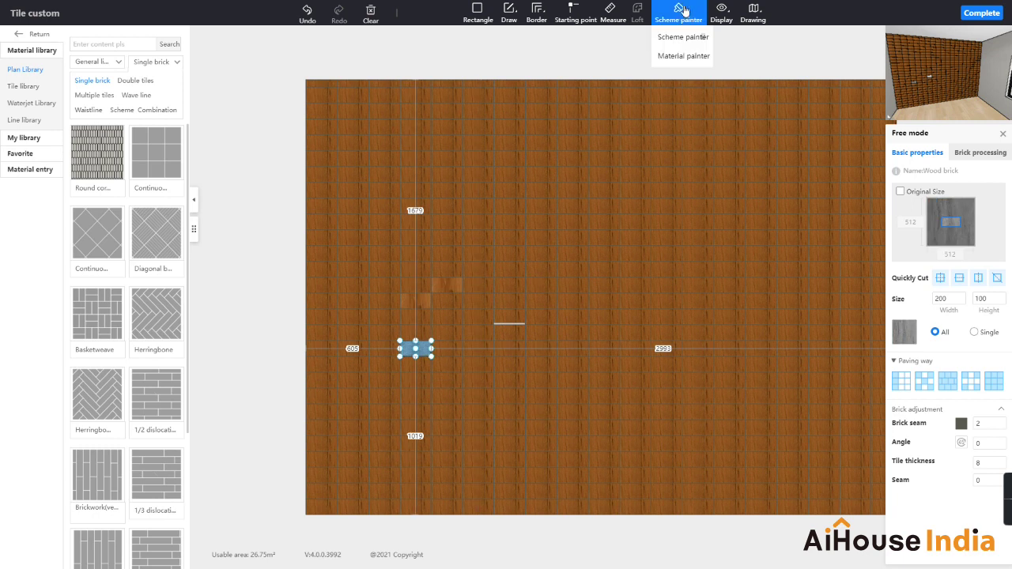
left_click(683, 52)
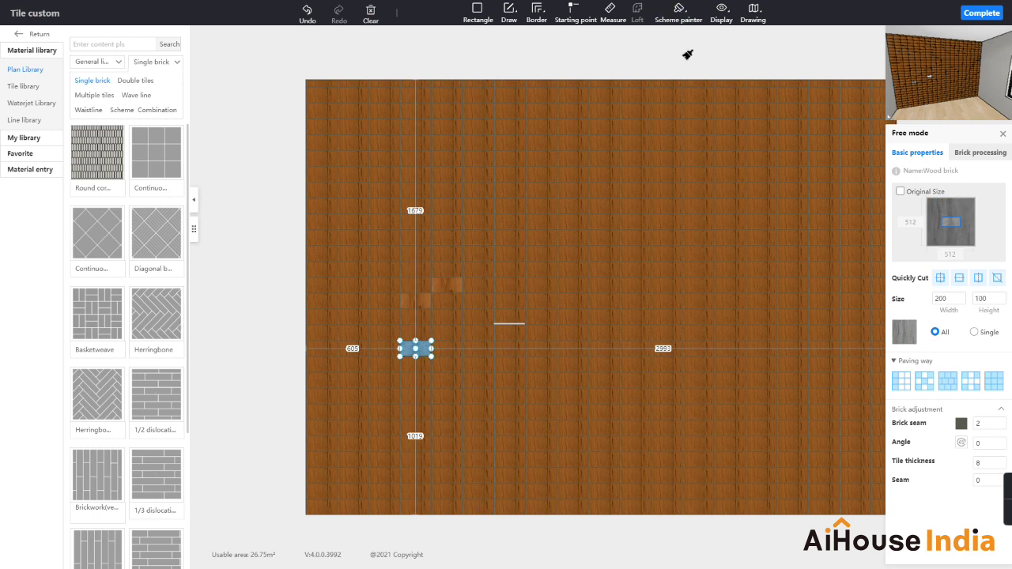
left_click(415, 303)
left_click(448, 283)
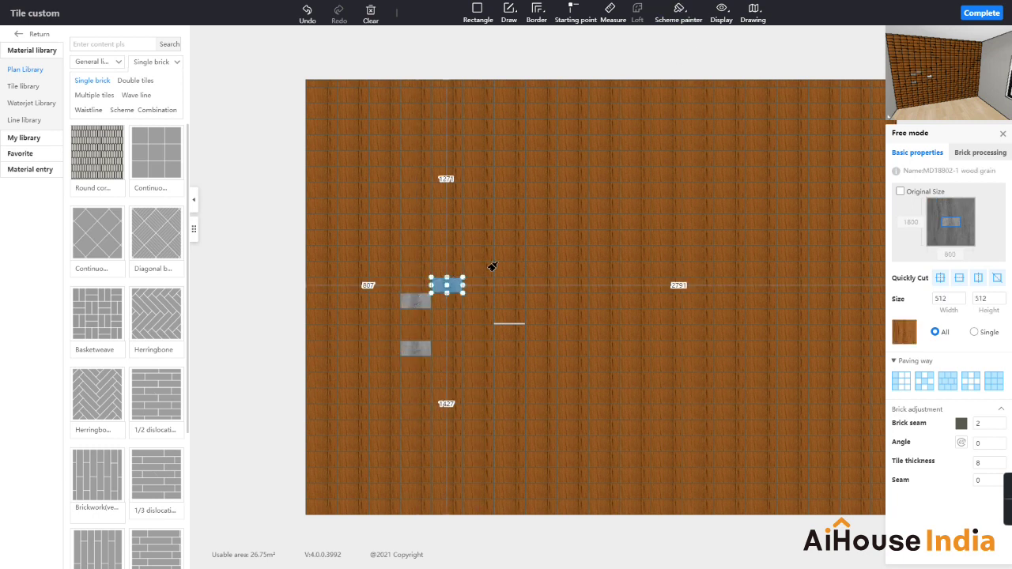
left_click(542, 267)
left_click(544, 238)
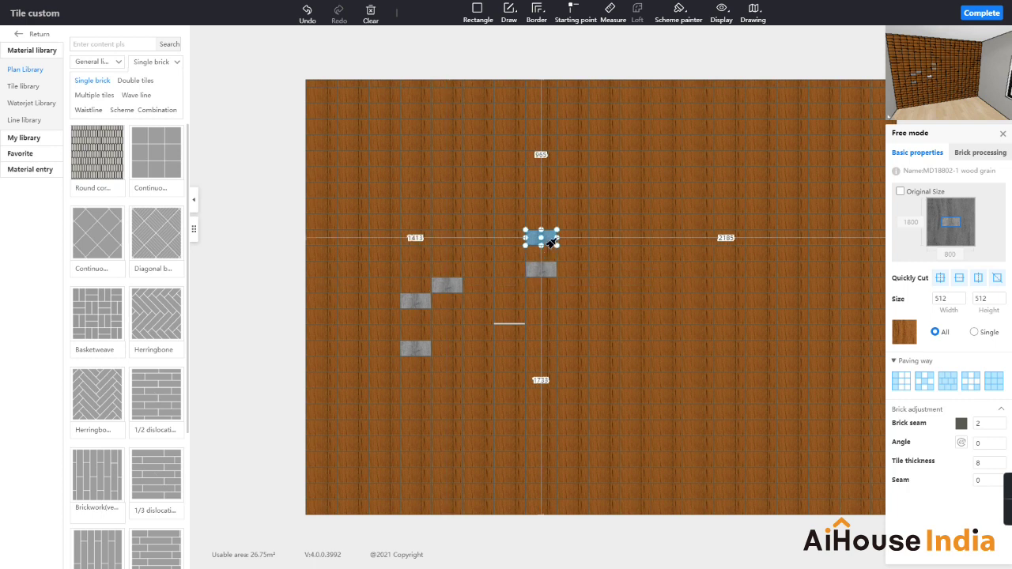
Paint the grey Wood brick onto one tile in the wall's upper left area and three tiles rising diagonally in its upper right area
left_click(502, 197)
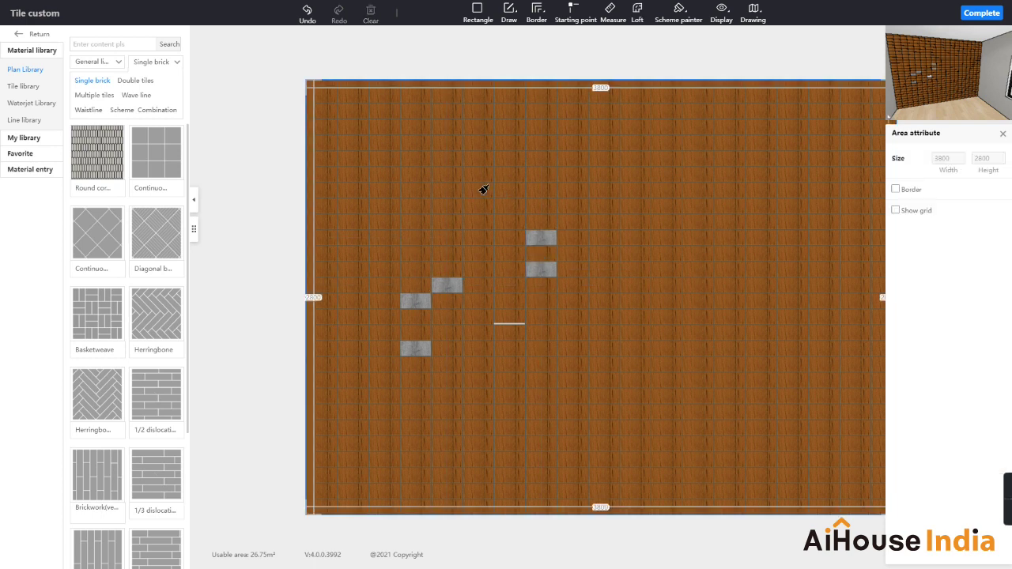
left_click(481, 190)
left_click(635, 174)
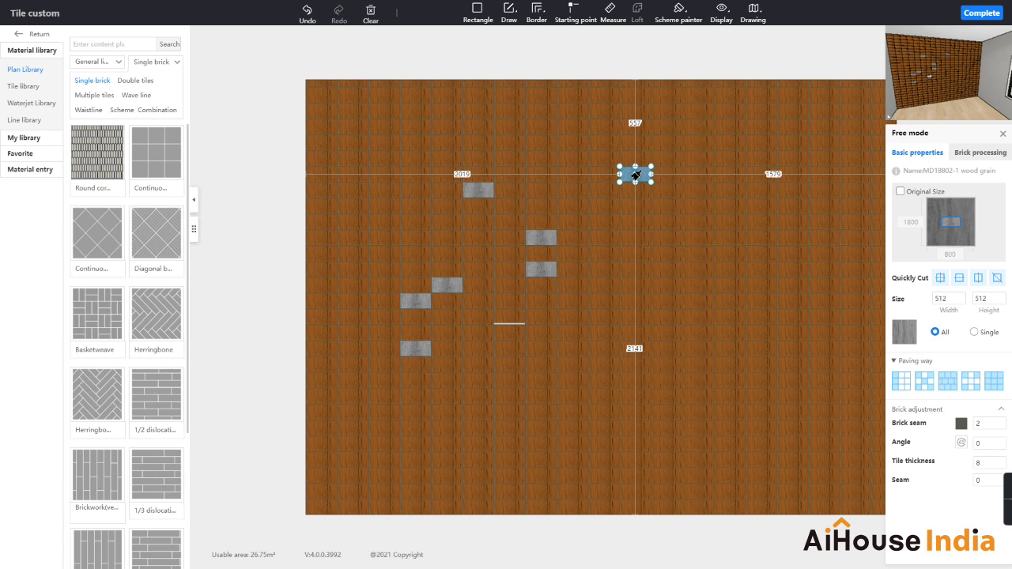
left_click(664, 159)
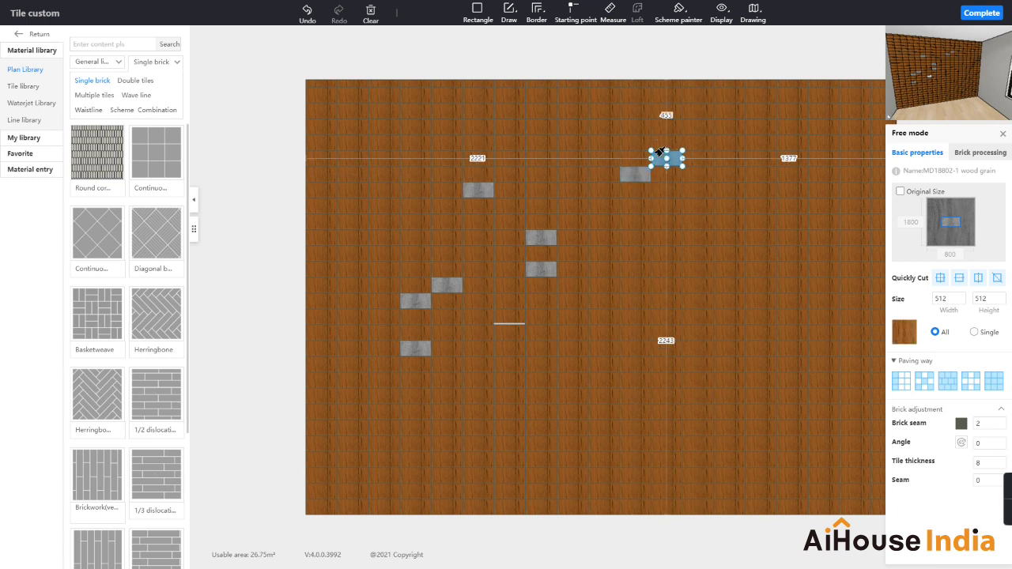
left_click(694, 137)
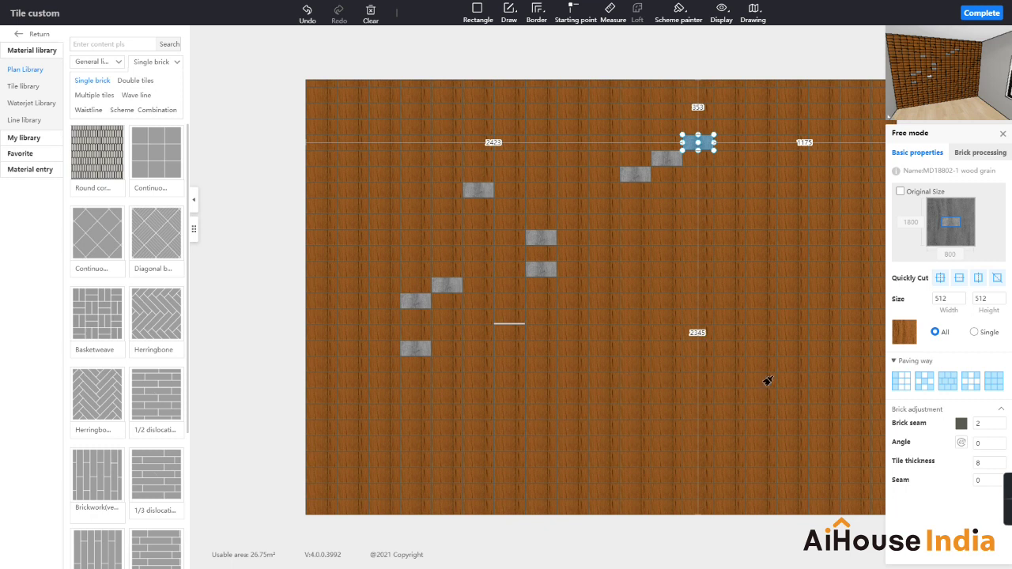
Paint the grey Wood brick onto three tiles rising diagonally in the wall's lower left area
left_click(379, 457)
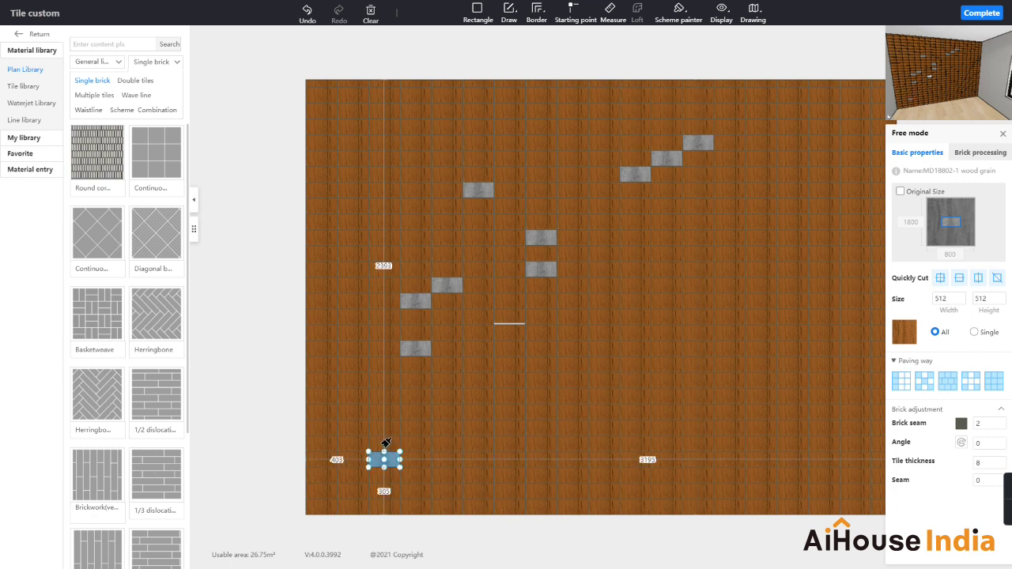
left_click(390, 436)
left_click(417, 440)
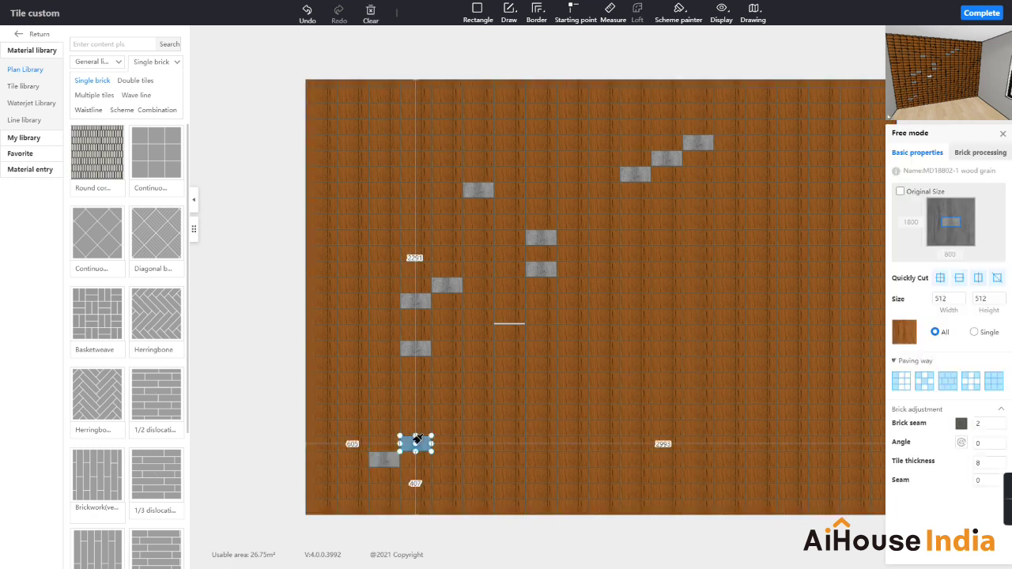
left_click(446, 426)
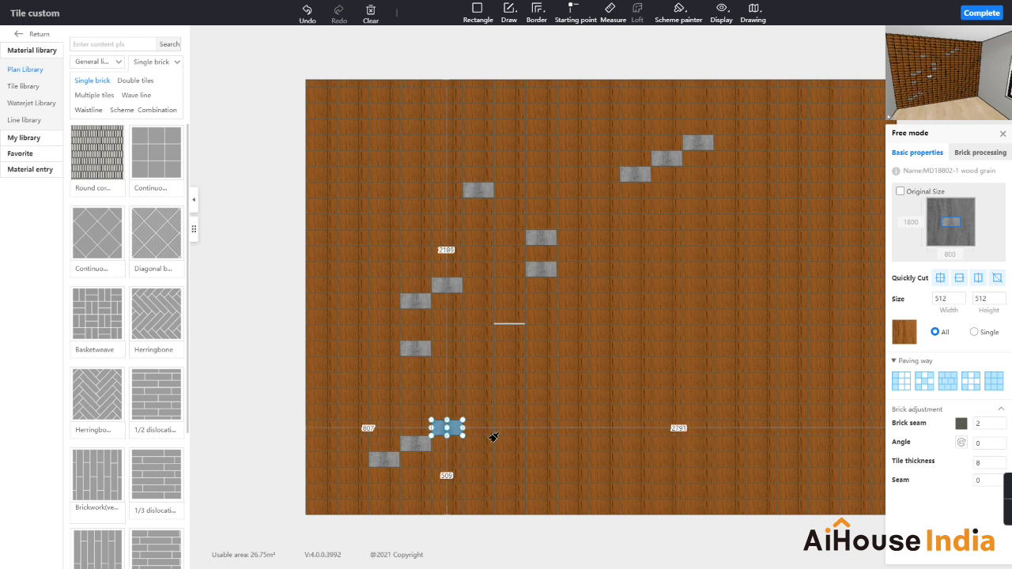
Paint three diagonal tiles at the wall's lower right and a cluster of three right of centre grey, and complete the tile layout
left_click(793, 474)
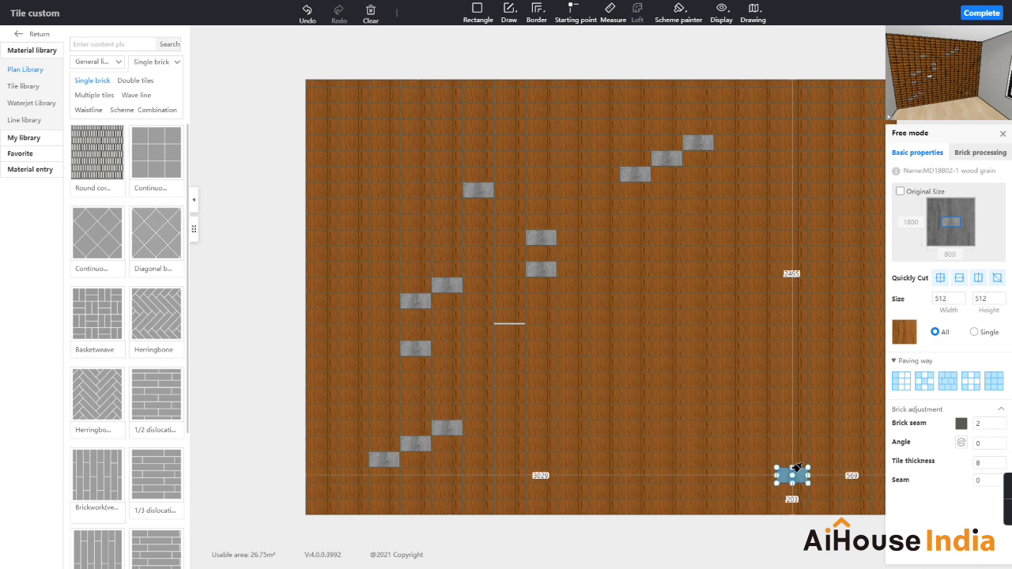
left_click(761, 459)
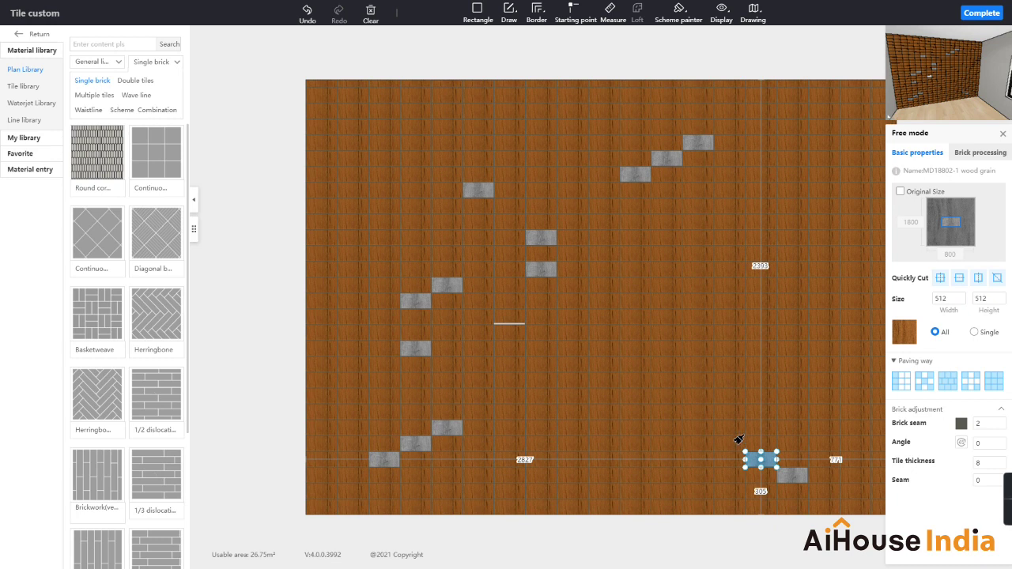
left_click(737, 440)
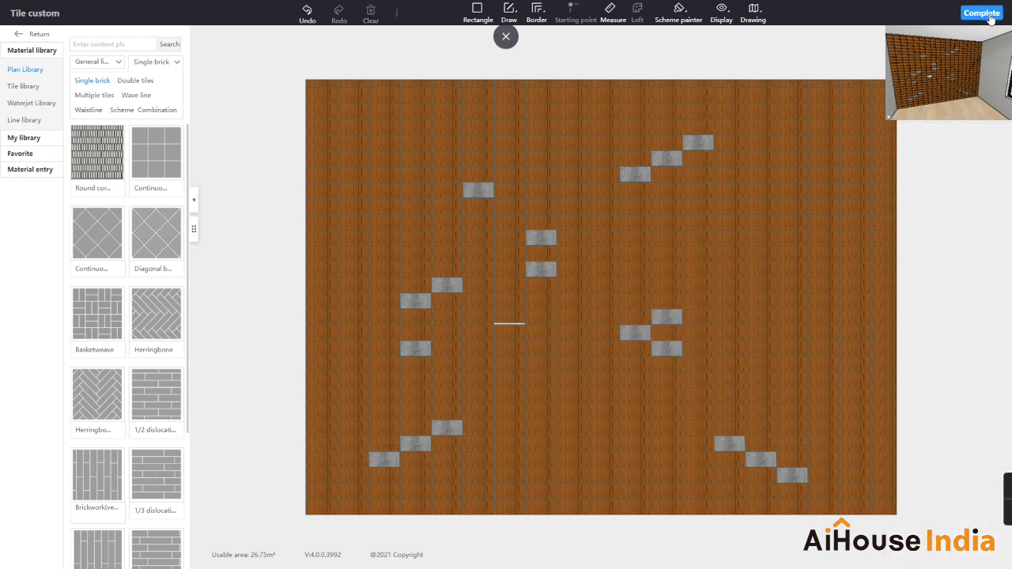
left_click(981, 13)
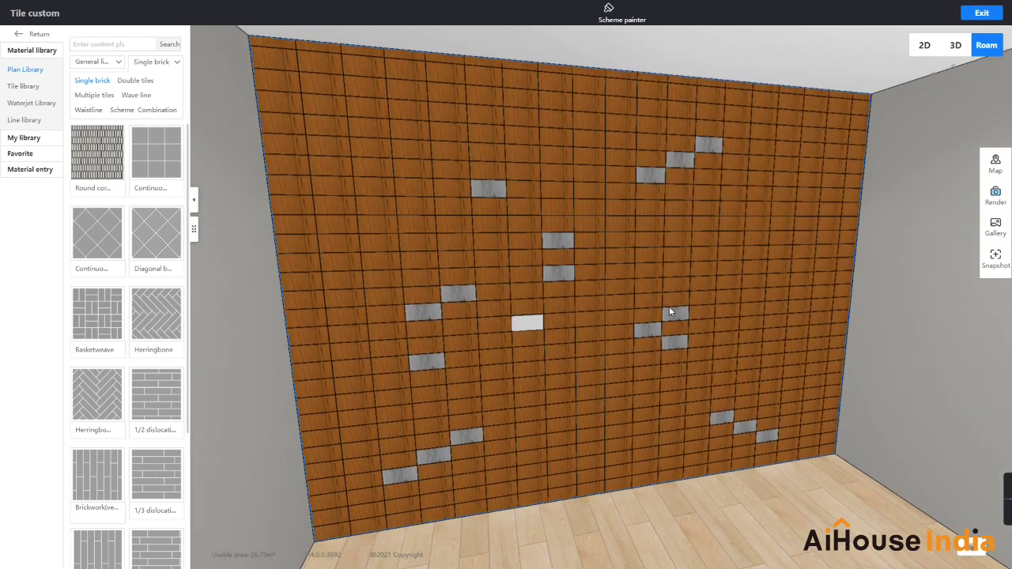
Copy the LED strip twice along its row so the next two tiles are covered, and fine-tune the end copy's sideways position
left_click(511, 330)
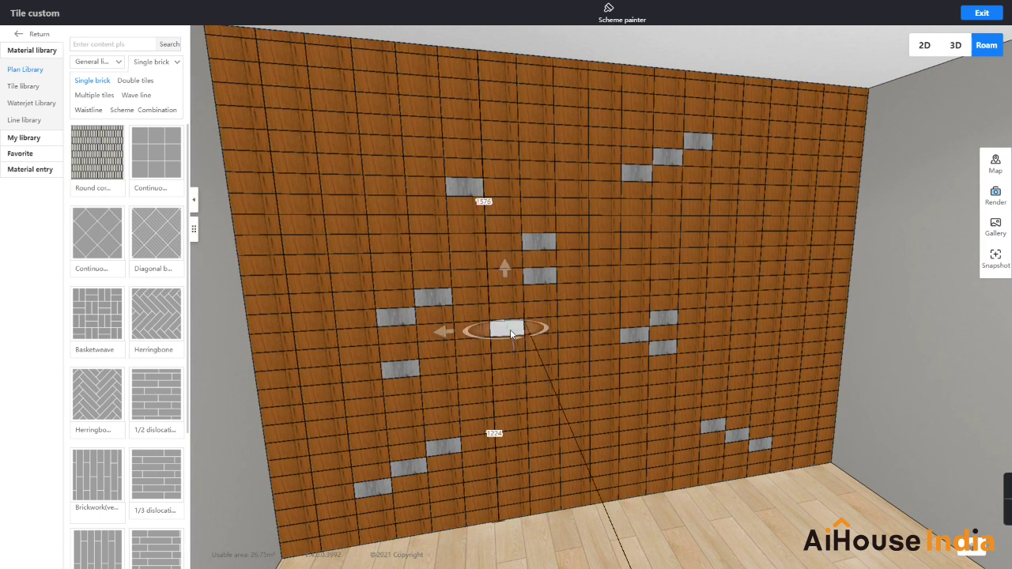
left_click_drag(516, 388, 524, 413)
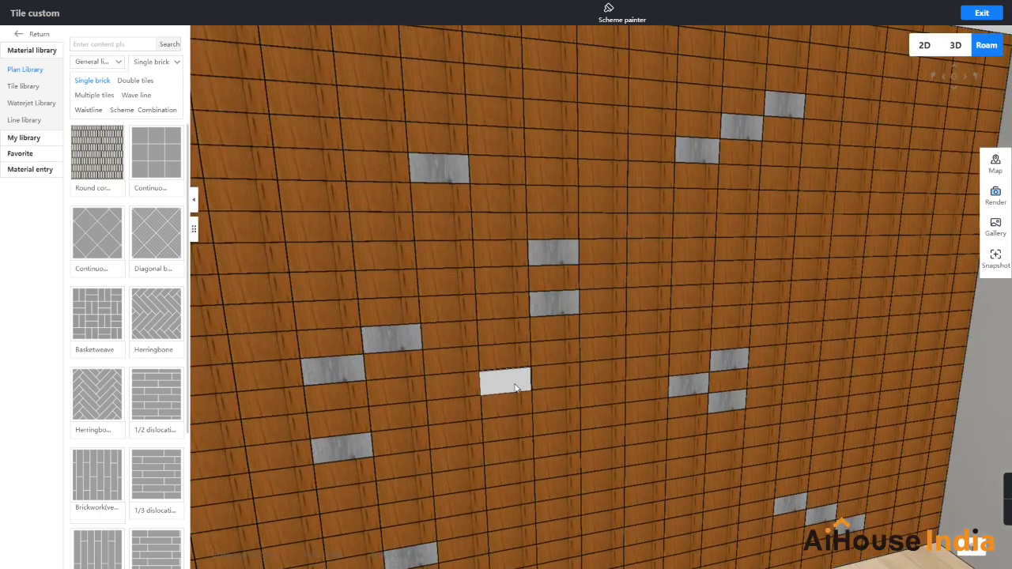
left_click(518, 387)
left_click_drag(519, 386, 591, 395)
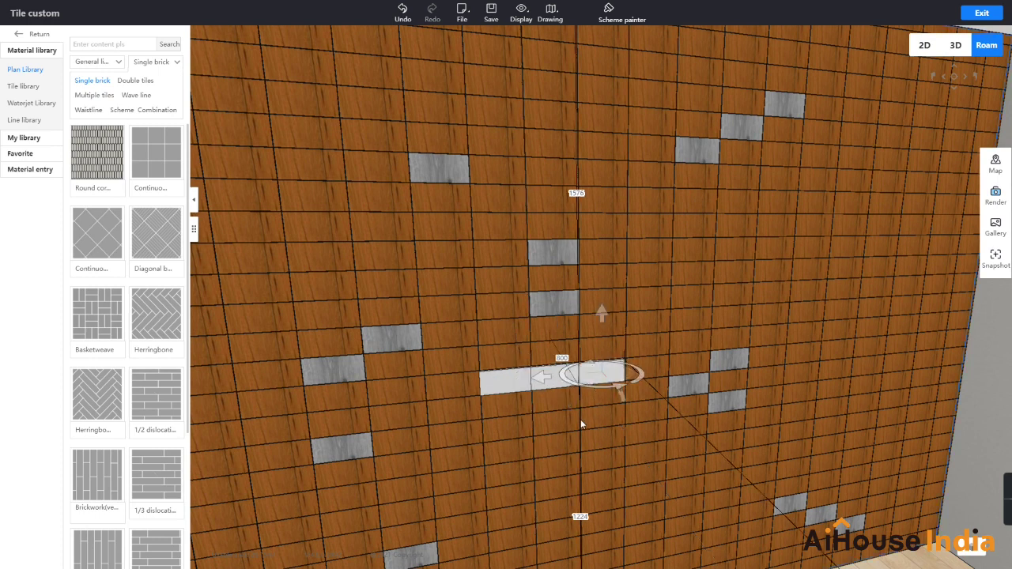
left_click(661, 354)
left_click(602, 377)
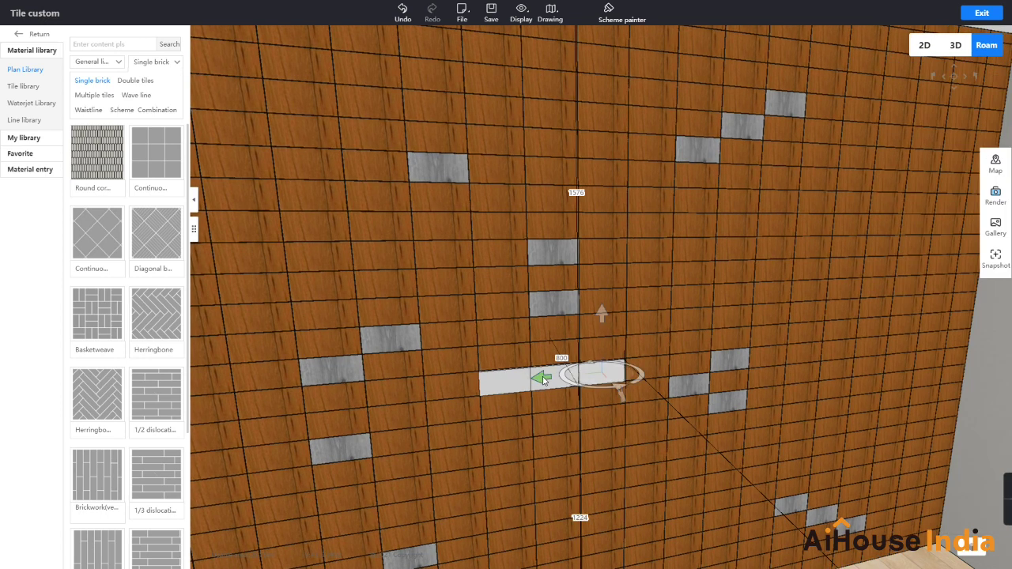
left_click_drag(543, 379, 541, 379)
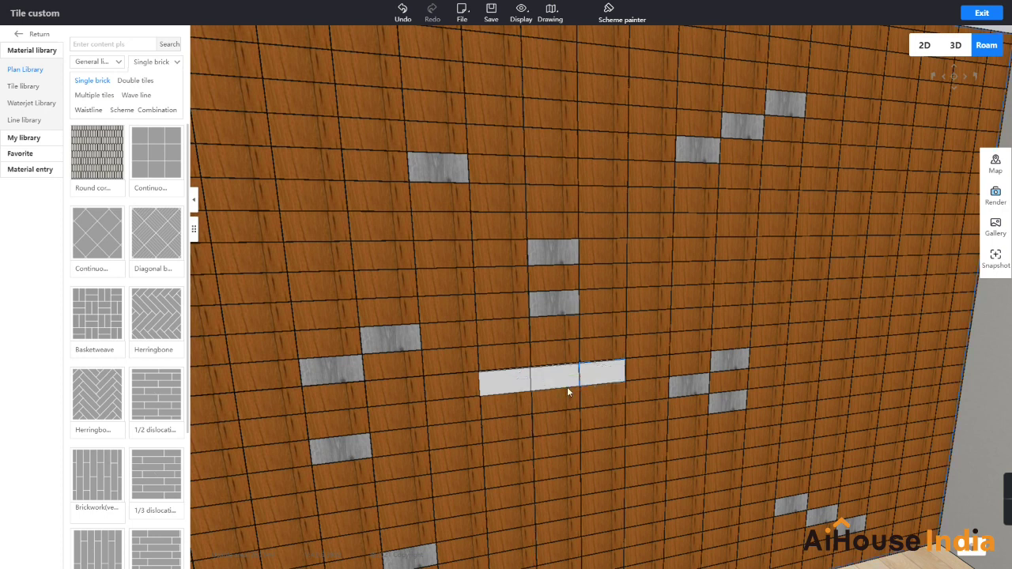
Place more LED strip copies below the row as a stack of three and a diagonal of four descending towards the right
left_click(562, 423)
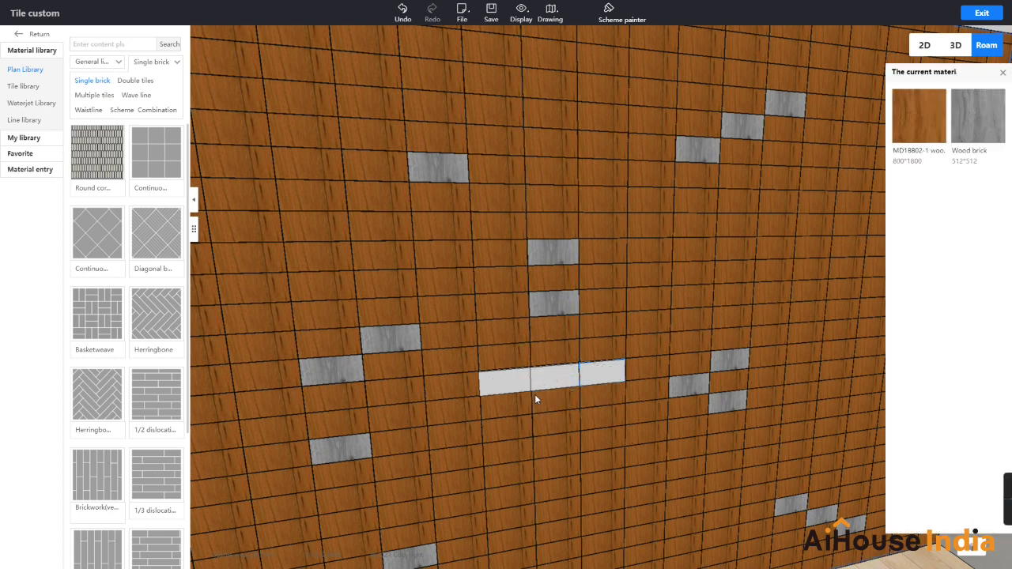
left_click(607, 381)
left_click_drag(606, 381, 650, 380)
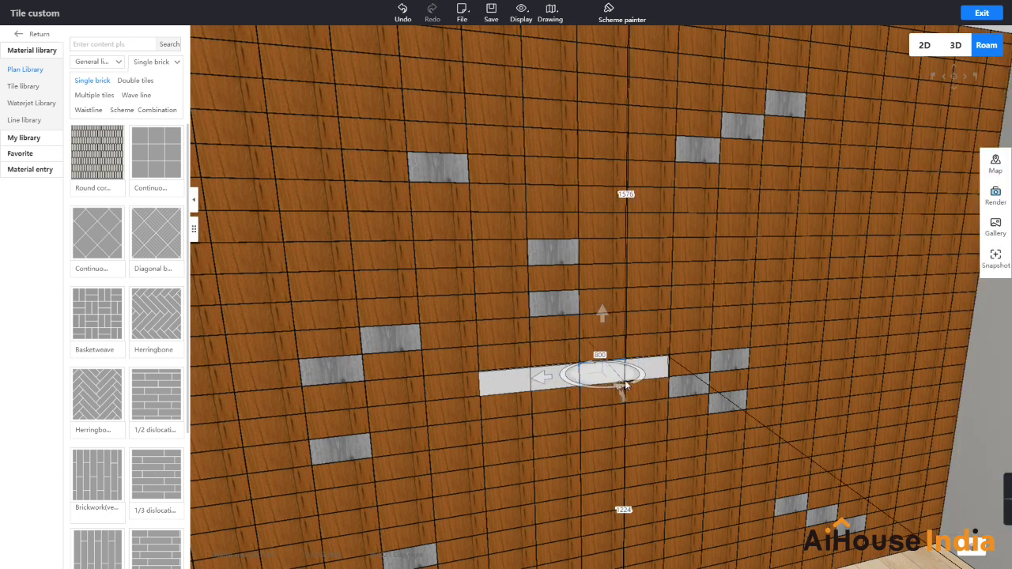
left_click_drag(650, 304, 615, 431)
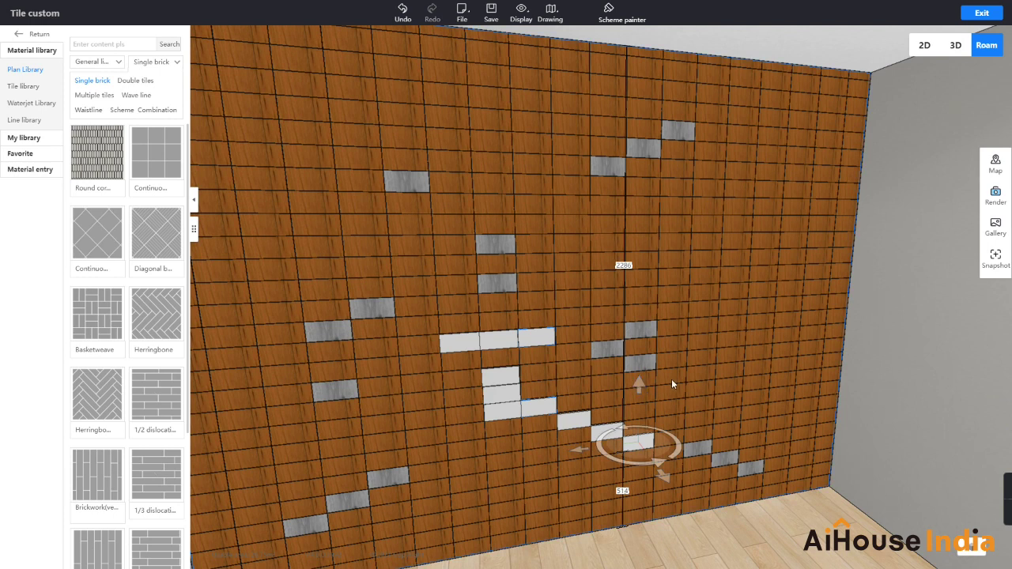
Copy the right-hand end strip of the horizontal LED row one tile further right
left_click(702, 360)
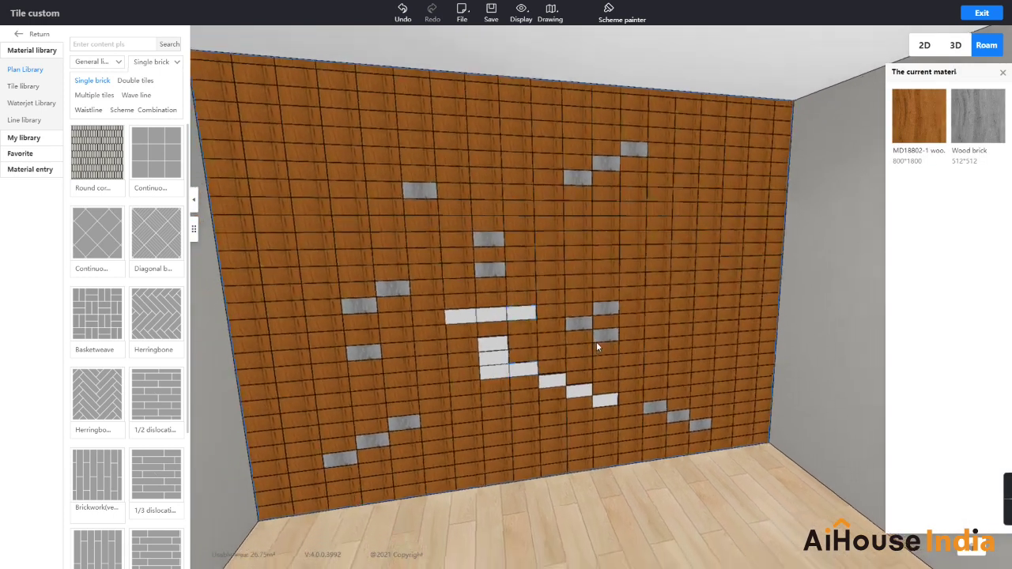
left_click(489, 342)
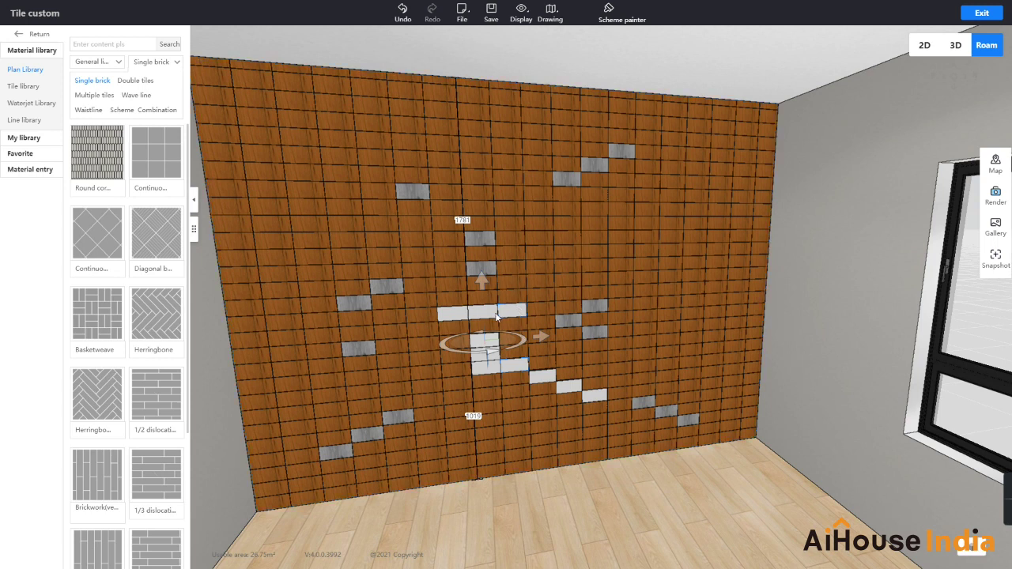
left_click(512, 312)
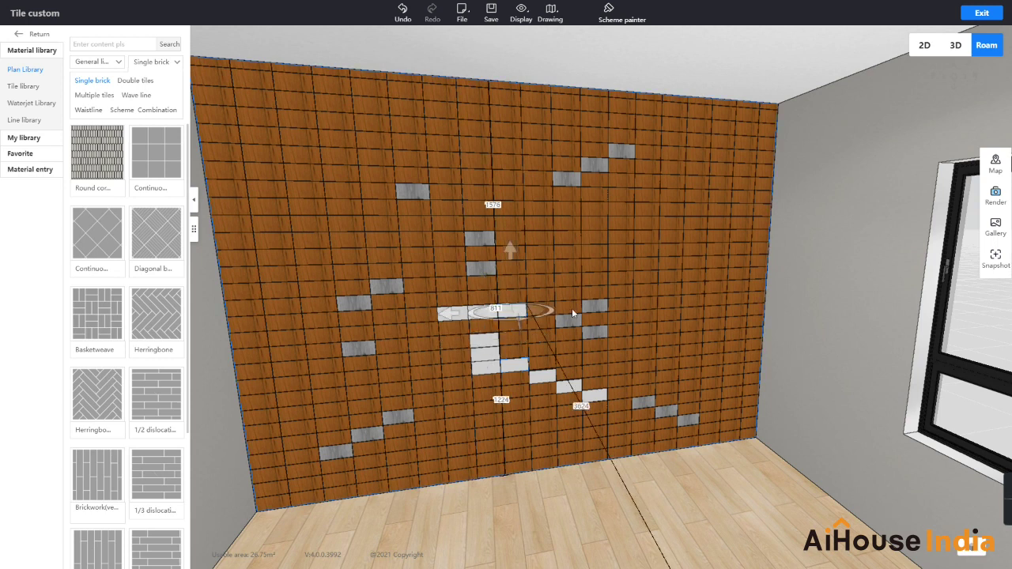
left_click(572, 308)
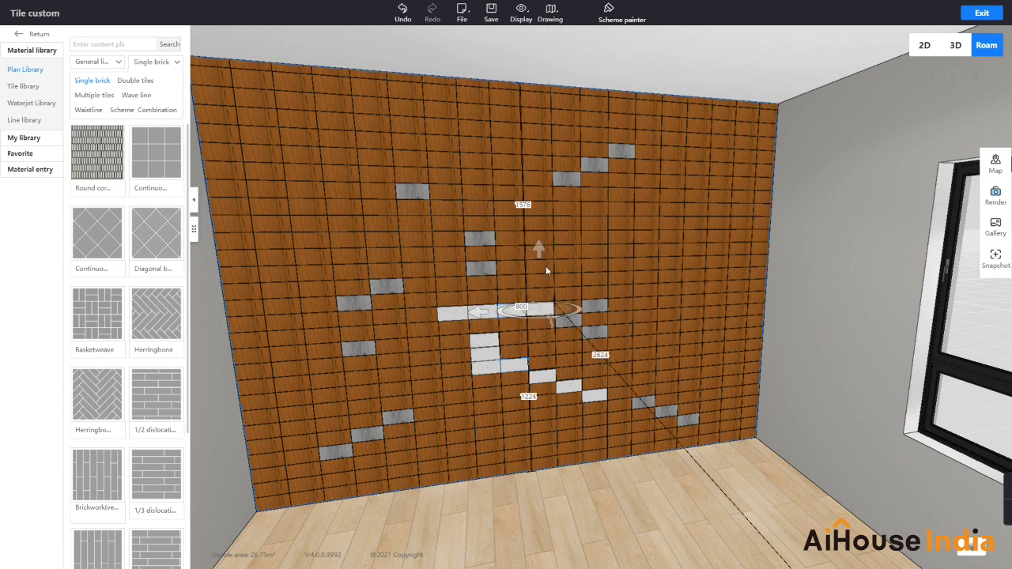
Extend the horizontal LED row with two strips stepping diagonally up to the right, and leave the tile editor
left_click_drag(542, 246, 568, 219)
left_click(688, 317)
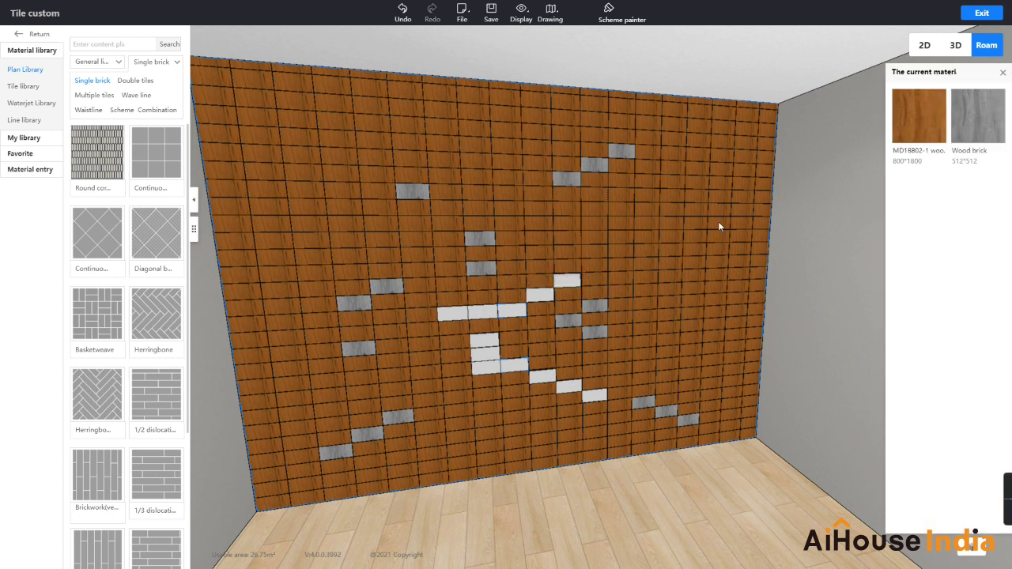
scroll(614, 188, "down", 5)
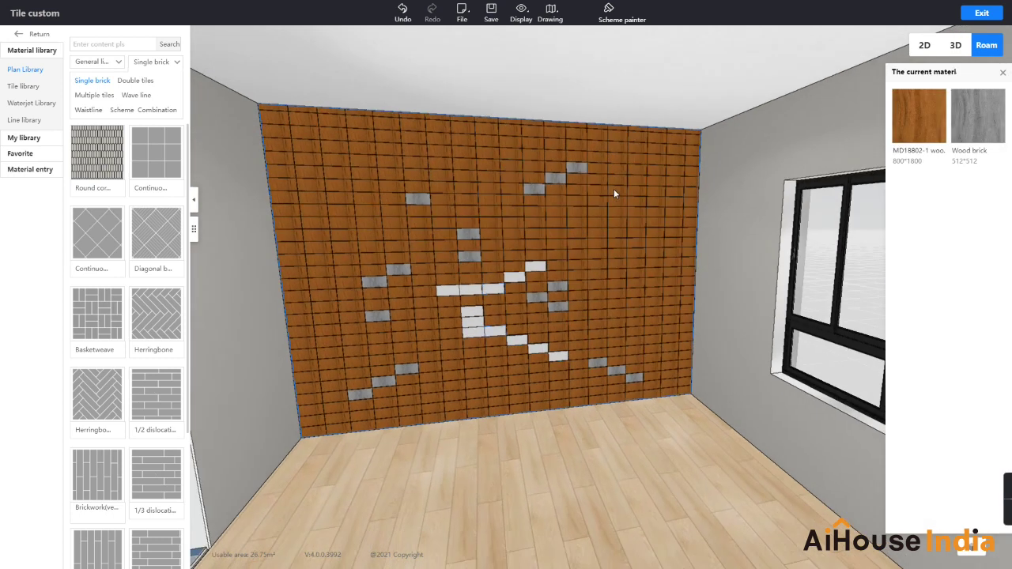
left_click_drag(615, 224, 532, 200)
left_click_drag(581, 242, 609, 273)
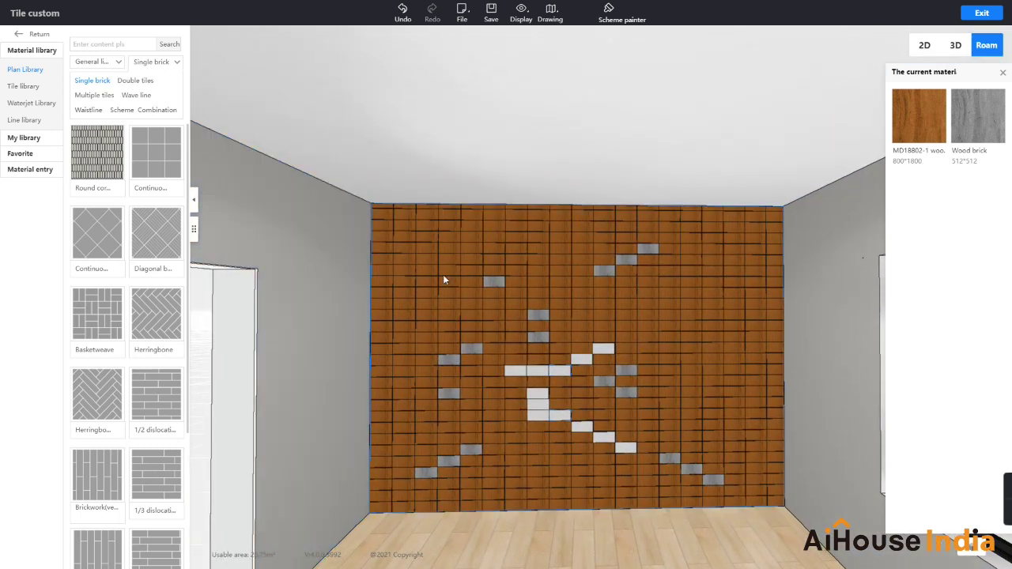
left_click(25, 34)
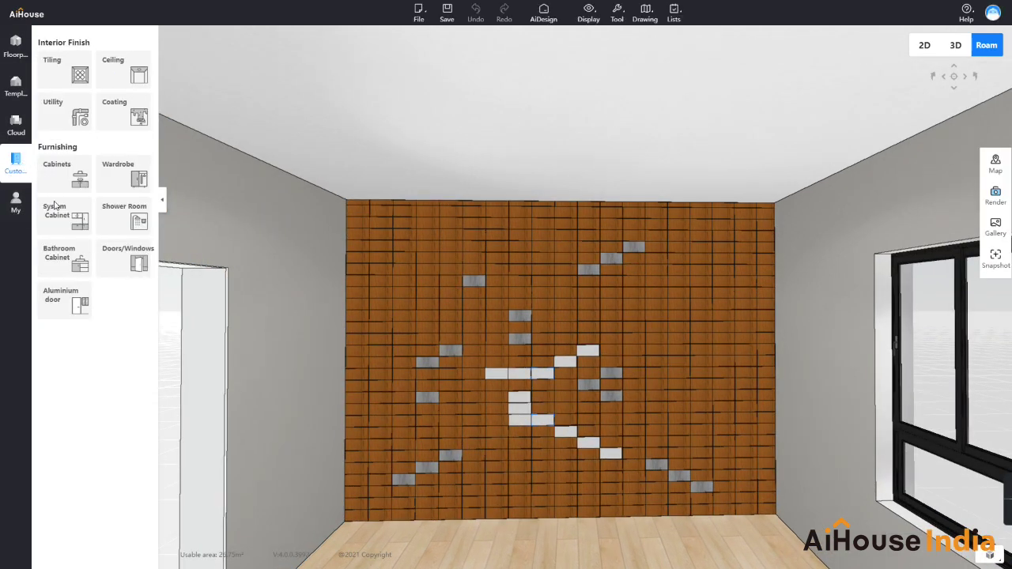
Start the System Cabinet design and choose the 500*600*20 Super Board from the panel class parts
left_click(77, 220)
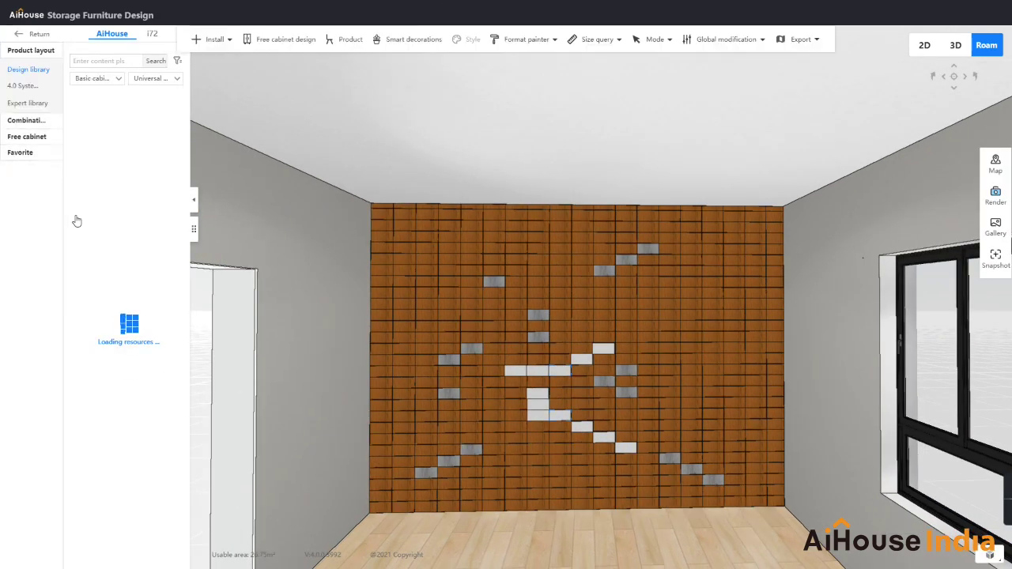
left_click(91, 79)
left_click(158, 98)
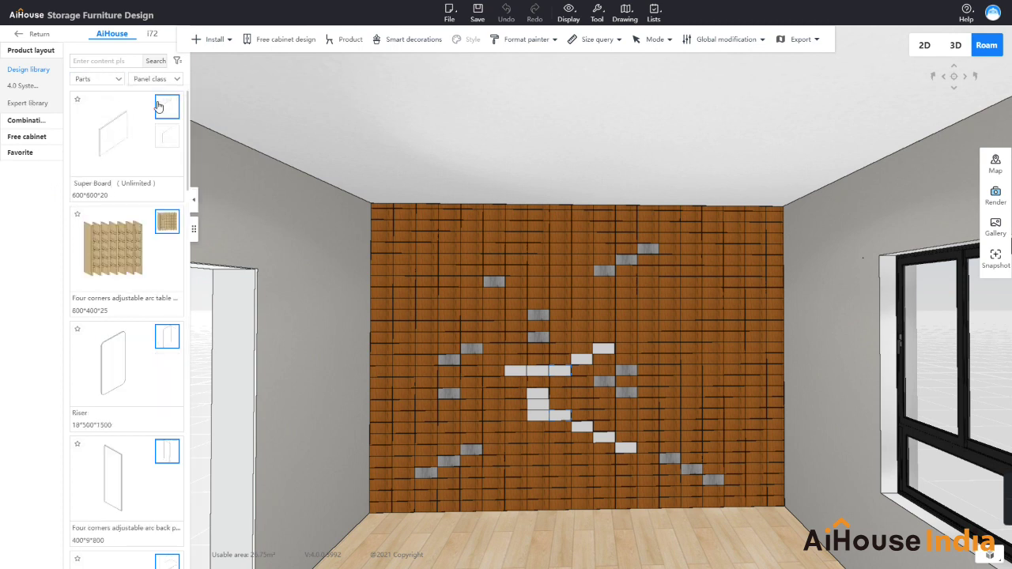
scroll(120, 347, "down", 6)
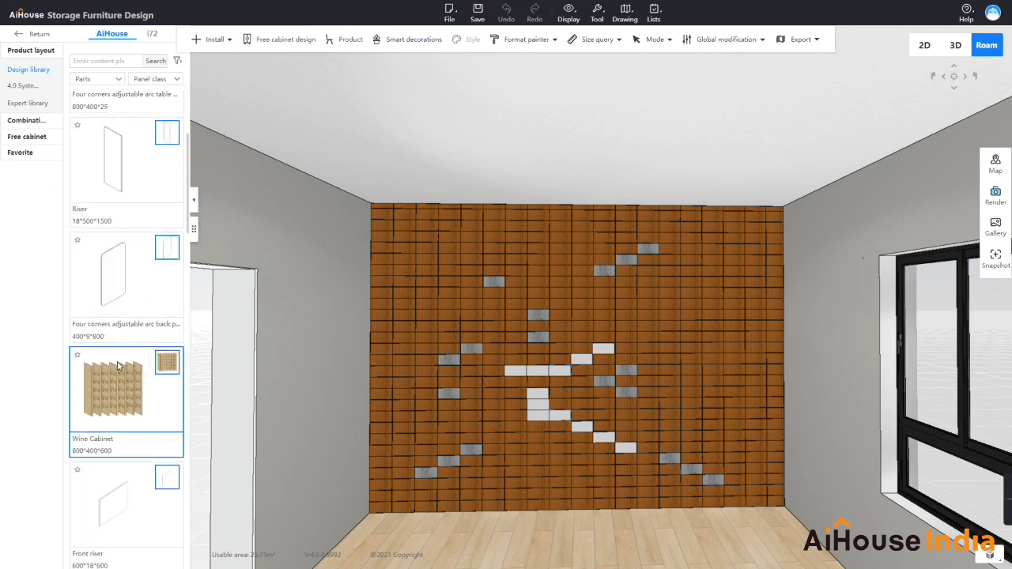
scroll(117, 370, "down", 3)
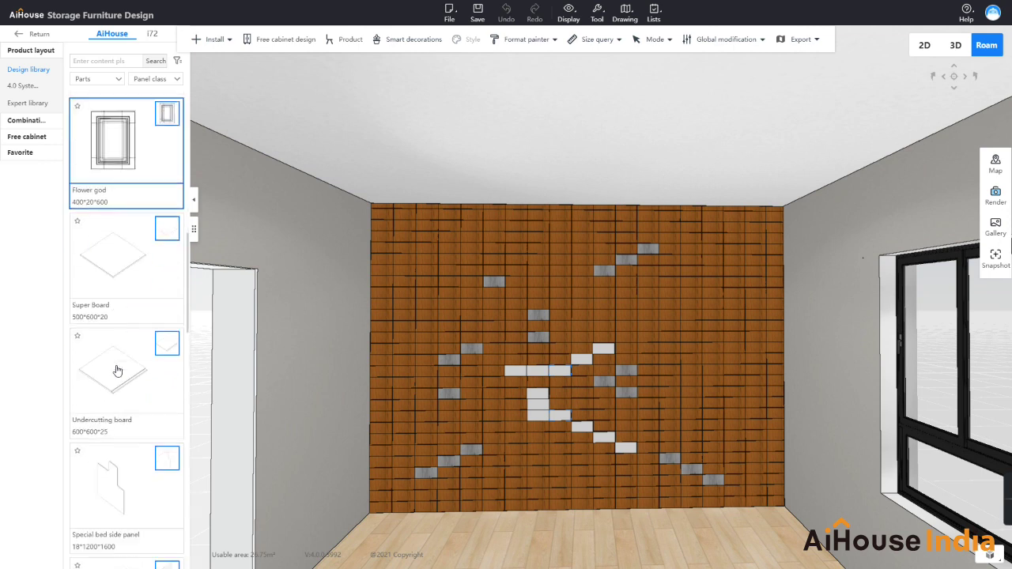
left_click(107, 241)
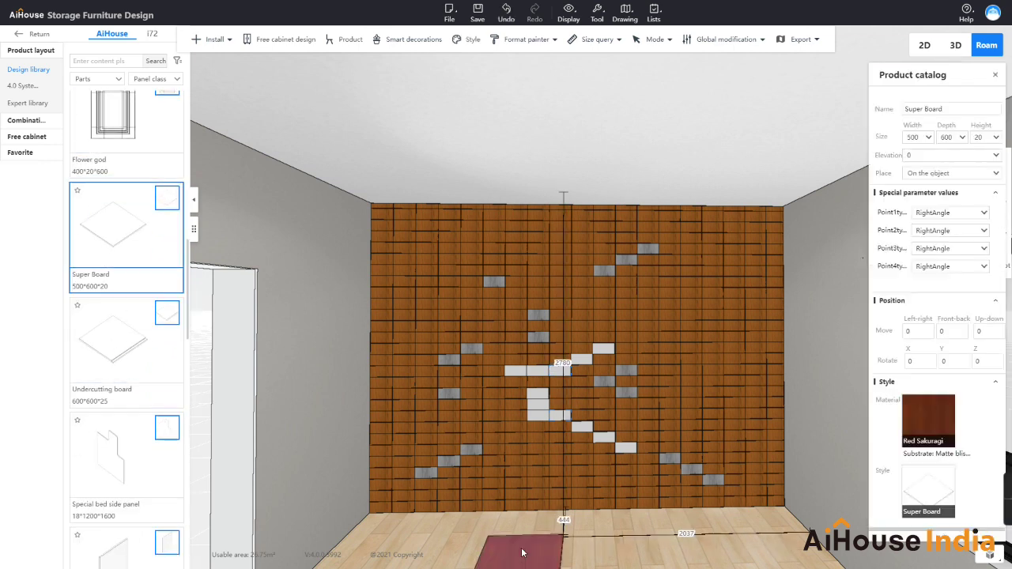
Place the Super Board flat on the floor against the tiled wall, rotated 90° about Z
left_click(489, 531)
left_click_drag(622, 546, 475, 348)
left_click(485, 292)
left_click(496, 311)
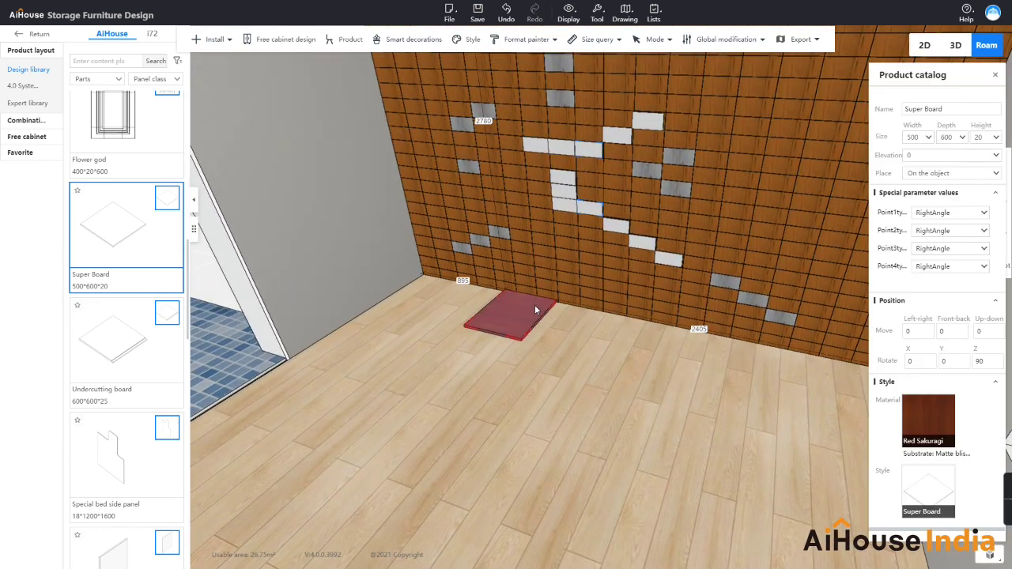
Set the board's distance to the right-hand side wall to 2700
left_click_drag(707, 330, 675, 342)
type("2400")
key("Return")
left_click_drag(706, 330, 689, 337)
type("2700")
key("Return")
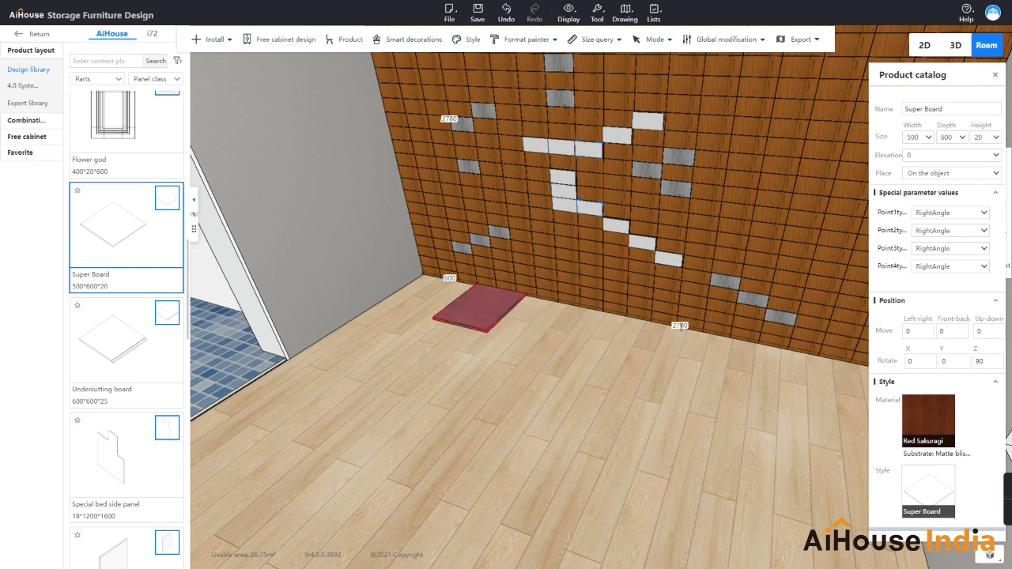
Set the floor board's depth to 2200 so it extends out from the tiled wall
left_click(939, 143)
type("2200")
key("Return")
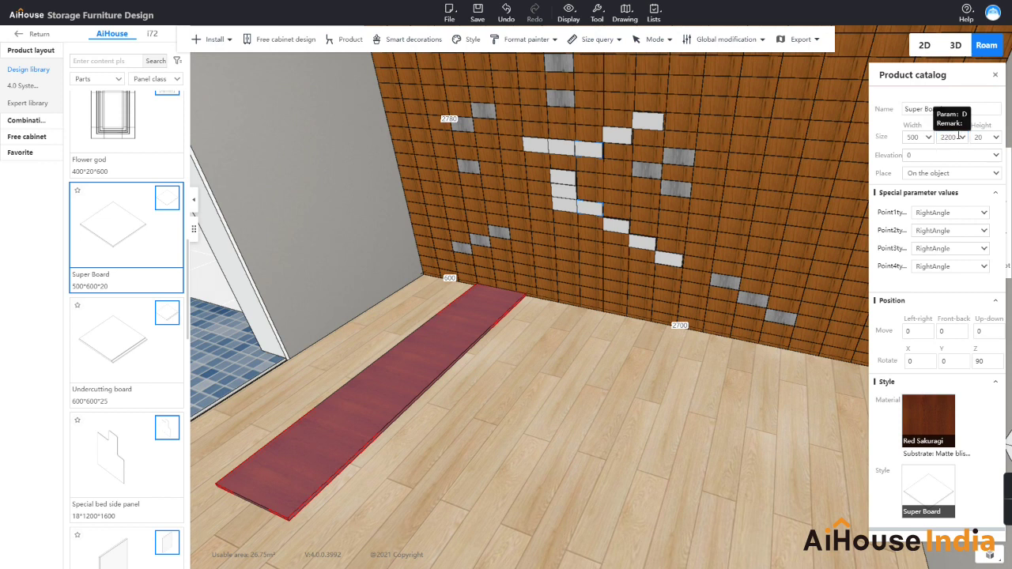
Copy the board directly alongside its right edge and set the copy's width to 200
left_click_drag(519, 378, 530, 343)
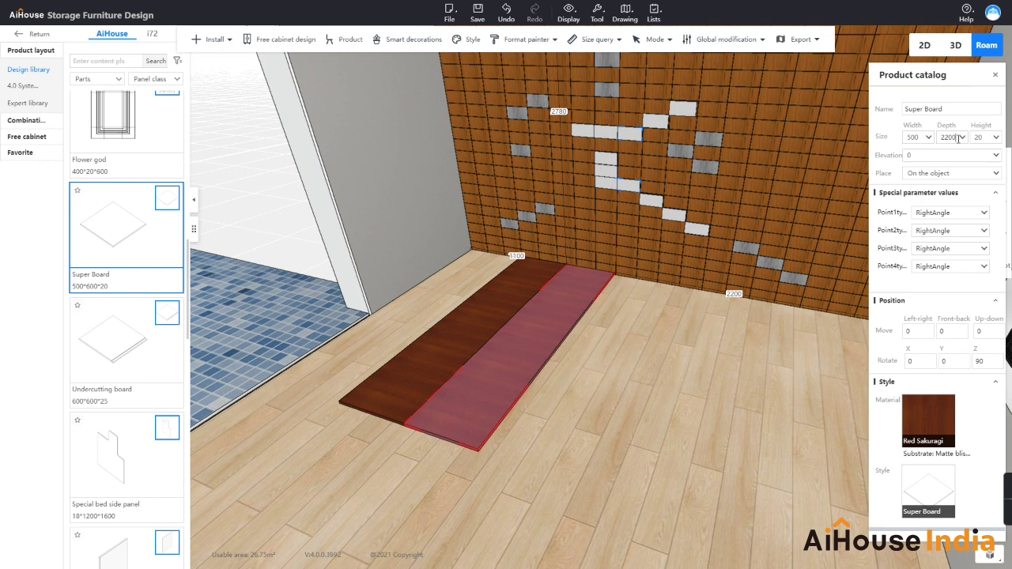
left_click_drag(920, 137, 897, 137)
type("200")
key("Return")
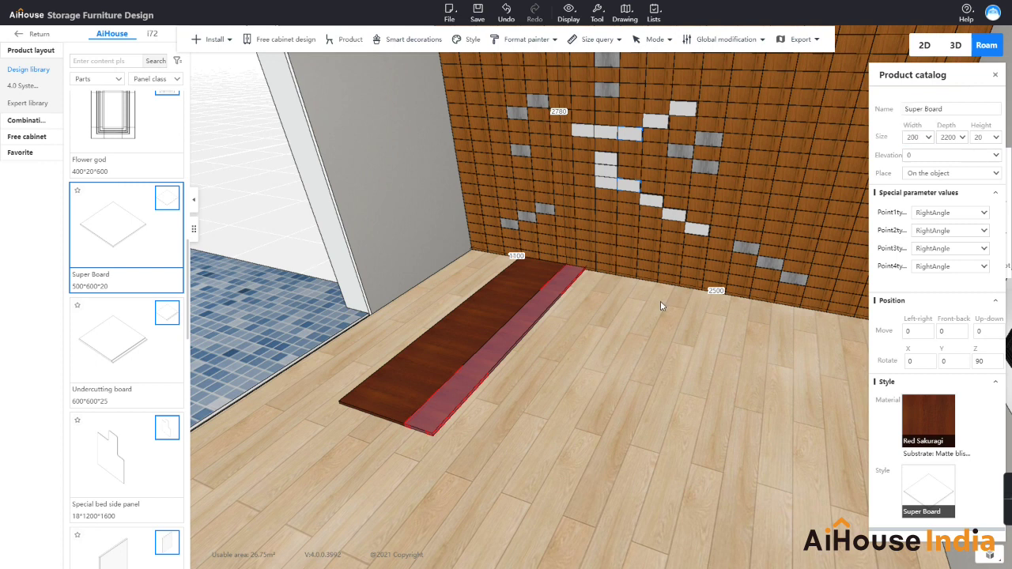
Rotate the 200-wide board so it stands vertically on its long edge beside the flat board
left_click(517, 311)
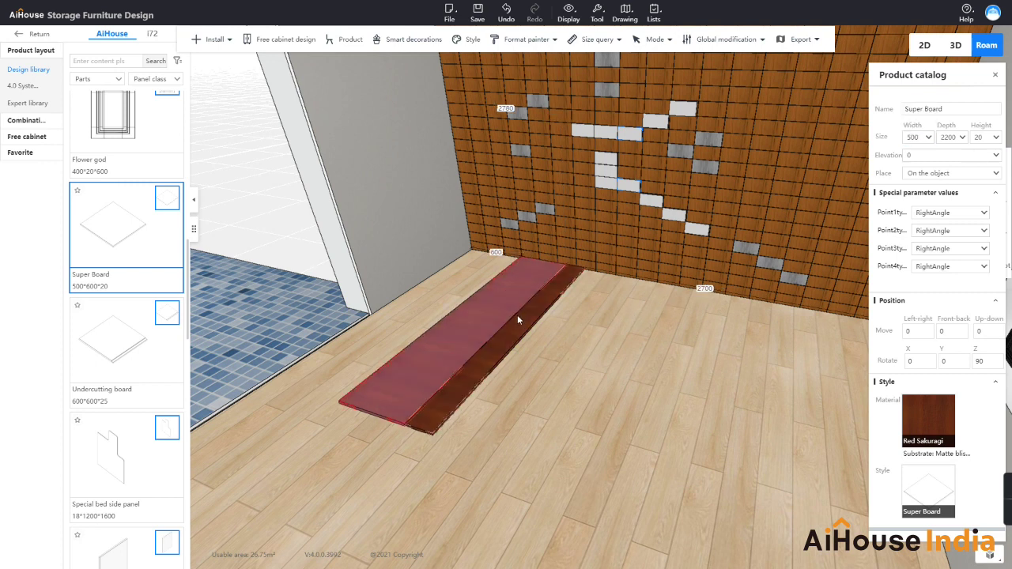
left_click(517, 336)
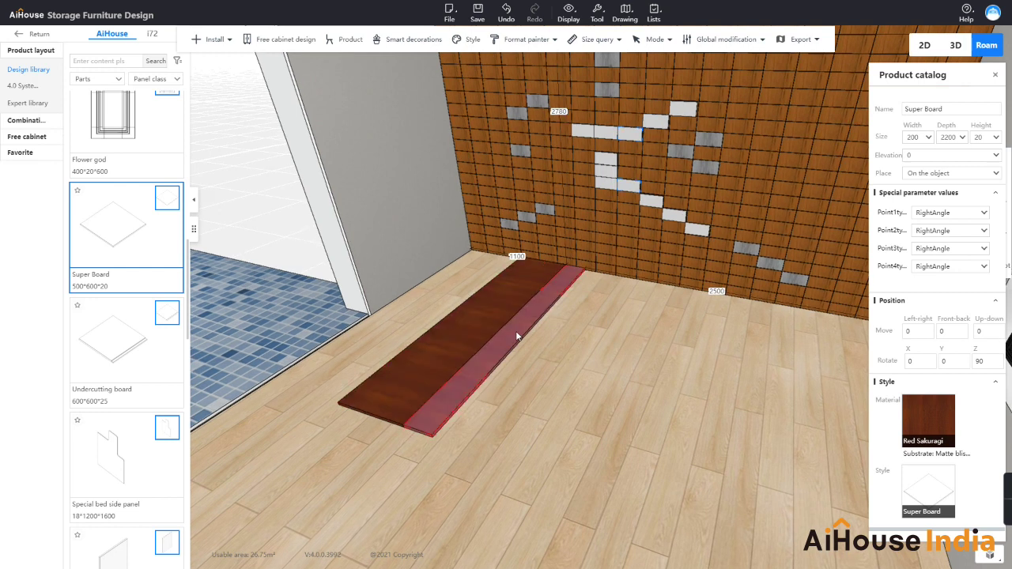
key("c")
left_click_drag(607, 344, 636, 349)
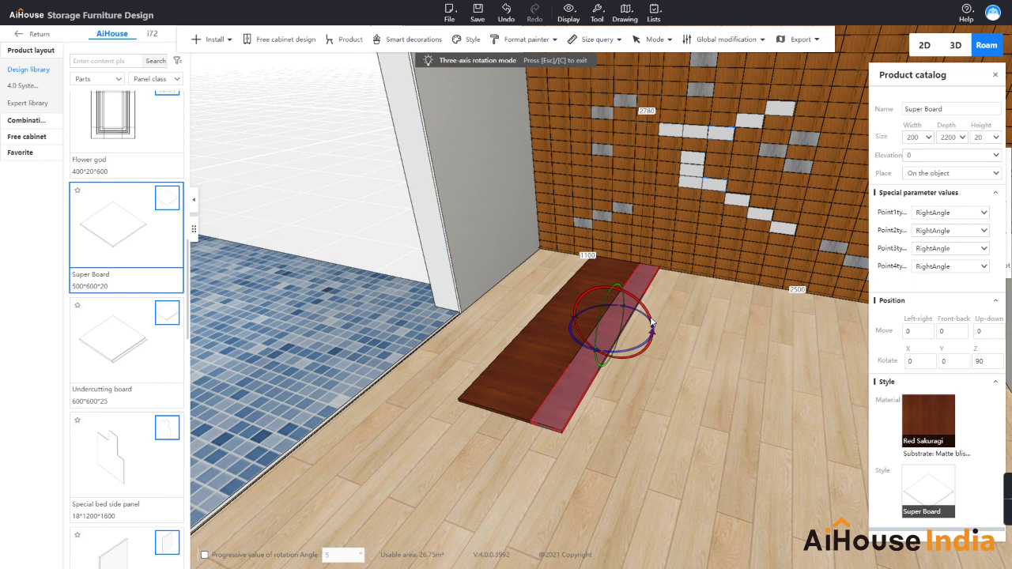
left_click_drag(652, 325, 588, 279)
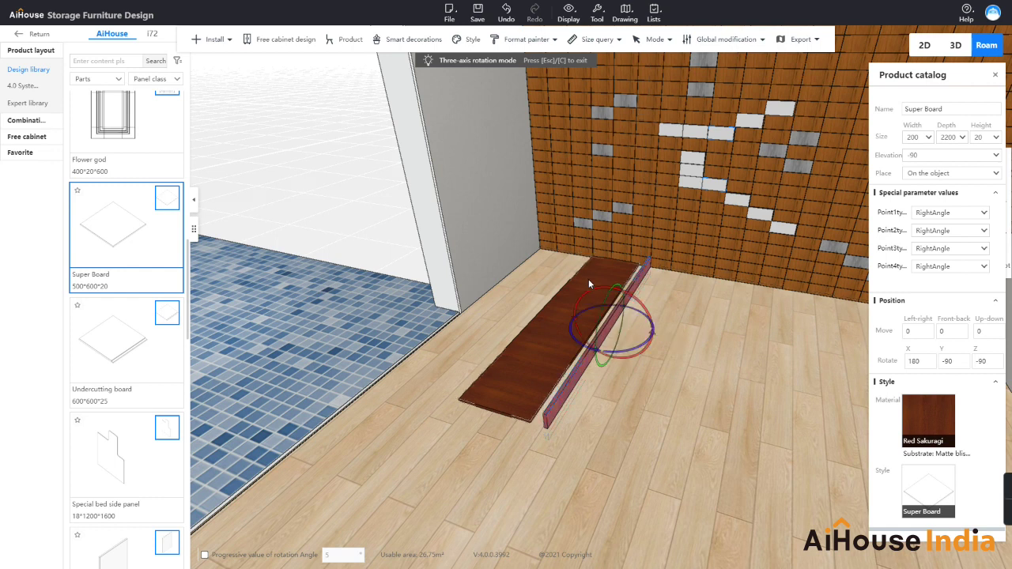
Set the upright board's distance to the right-hand side wall to 2700 so it sits against the flat board's edge
right_click_drag(676, 394, 717, 401)
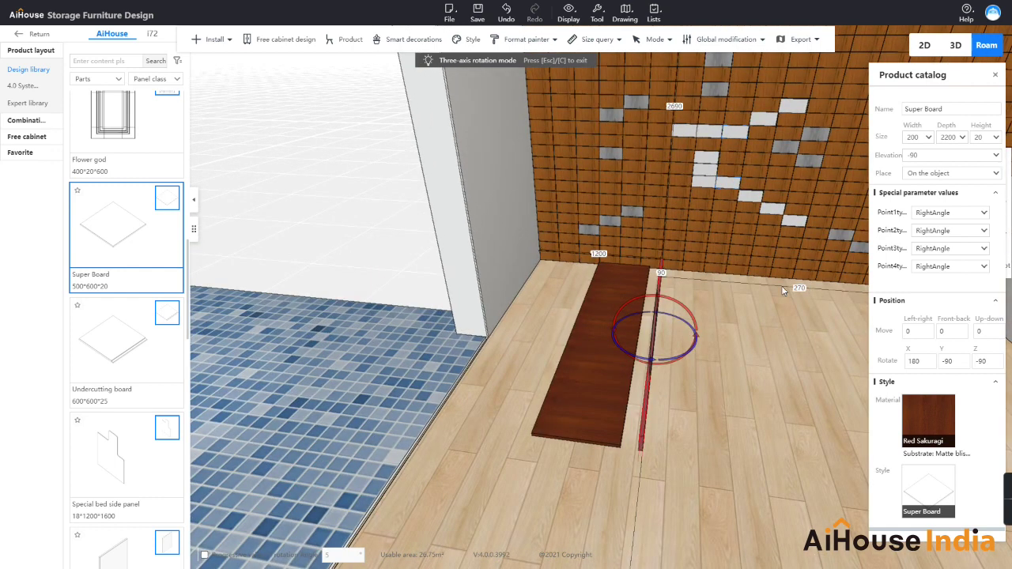
type("0")
key("Return")
left_click(724, 391)
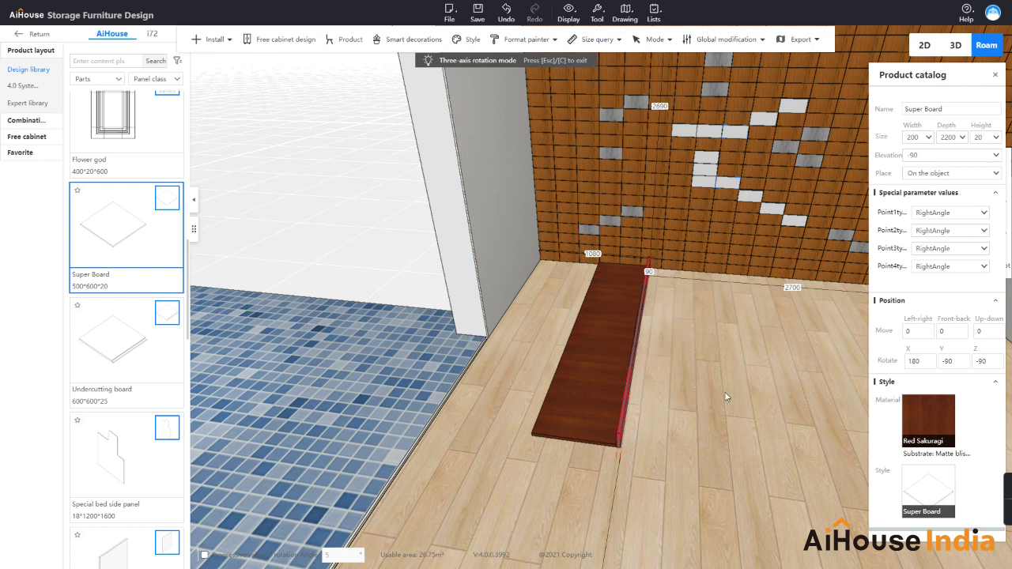
right_click_drag(724, 391, 672, 423)
left_click(606, 405)
scroll(671, 423, "down", 5)
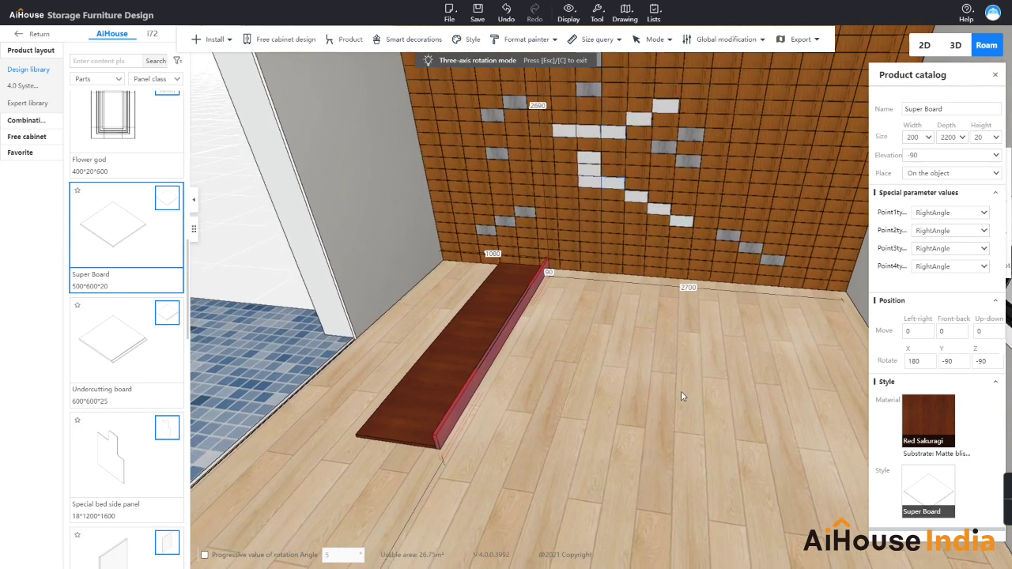
left_click(462, 374)
left_click(604, 370)
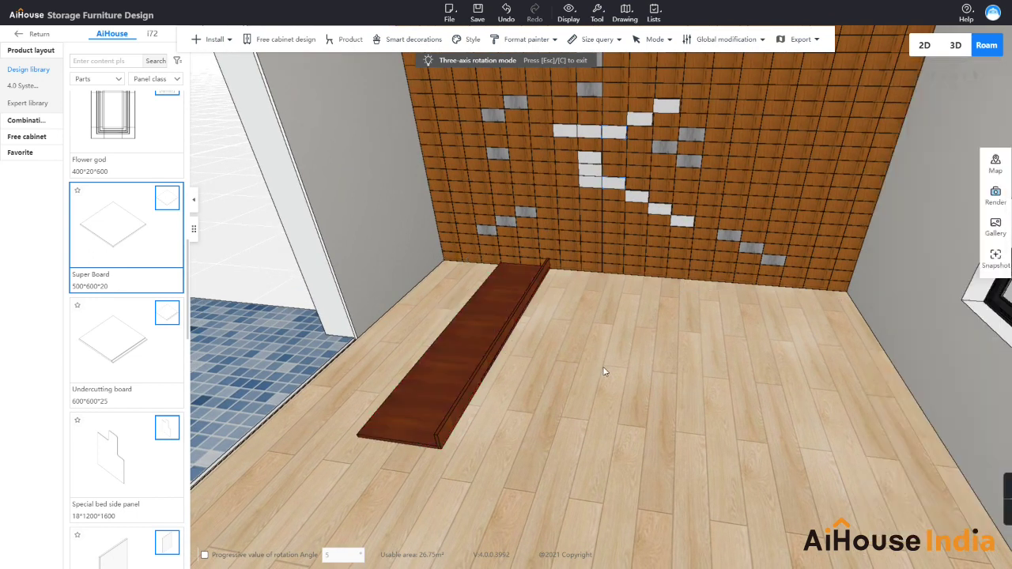
Raise the flat board and the upright board so each sits 150 below the ceiling
left_click(487, 337)
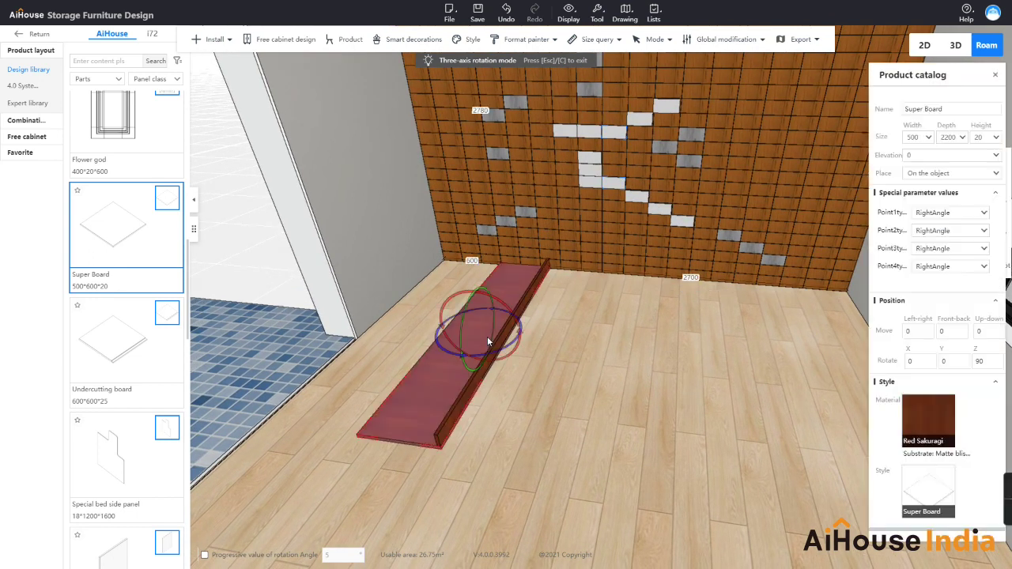
left_click(479, 110)
type("150")
key("Return")
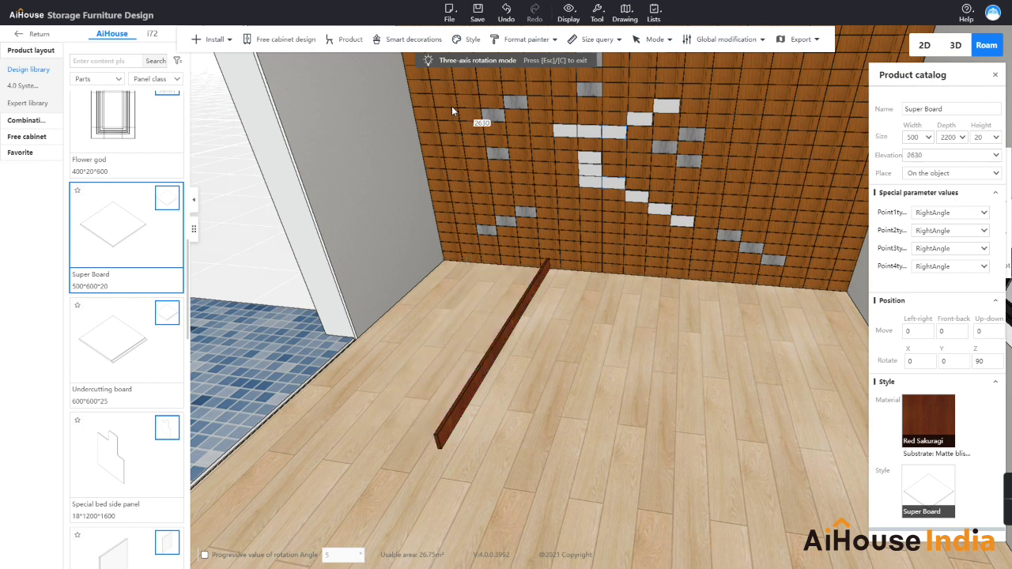
left_click(519, 341)
type("150")
key("Return")
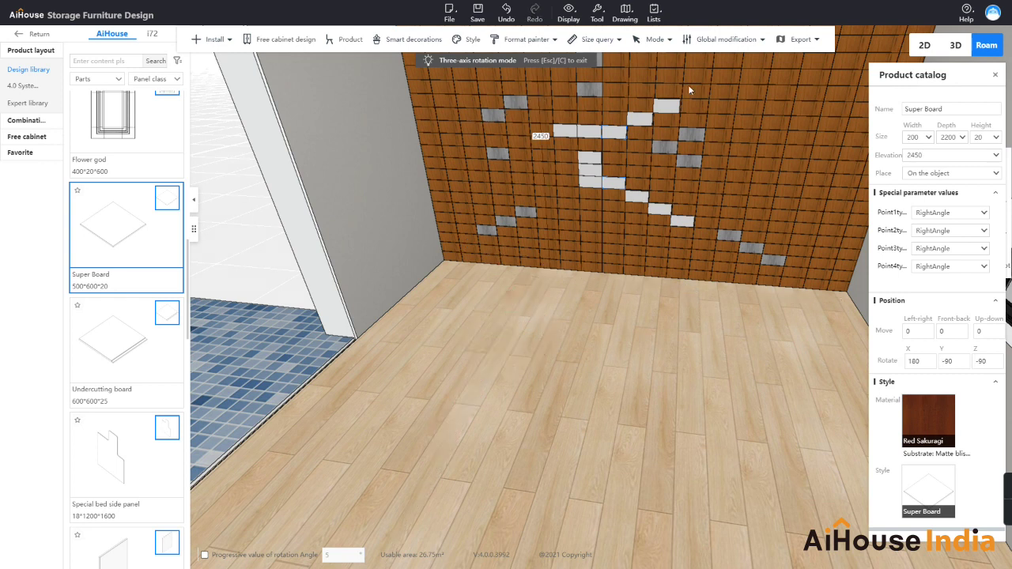
Raise the upright board flush with the ceiling, at an elevation of 2600
left_click(995, 76)
right_click_drag(668, 259, 664, 99)
right_click_drag(607, 207, 620, 261)
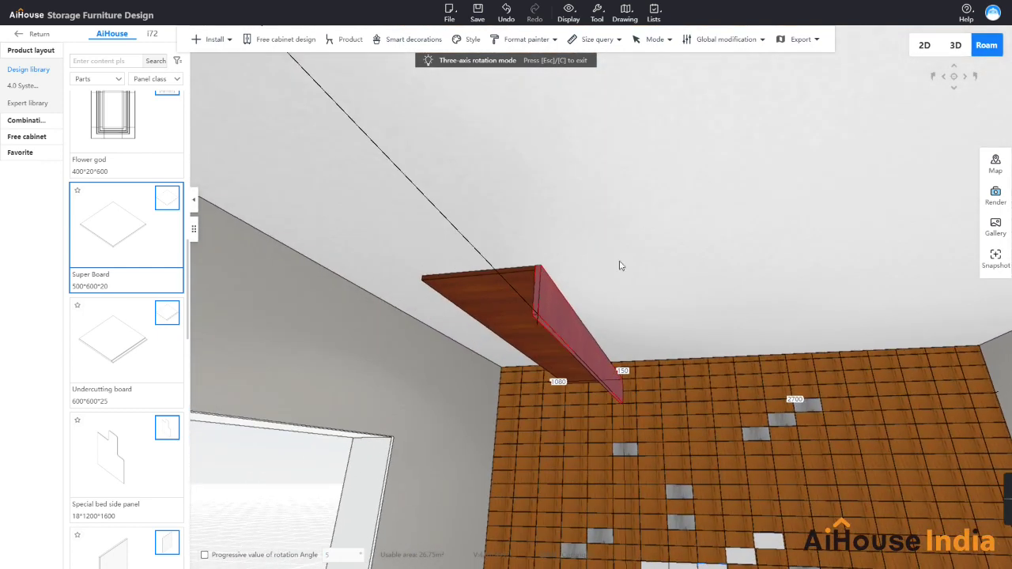
scroll(644, 324, "down", 2)
left_click(572, 274)
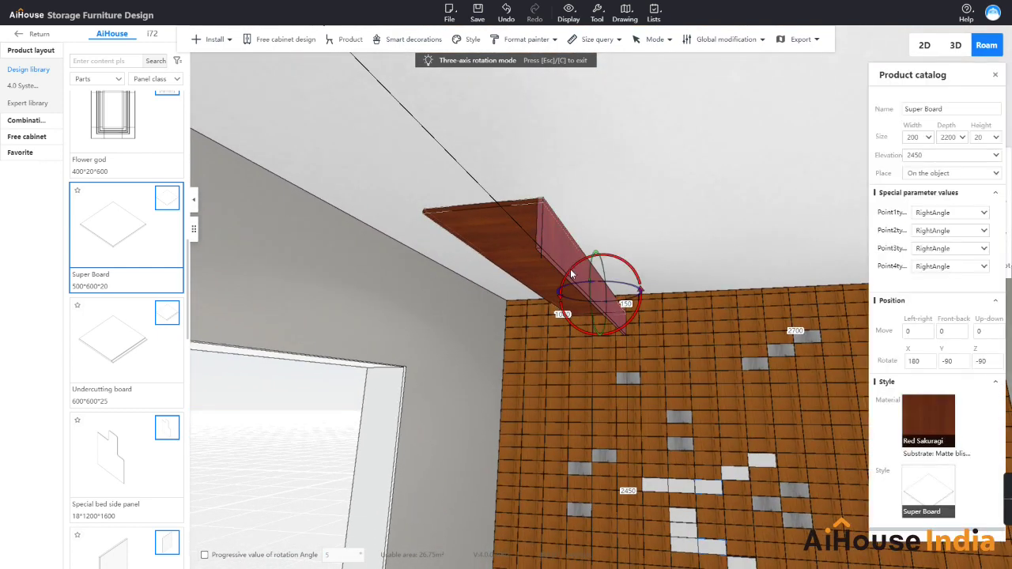
left_click_drag(632, 304, 616, 304)
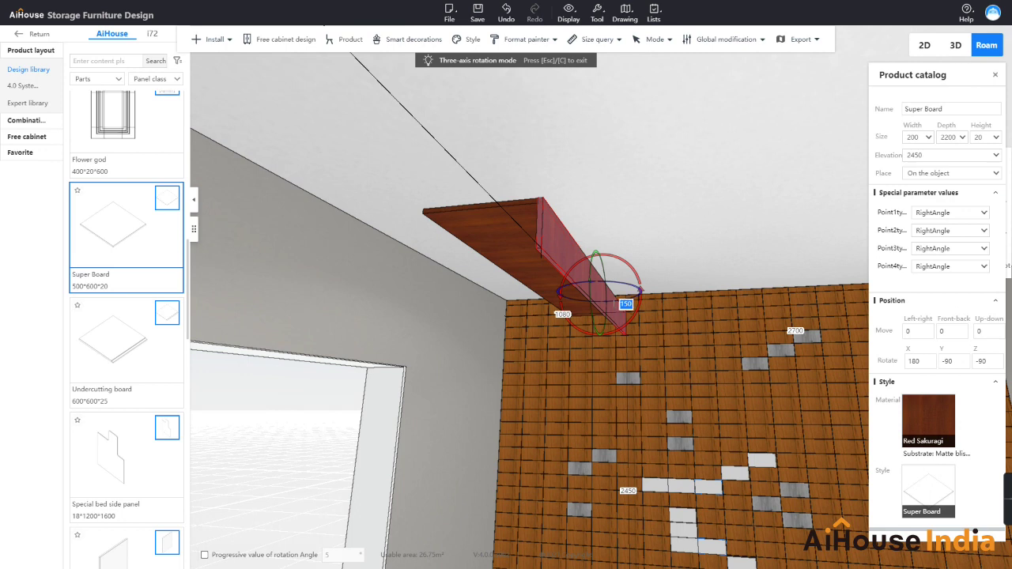
key("Return")
key("a")
key("w")
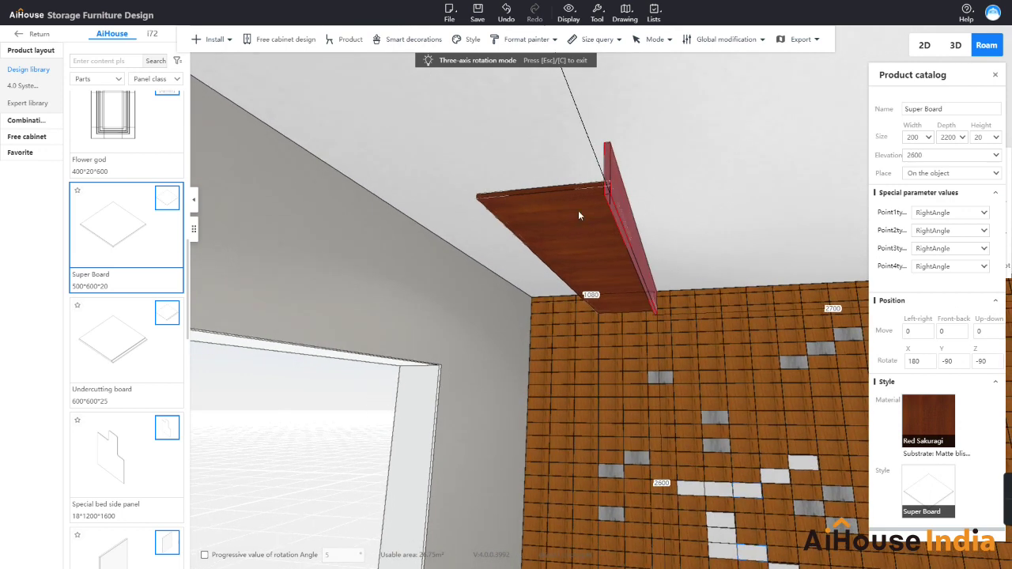
Set the flat board's distance to the right-hand side wall to 2718 and its distance below the ceiling to 200
left_click(577, 210)
right_click_drag(578, 210, 661, 243)
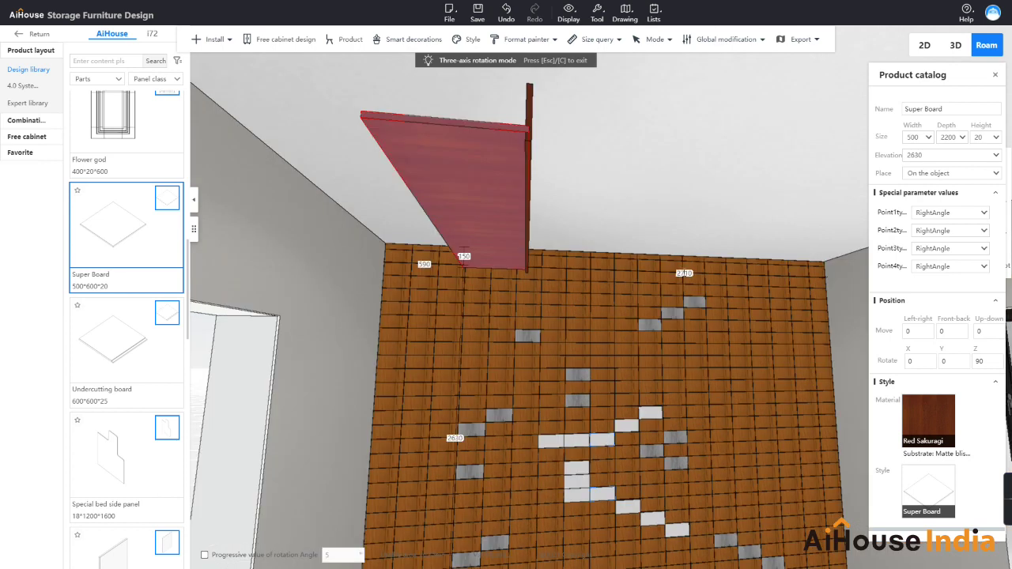
left_click(691, 273)
key("Return")
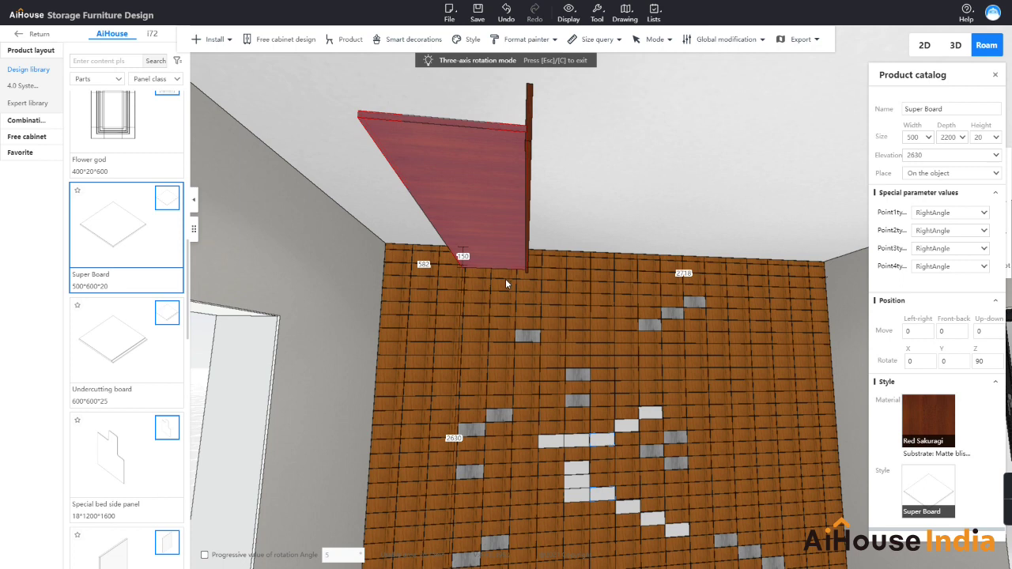
left_click(463, 256)
type("200")
key("Return")
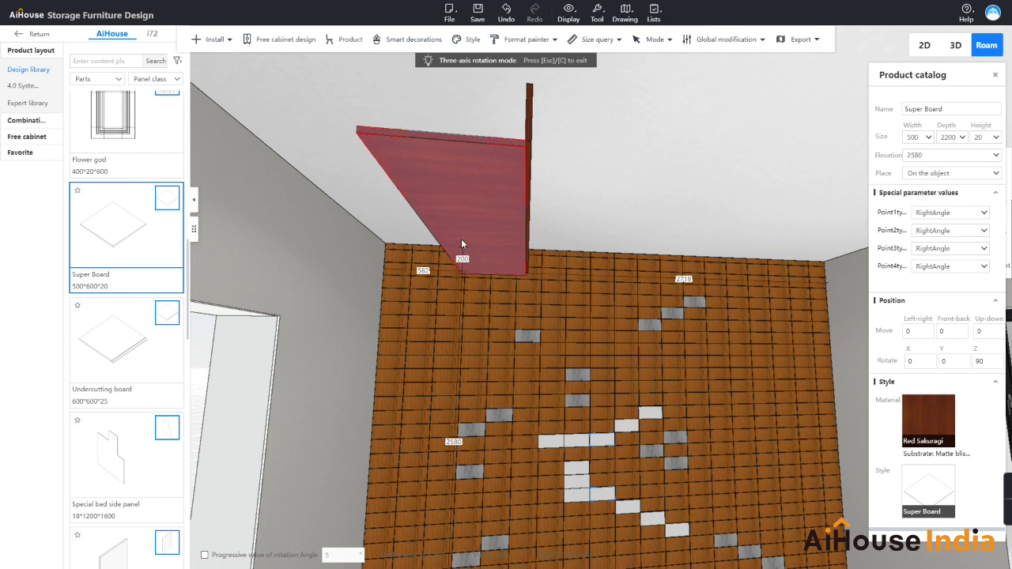
Set the flat ceiling board's width to 300
left_click(661, 166)
left_click_drag(596, 172, 567, 163)
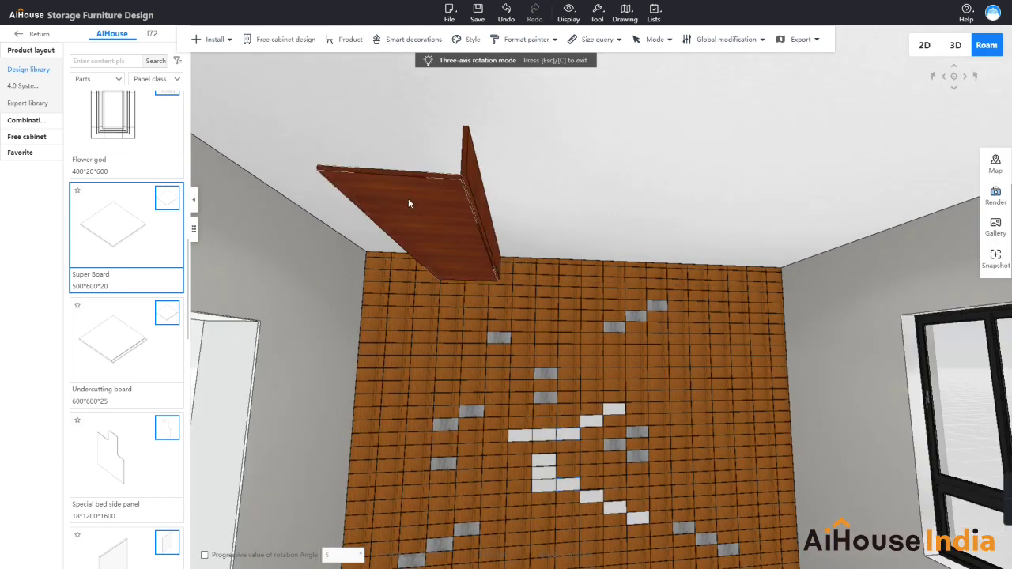
left_click(407, 198)
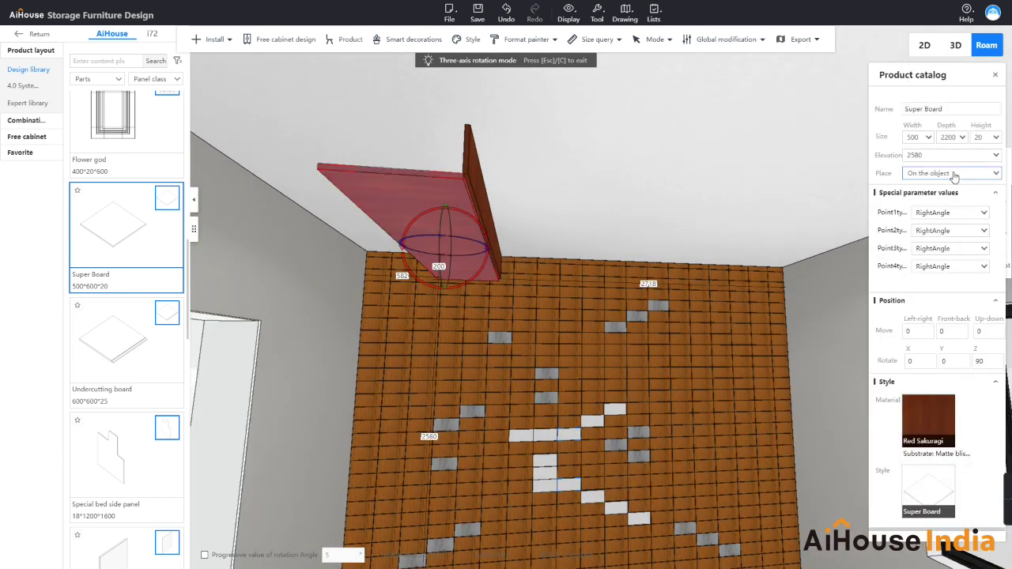
left_click(923, 138)
type("30")
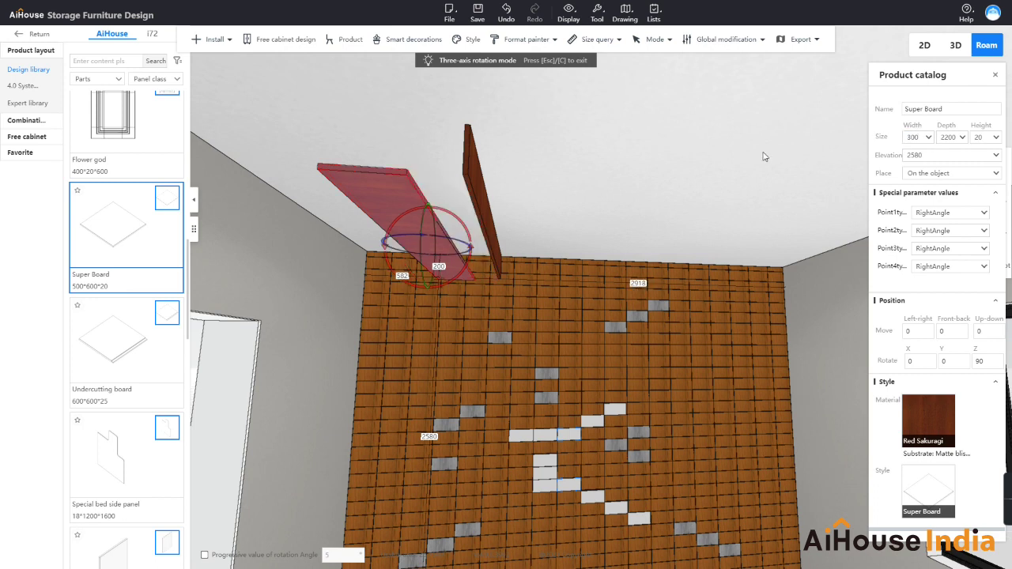
Set the 300-wide flat ceiling board's distance to the right-hand wall to 2718, bringing it against the upright board
left_click(471, 190)
left_click(365, 202)
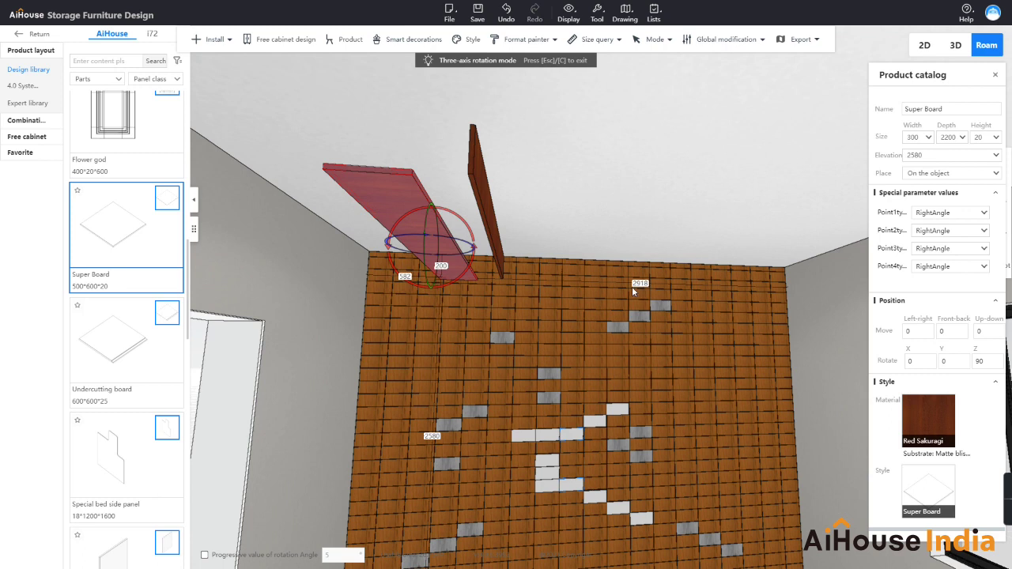
left_click(477, 180)
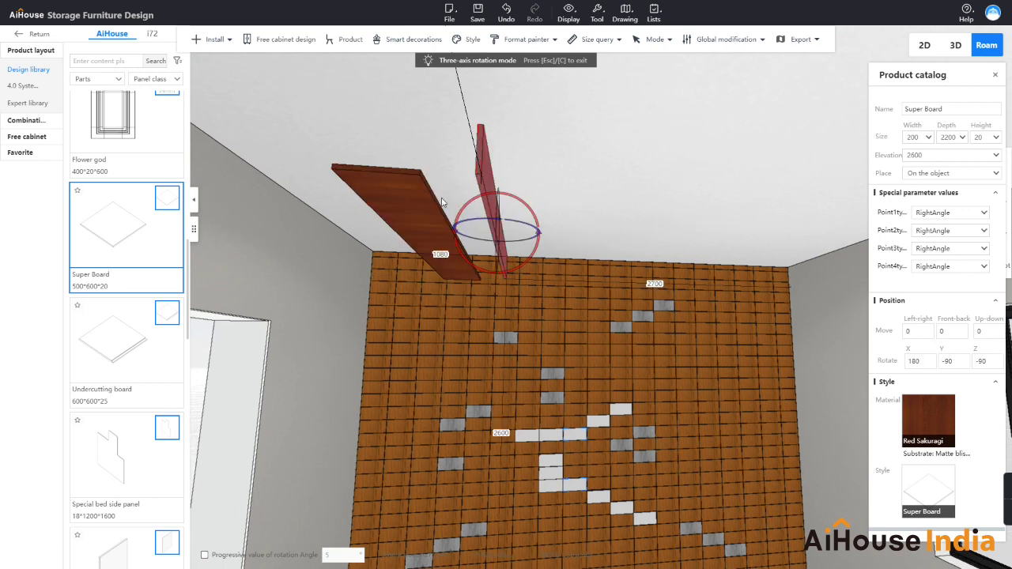
left_click(410, 209)
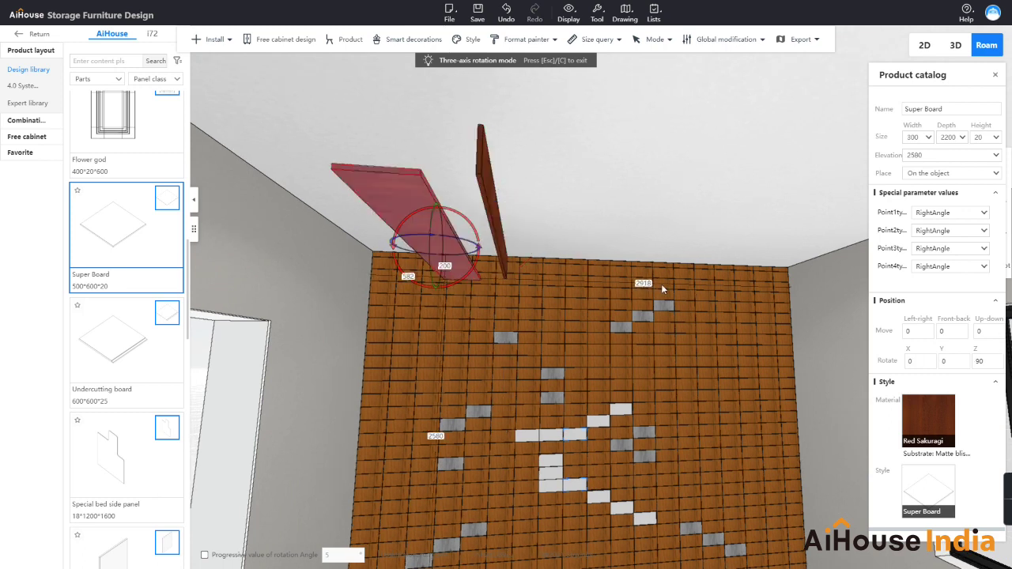
key("BackSpace")
key("BackSpace")
key("BackSpace")
key("BackSpace")
type("2700")
key("BackSpace")
key("BackSpace")
type("18")
key("Return")
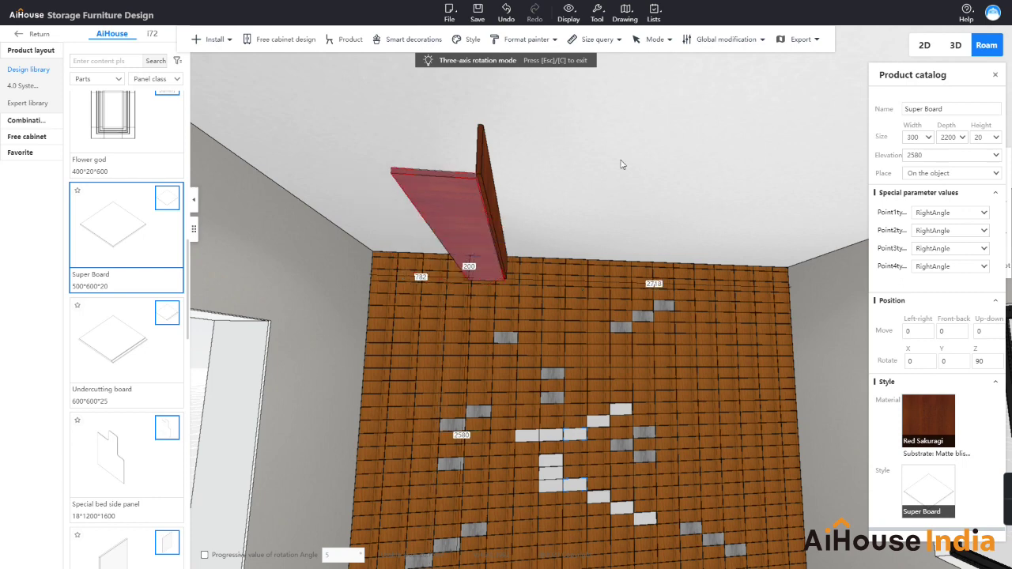
Set the flat ceiling board's elevation to 2598
left_click(625, 161)
mouse_move(589, 168)
left_mouse_down()
mouse_move(618, 150)
mouse_move(574, 156)
left_mouse_up()
left_click_drag(564, 185, 441, 177)
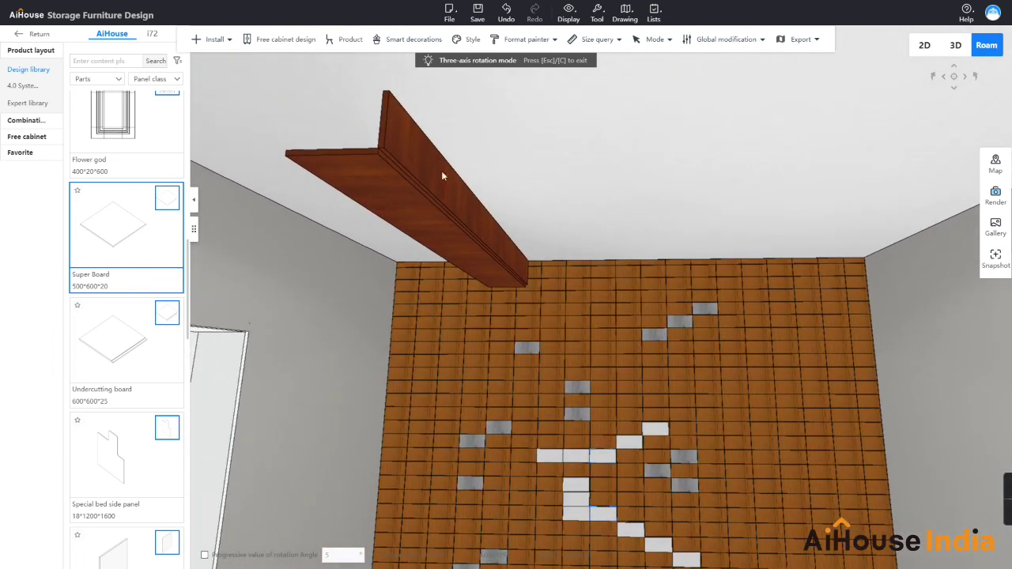
left_click(392, 126)
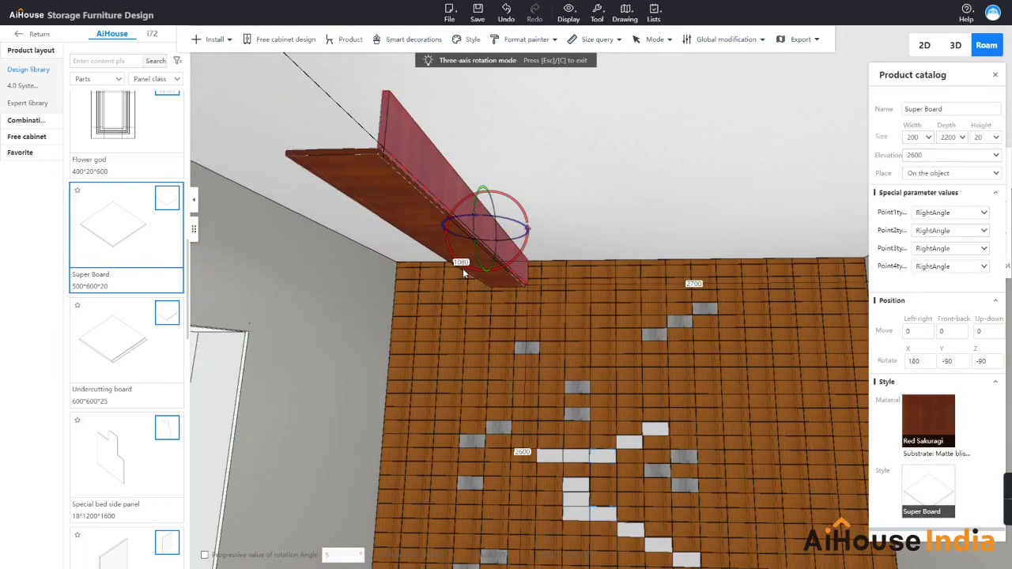
left_click(422, 235)
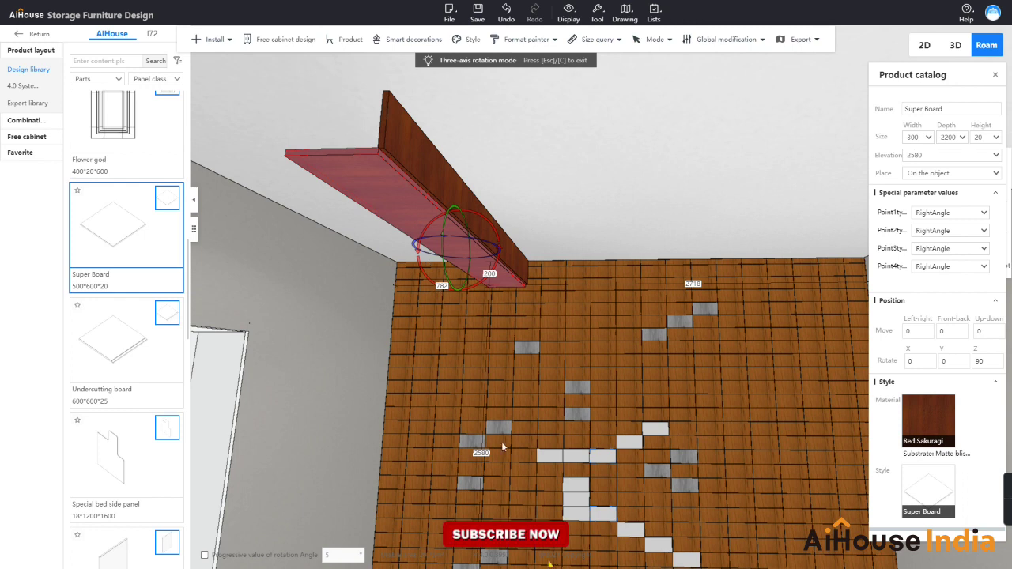
left_click_drag(490, 453, 481, 453)
type("1")
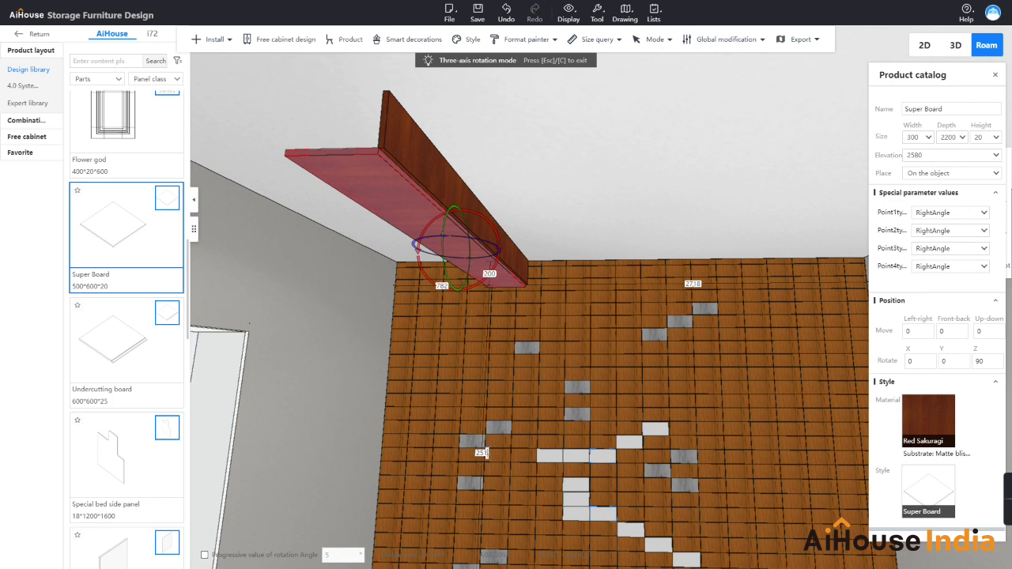
type("98")
key("Return")
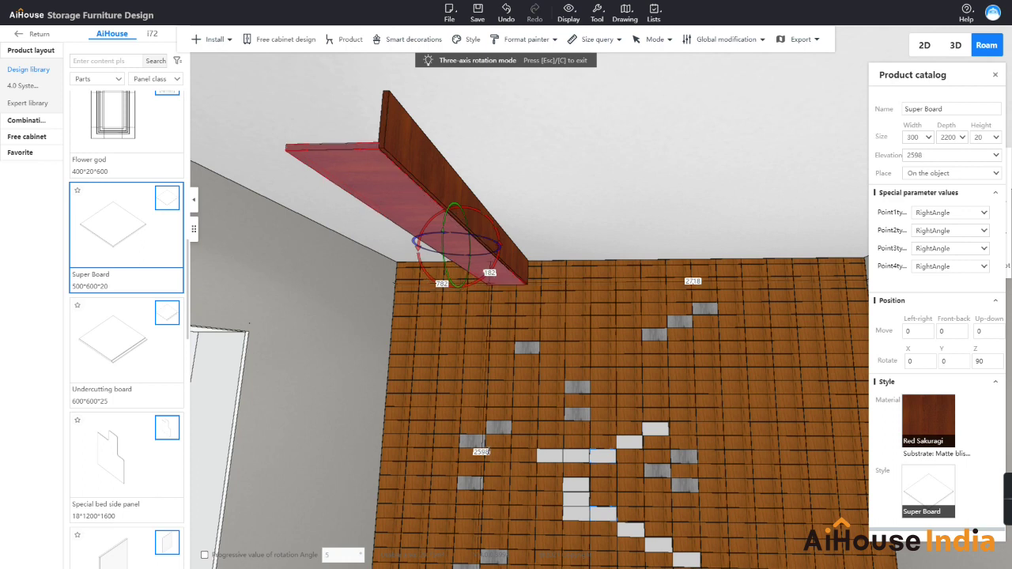
Copy the flat board to the other side of the upright board and set the copy's distance to the right-hand wall to 2000
left_click(744, 178)
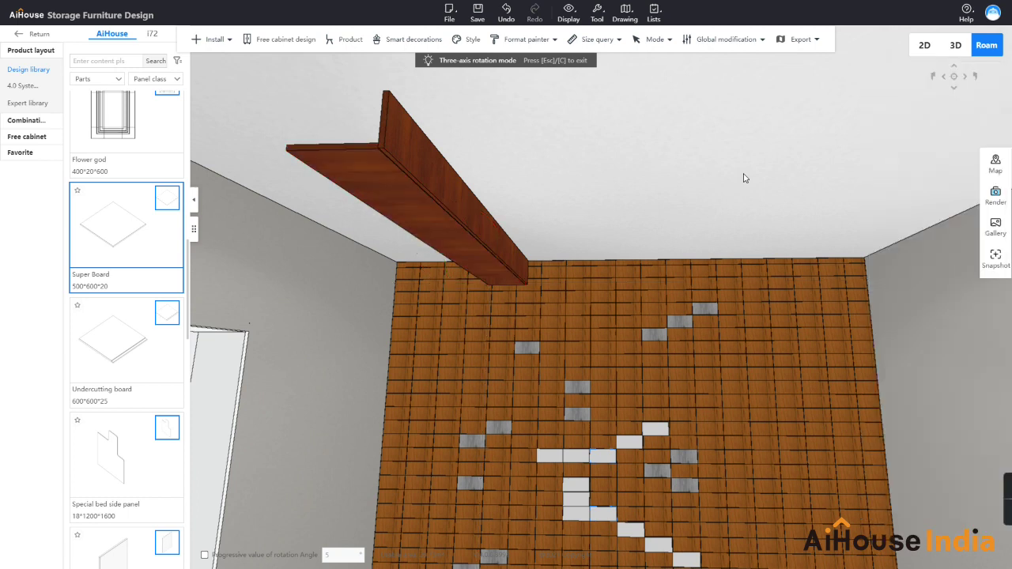
left_click_drag(617, 166, 584, 174)
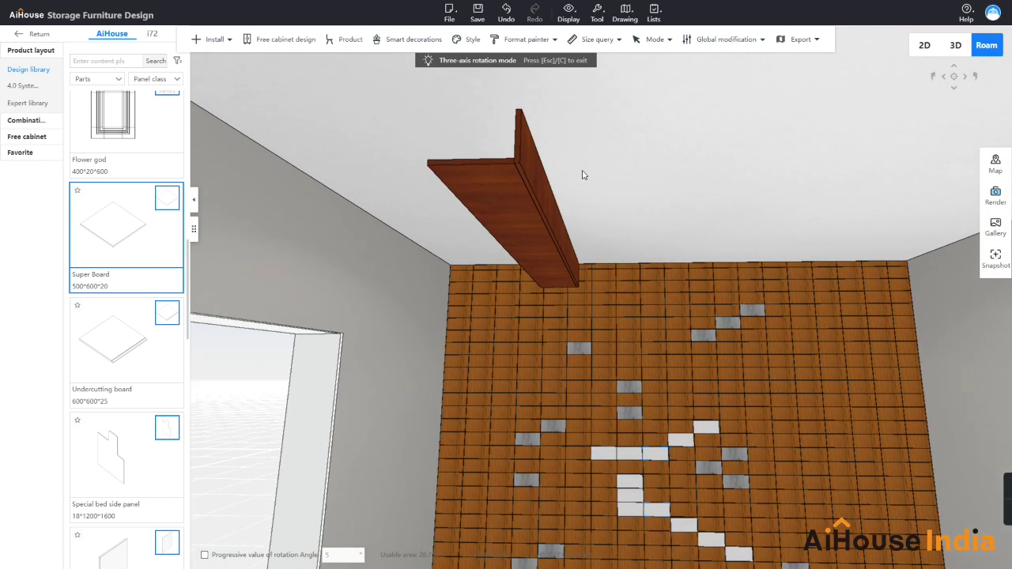
left_click(492, 230)
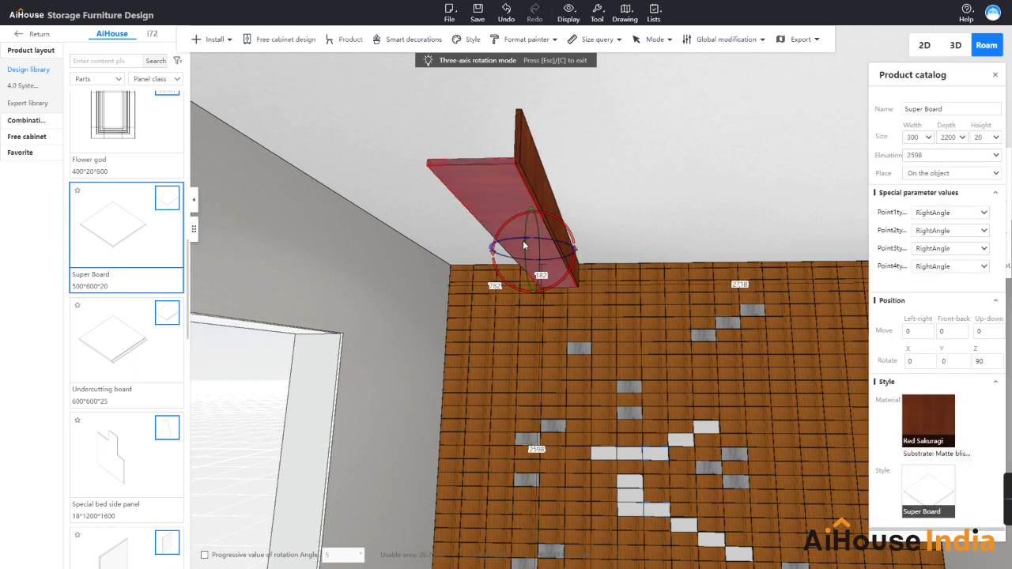
key("ctrl+Right")
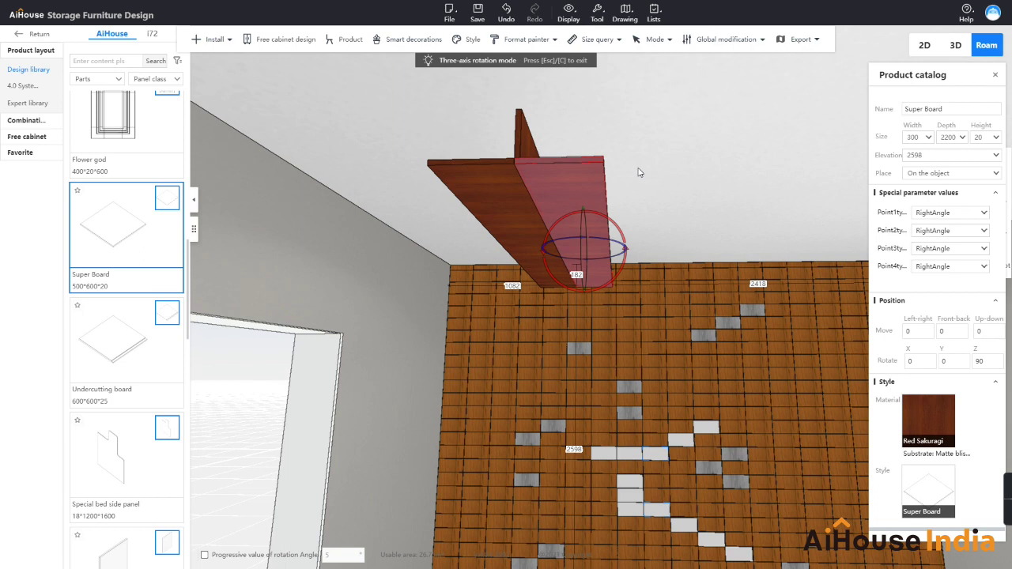
key("d")
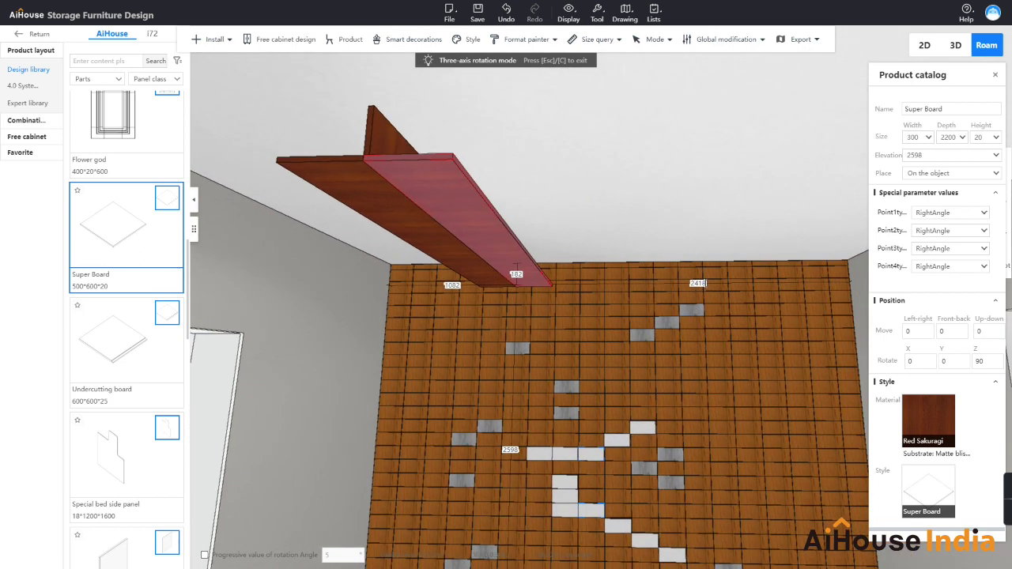
left_click(698, 283)
type("2000")
key("Return")
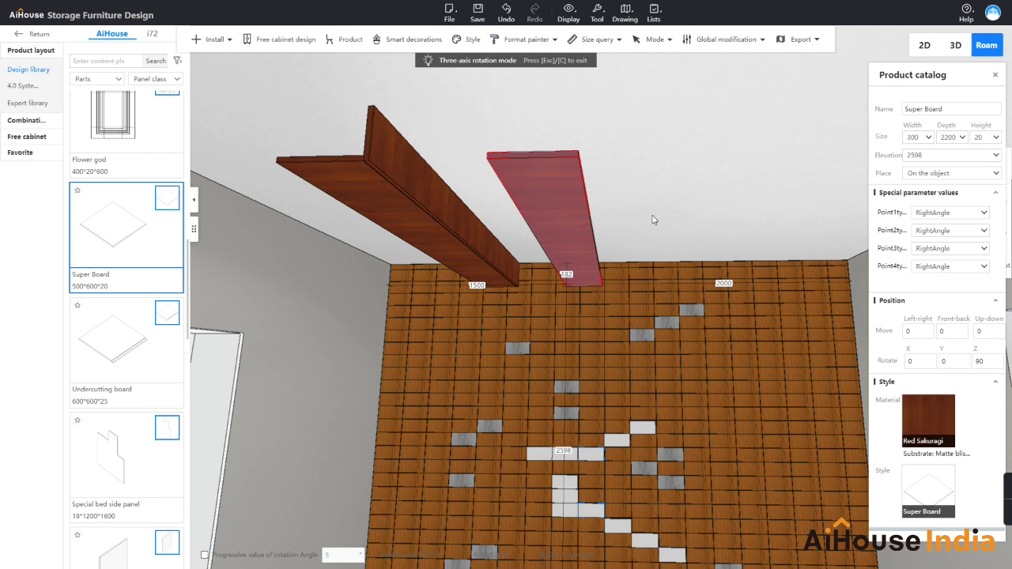
left_click(653, 216)
Copy the first beam's upright board to about 395 from the left-hand wall and lower the copy to an elevation of about 2600.7
left_click(444, 182)
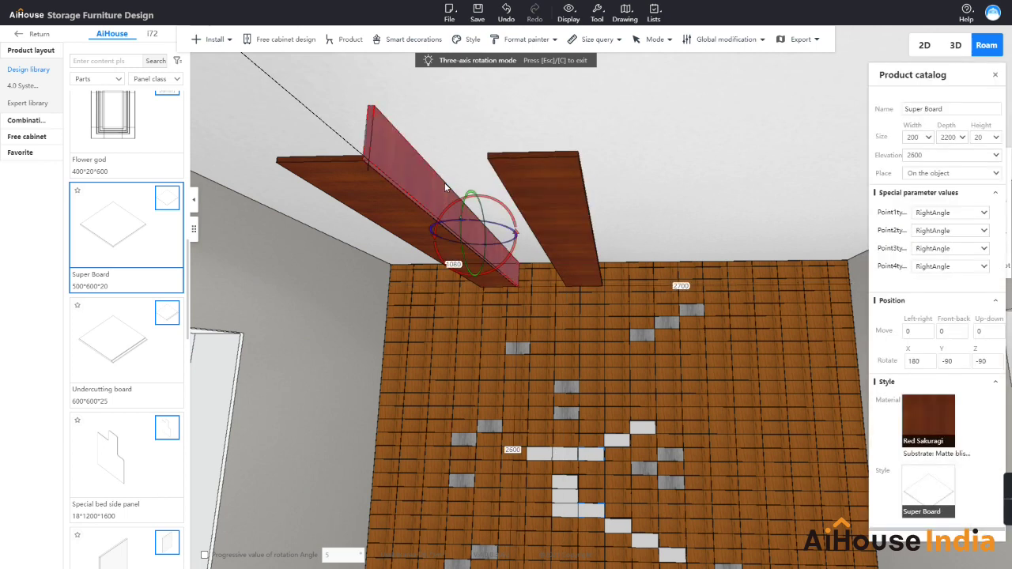
left_click(517, 182)
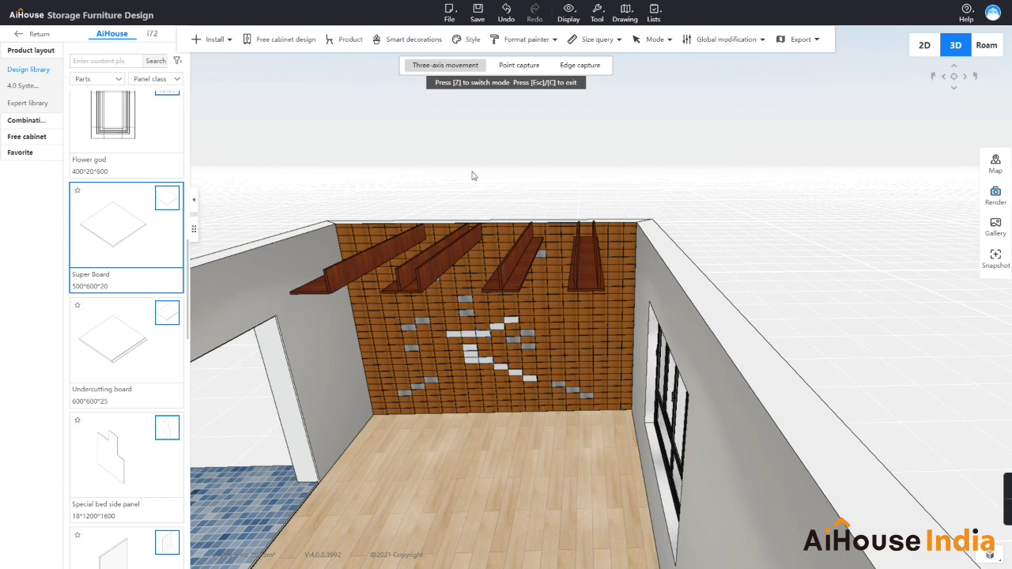
right_click_drag(472, 174, 516, 189)
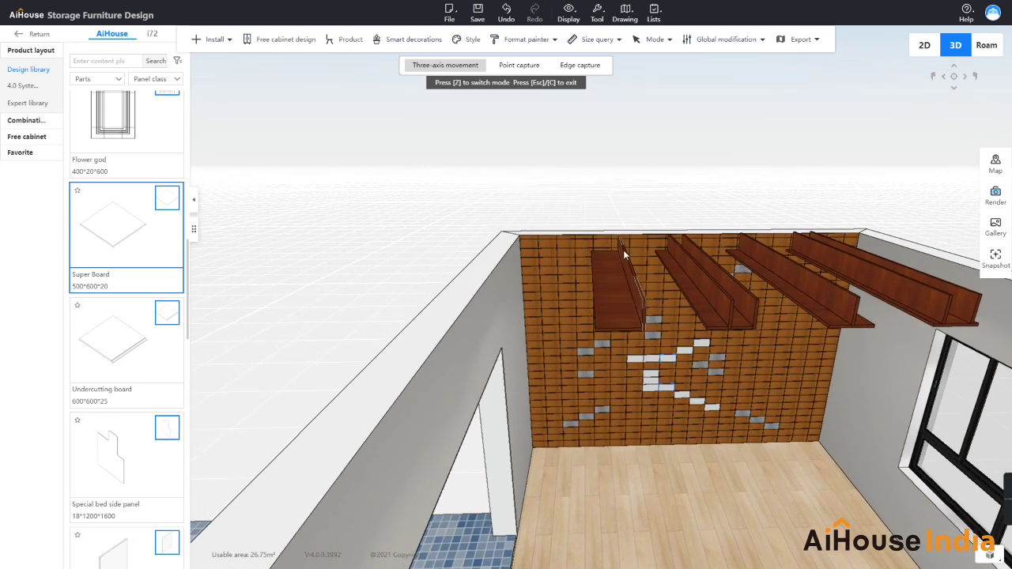
left_click(629, 259)
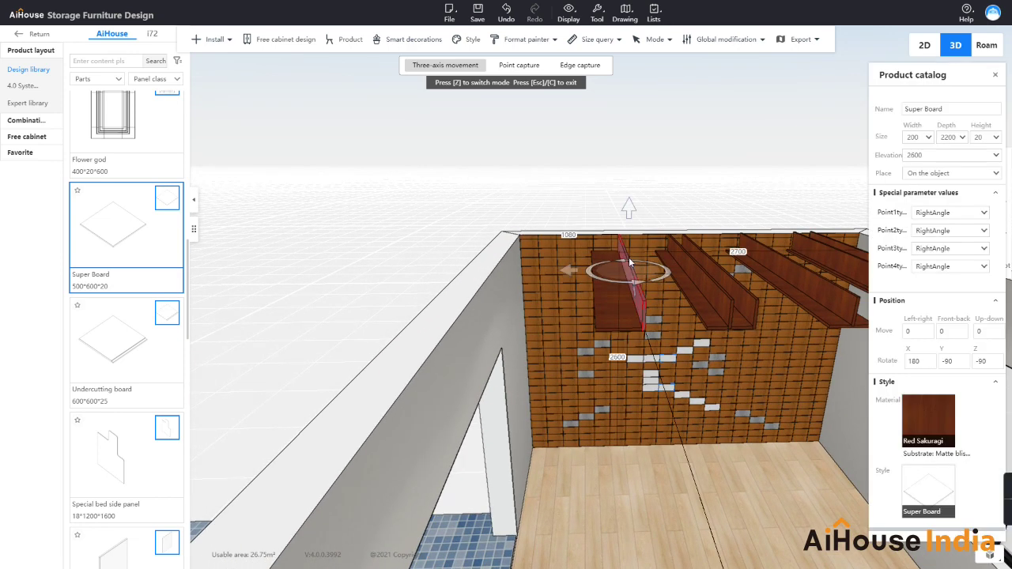
key("ctrl+v")
left_click_drag(563, 245, 483, 240)
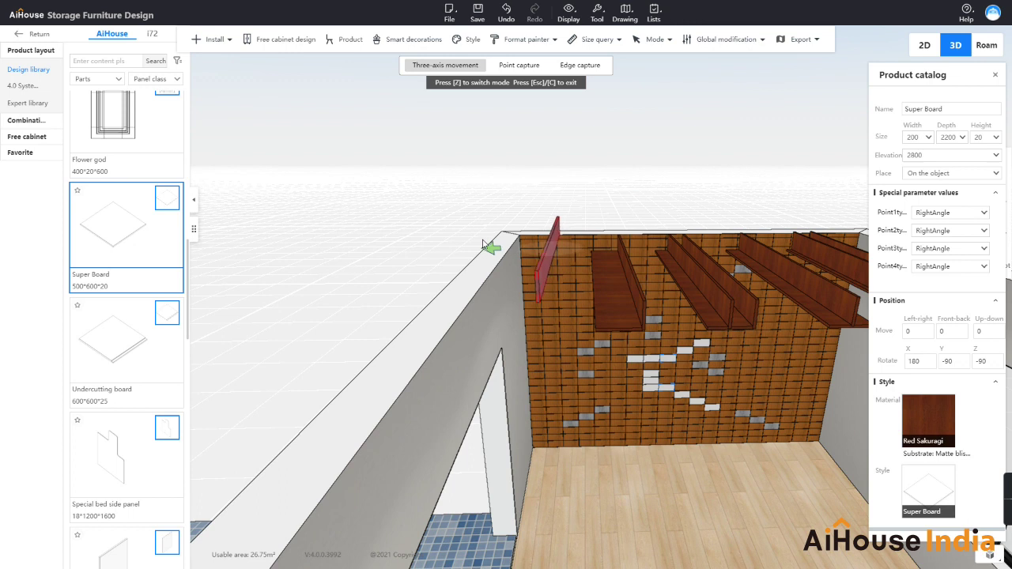
left_click_drag(545, 185, 550, 217)
right_click_drag(596, 176, 576, 167)
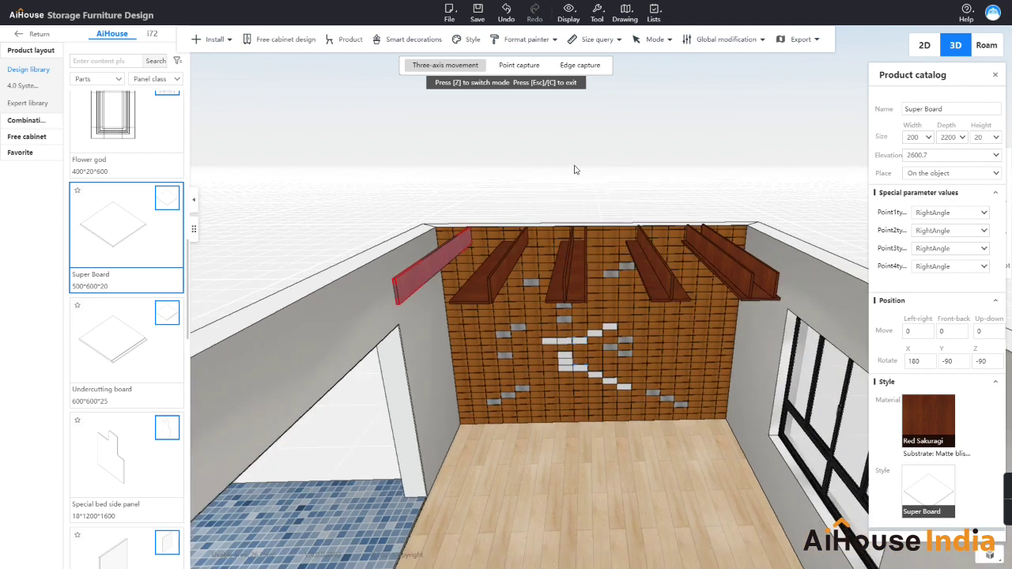
left_click(578, 161)
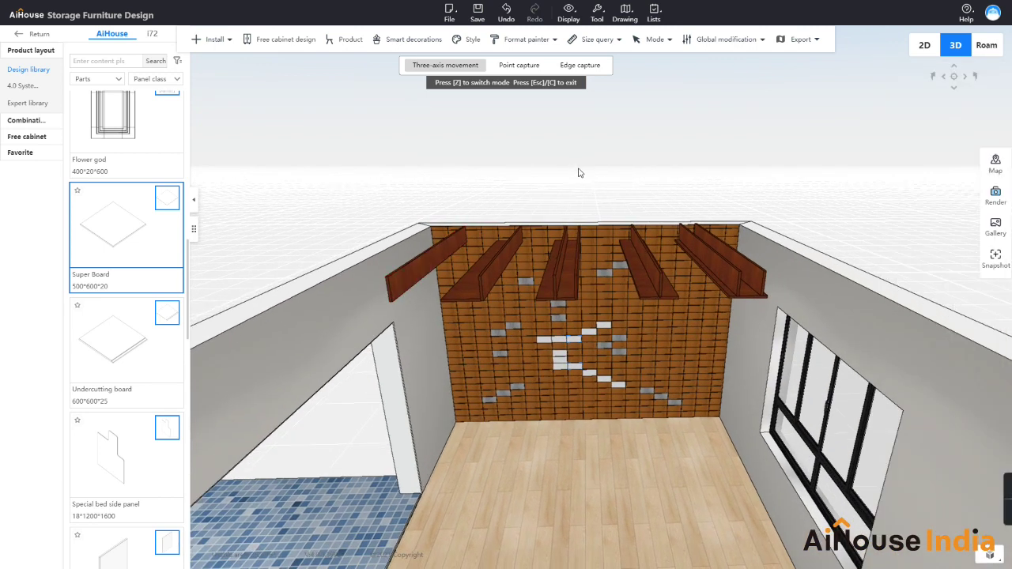
right_click_drag(578, 168, 581, 170)
In the Roam view, apply the Sawtooth oak solid wood material from the universal library to the upright board beside the left-hand wall
left_click(986, 46)
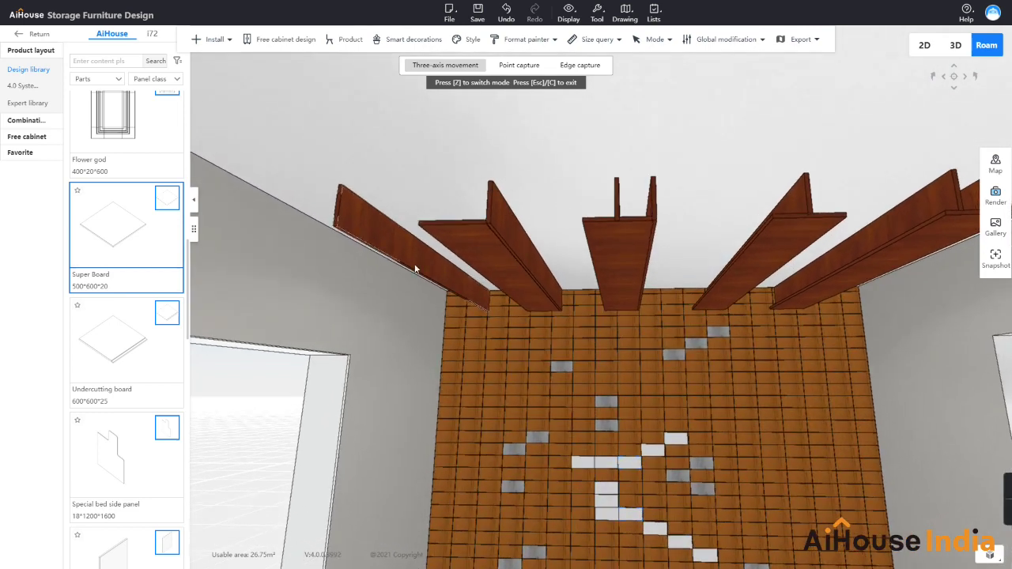
left_click(409, 265)
left_click(928, 422)
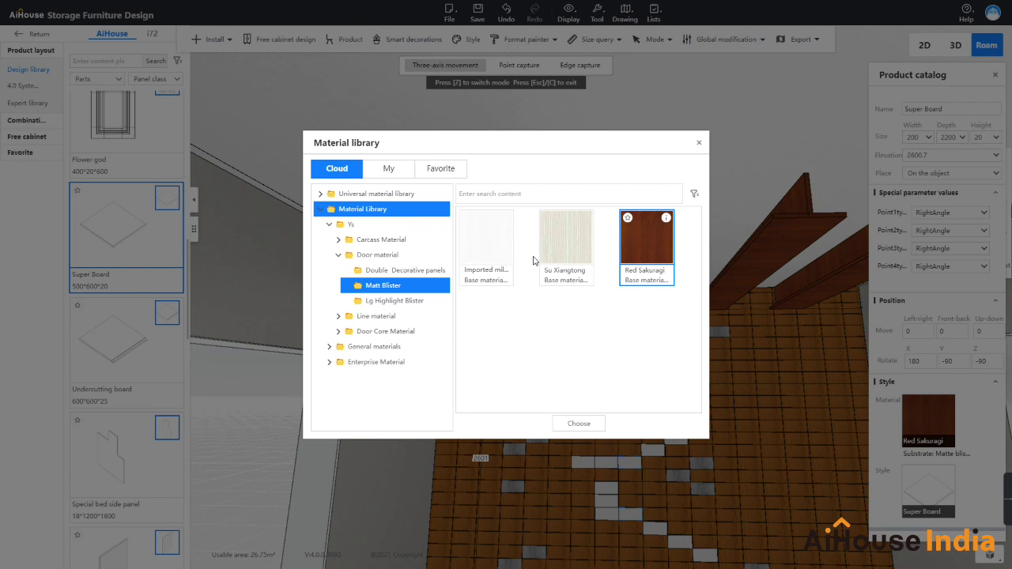
left_click(389, 193)
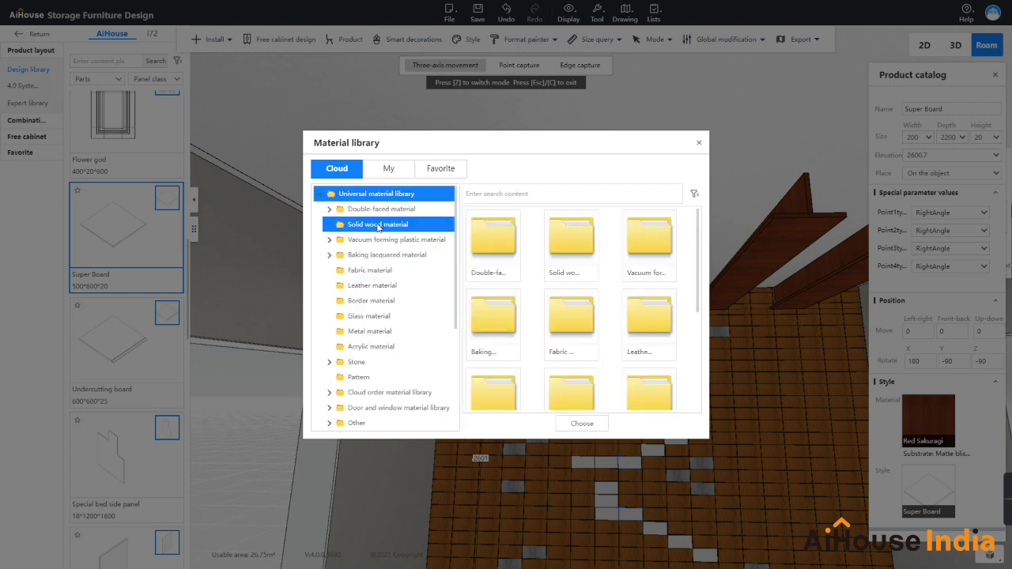
left_click(447, 224)
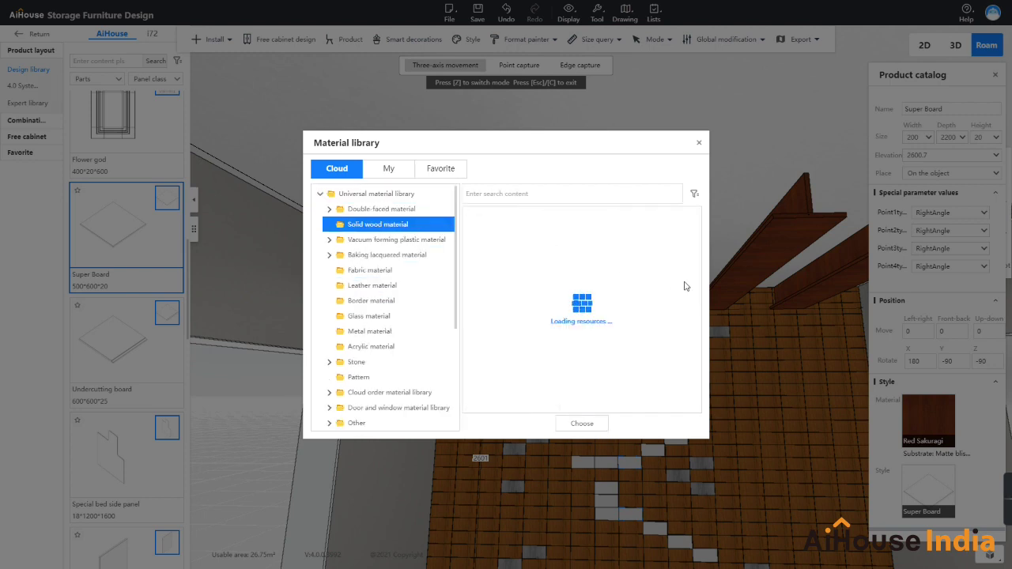
left_click(498, 246)
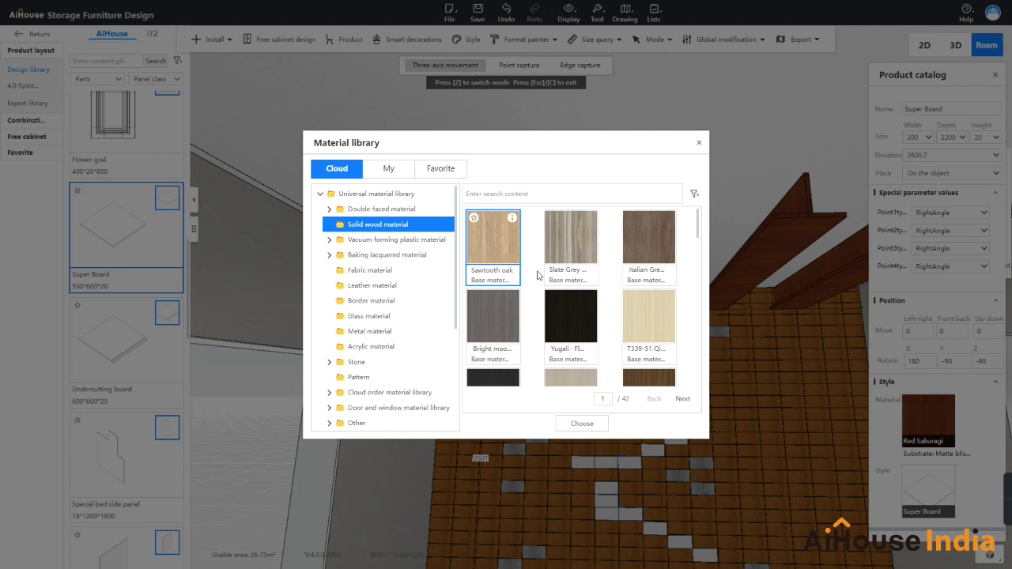
left_click(581, 424)
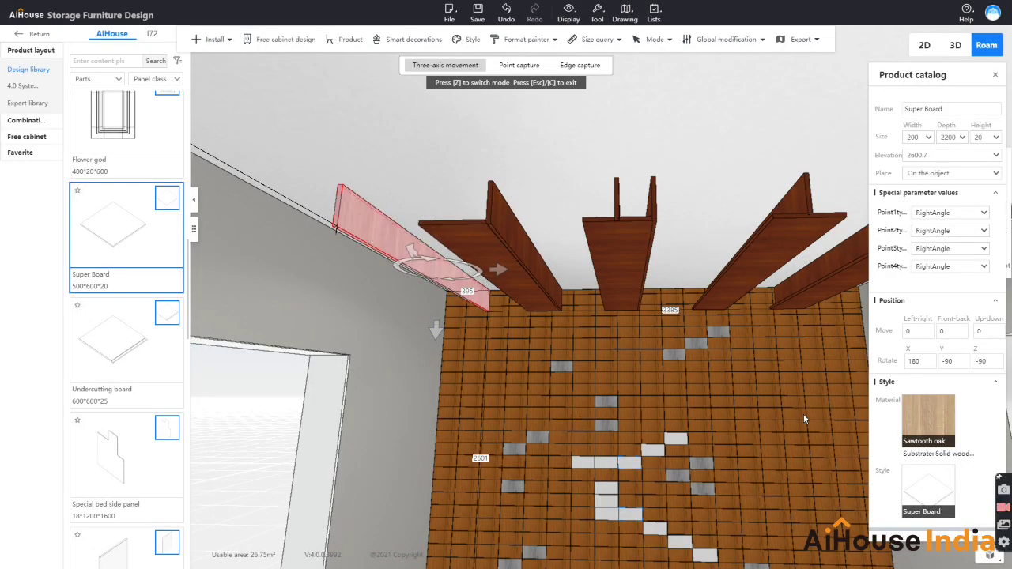
Copy the Sawtooth oak finish with the Material painter to the boards of the second and third beams from the left-hand wall
left_click(506, 39)
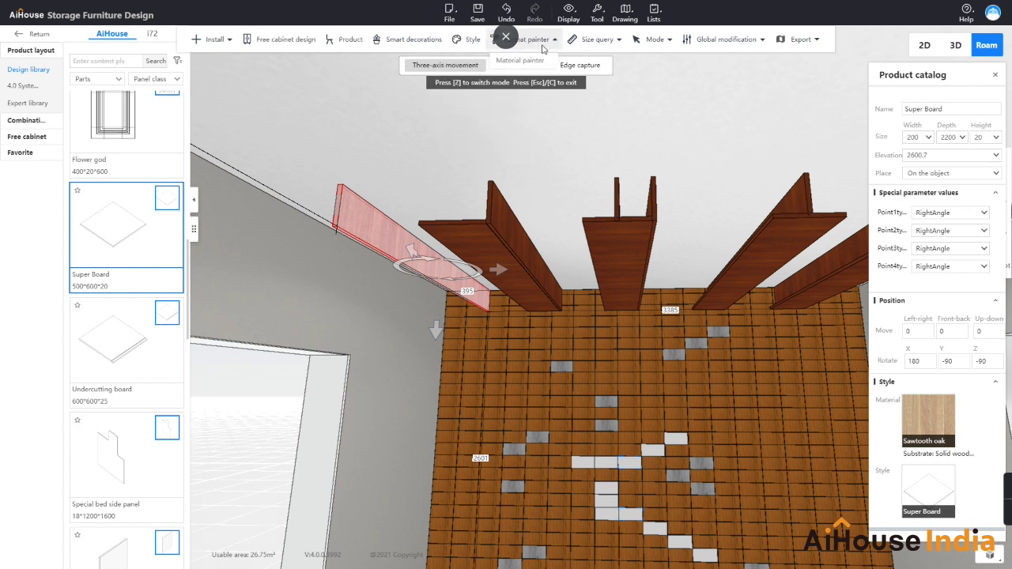
left_click(523, 61)
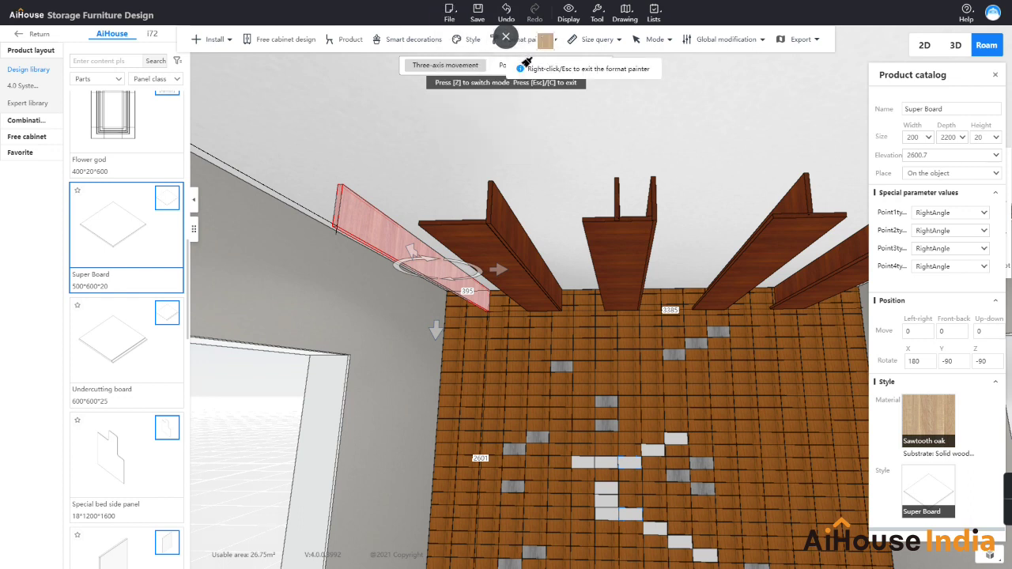
left_click(498, 217)
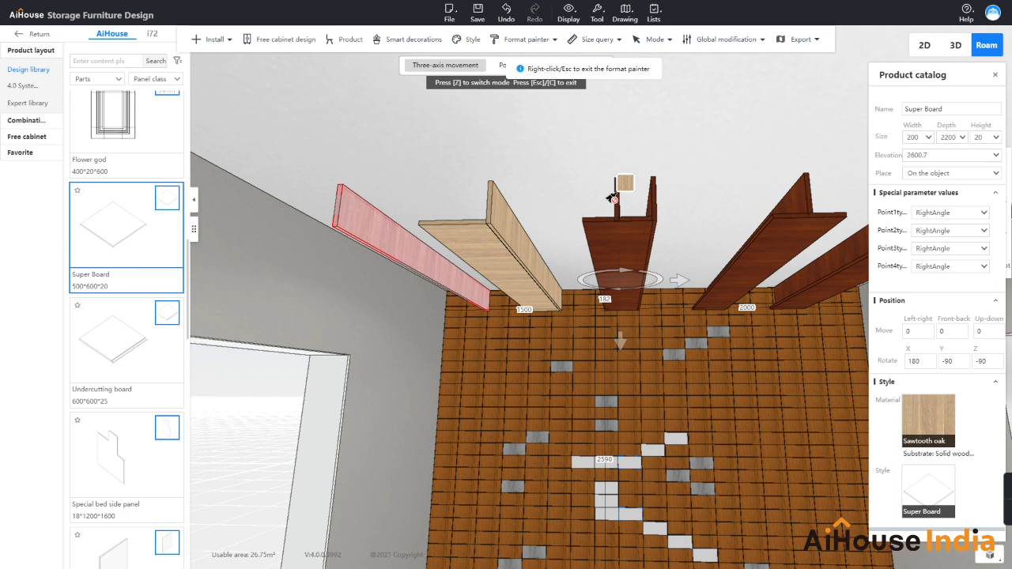
left_click(618, 191)
left_click(618, 191)
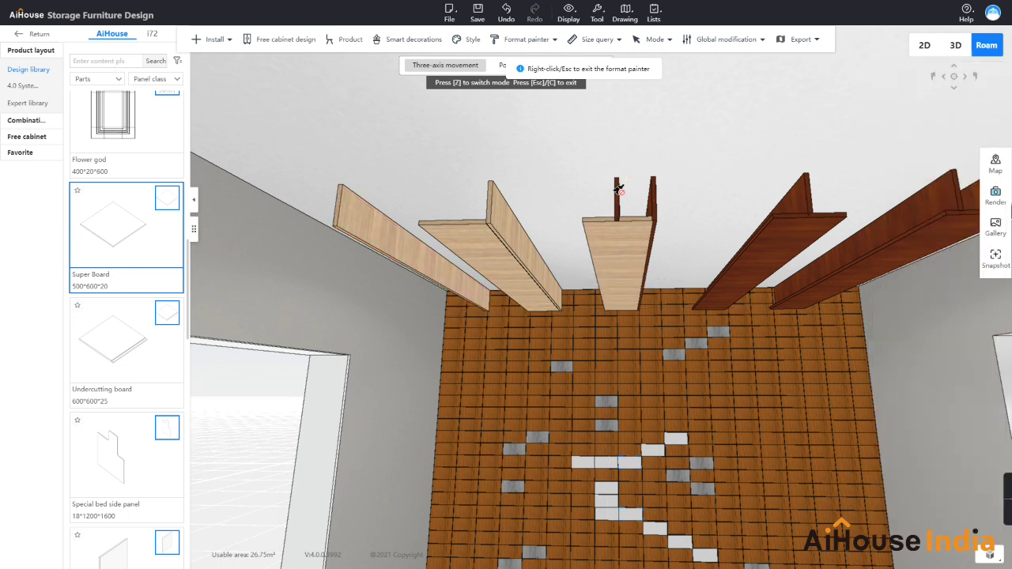
left_click_drag(653, 201, 655, 202)
left_click(655, 202)
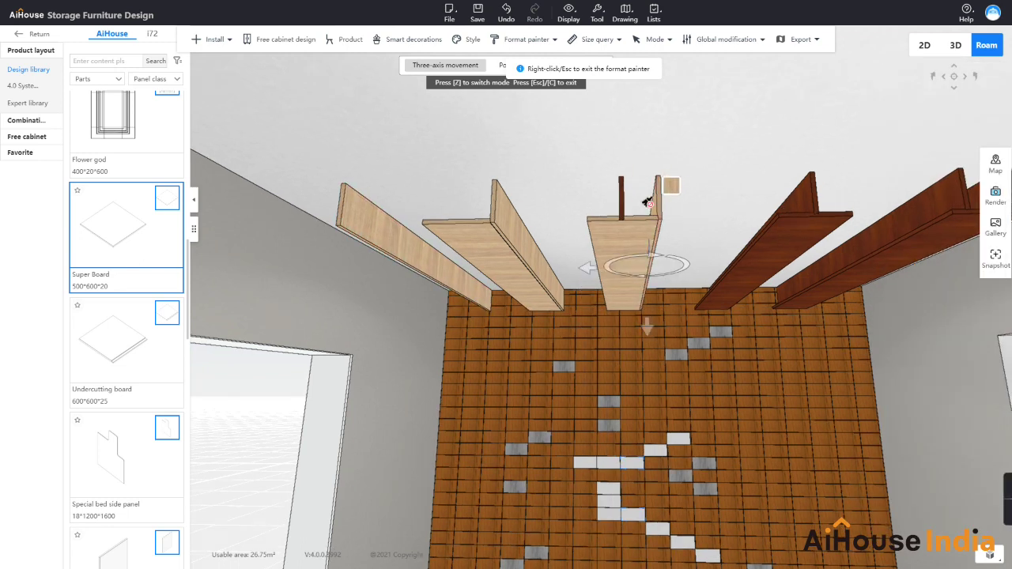
mouse_move(625, 199)
left_mouse_down()
mouse_move(676, 211)
mouse_move(660, 186)
mouse_move(672, 190)
left_mouse_up()
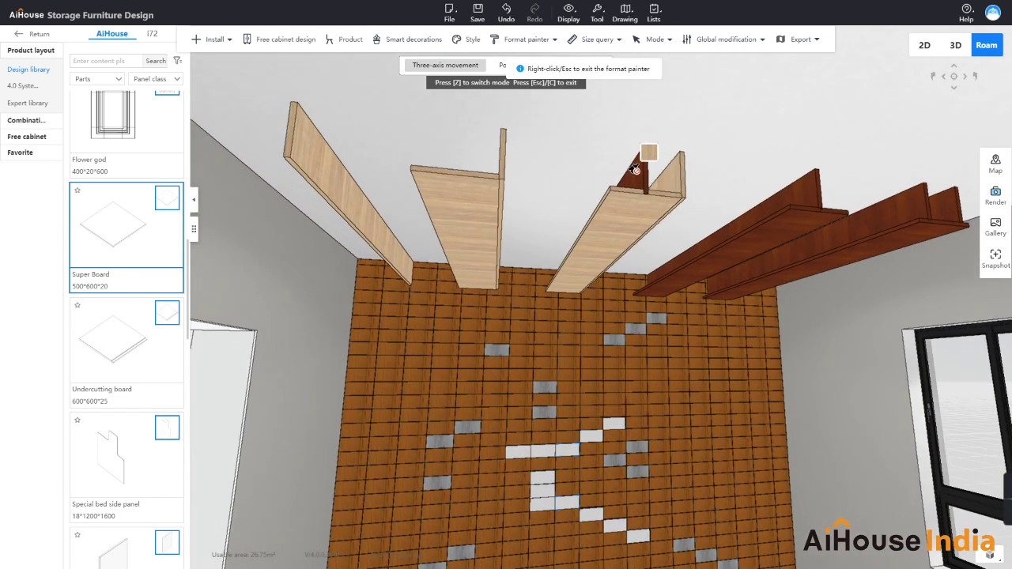
left_click(646, 176)
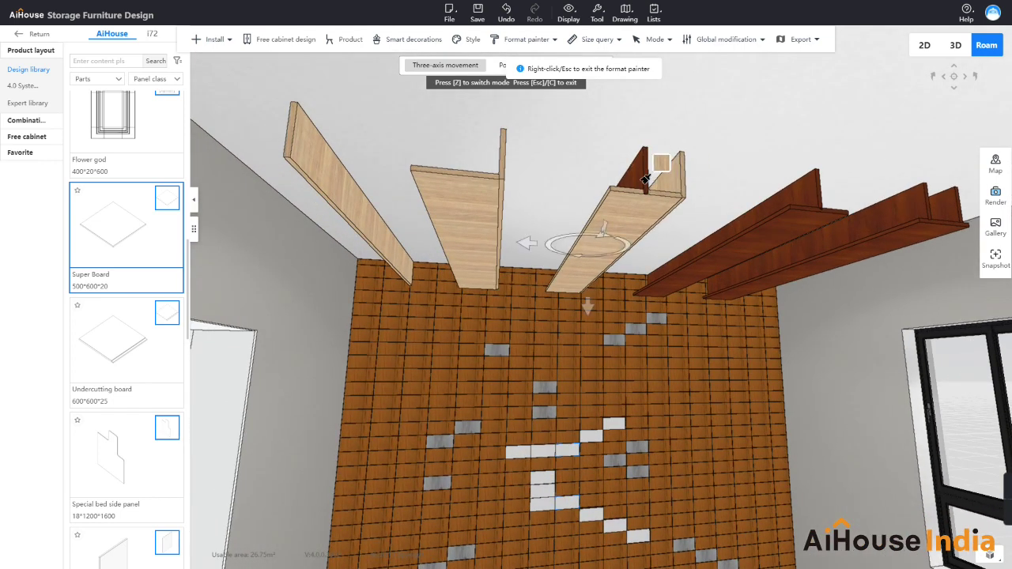
Paint the same Sawtooth oak material onto the boards of the two beams nearest the window wall and exit the Material painter
left_click(796, 223)
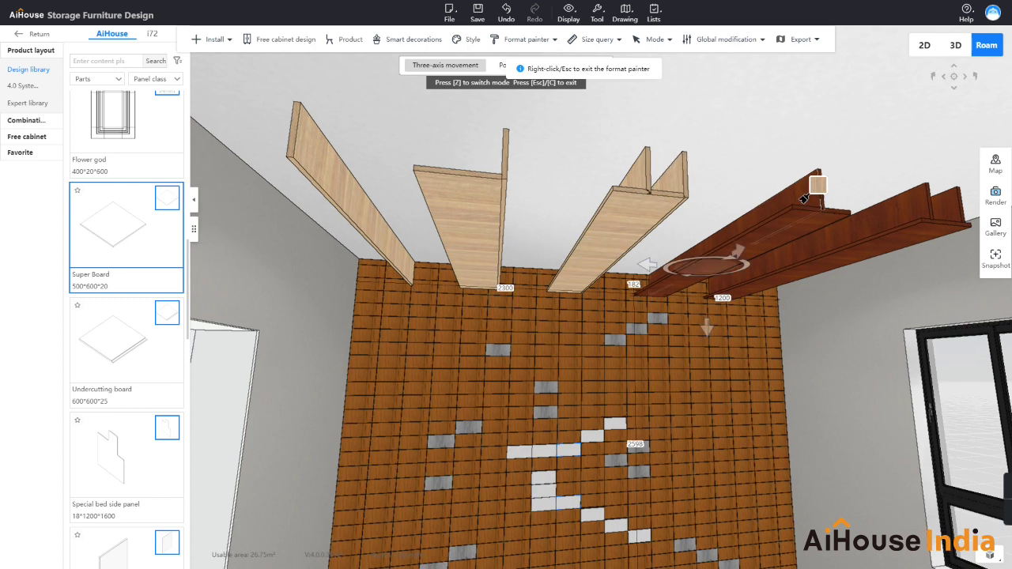
left_click(929, 210)
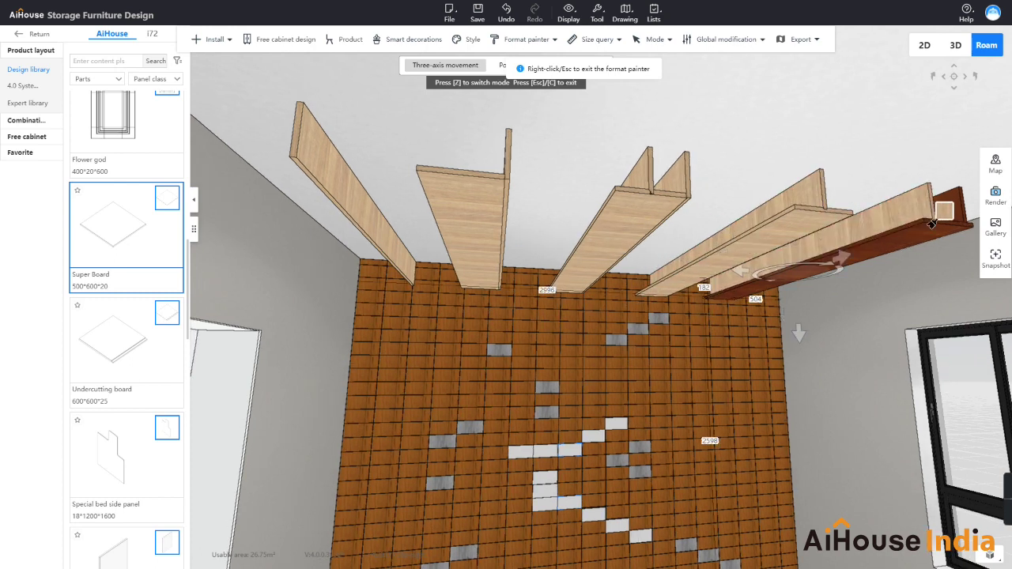
left_click(957, 209)
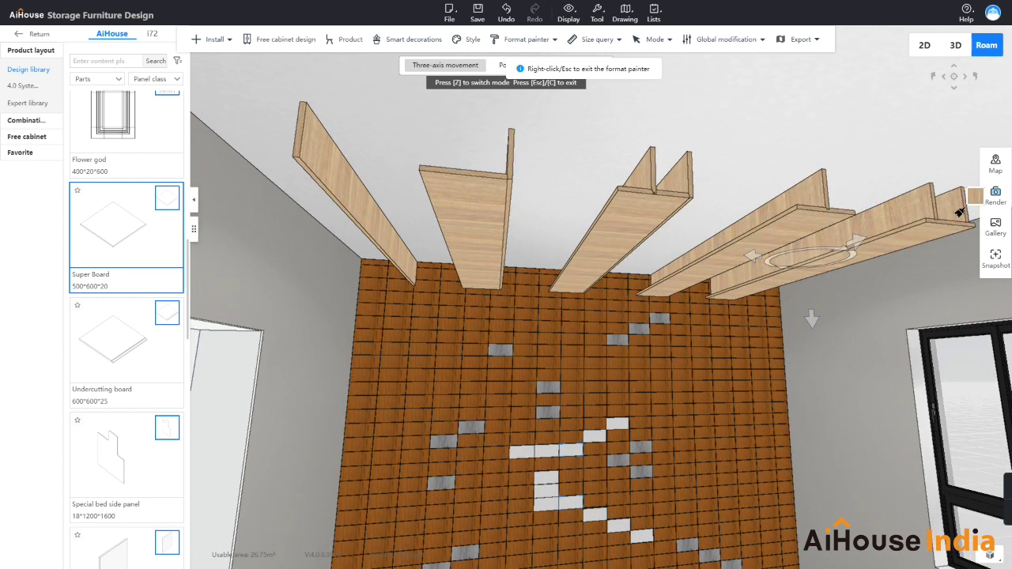
right_click(680, 151)
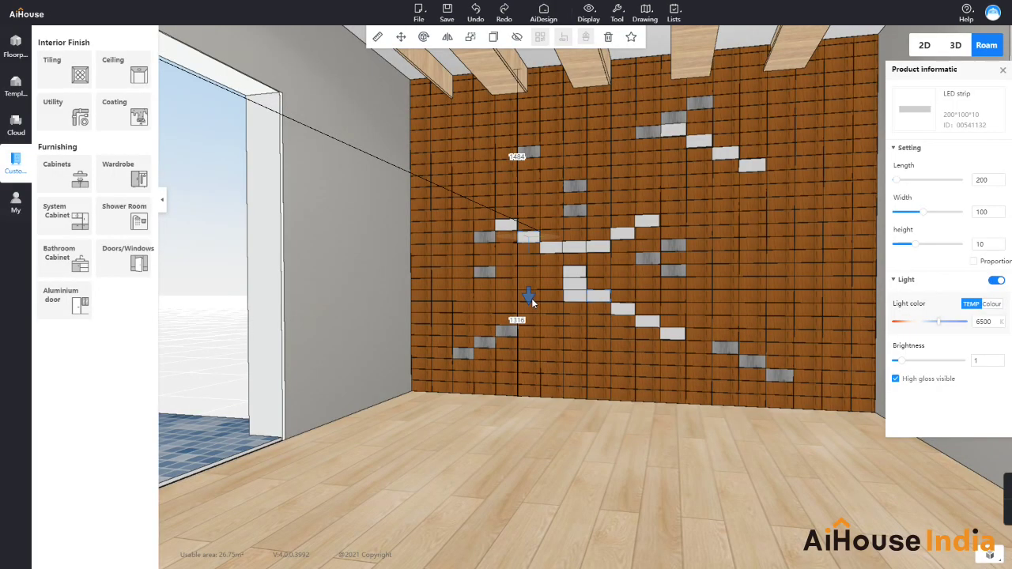
Shift the LED strip just left of the horizontal lit row to about 1325 above the floor and save the design
left_click_drag(531, 298, 531, 298)
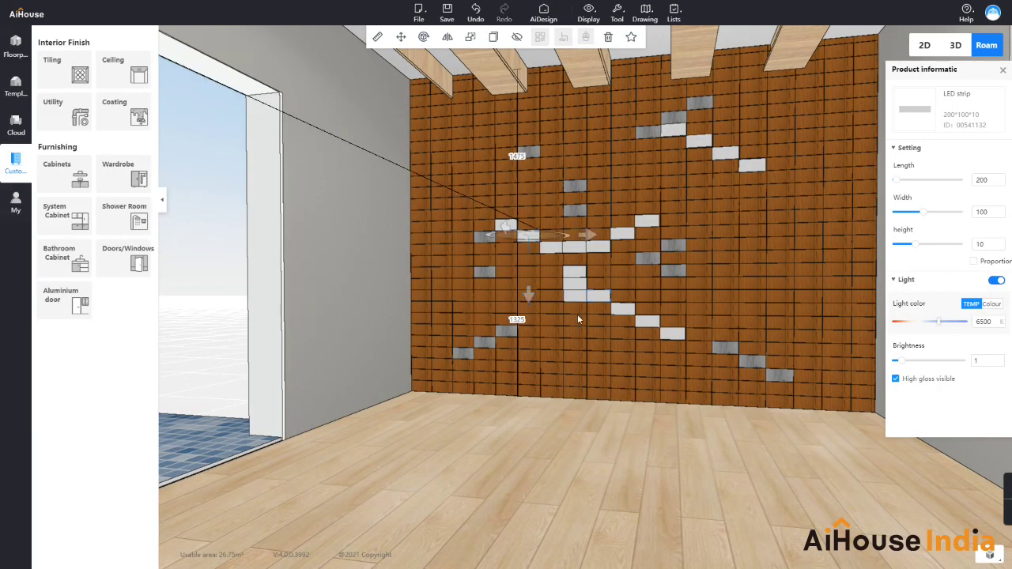
key("ctrl+s")
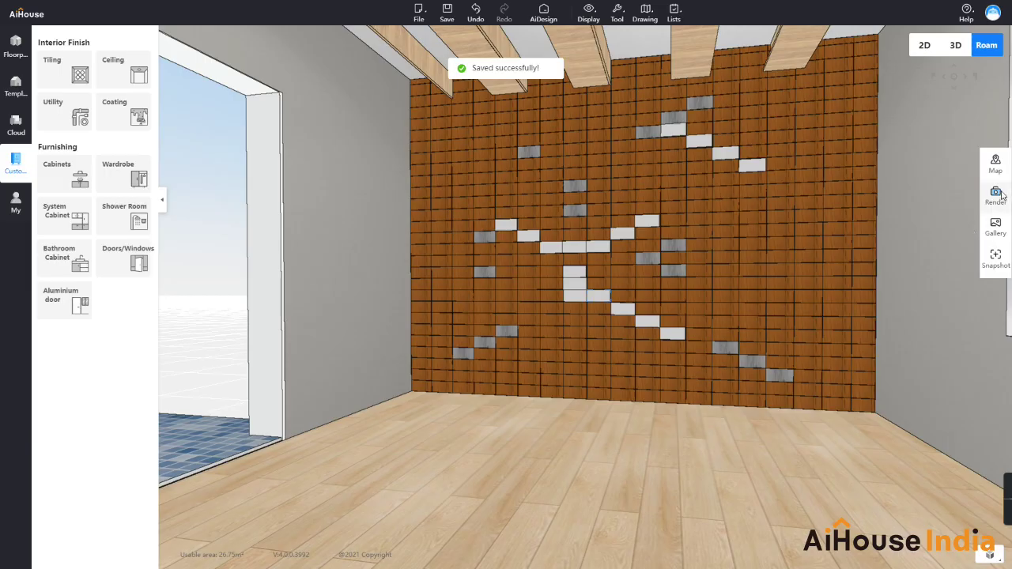
Open the rendering view and frame the tiled feature wall, ceiling beams and window within the 16:9 frame
left_click(995, 193)
left_click_drag(748, 253, 560, 256)
scroll(564, 190, "down", 3)
scroll(562, 158, "down", 4)
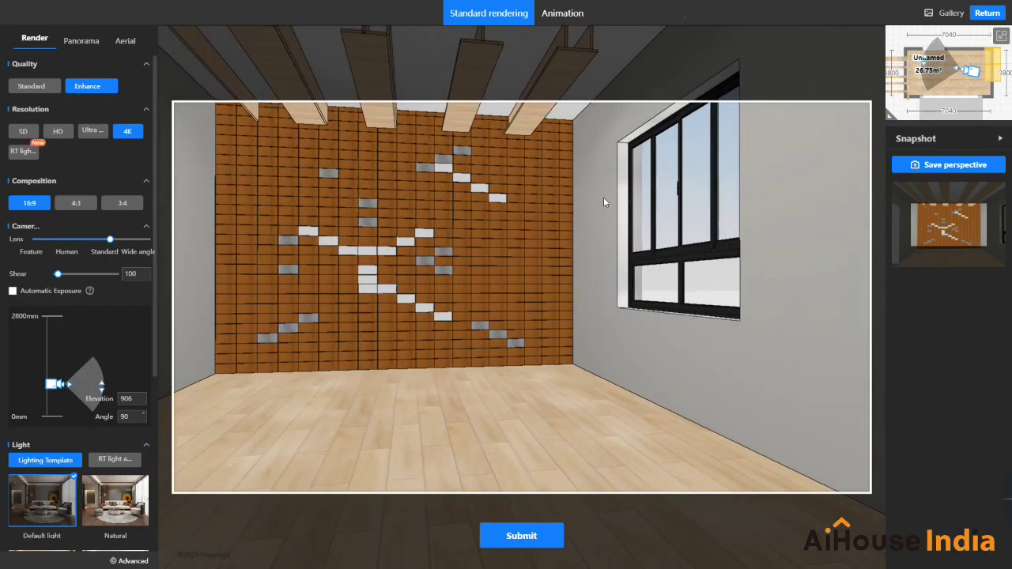
left_click_drag(603, 197, 697, 196)
scroll(584, 191, "up", 5)
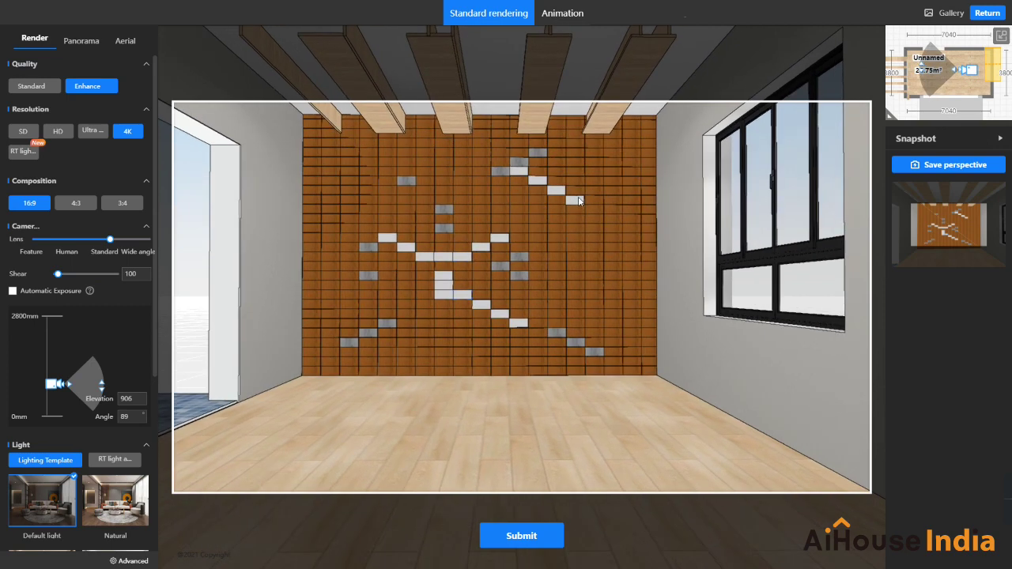
scroll(584, 182, "up", 4)
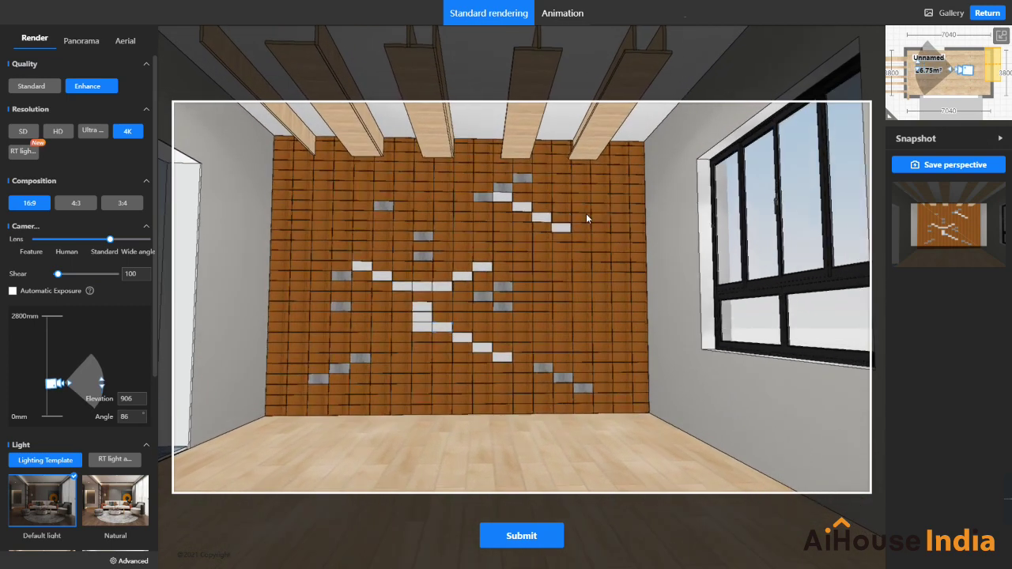
left_click_drag(589, 200, 600, 200)
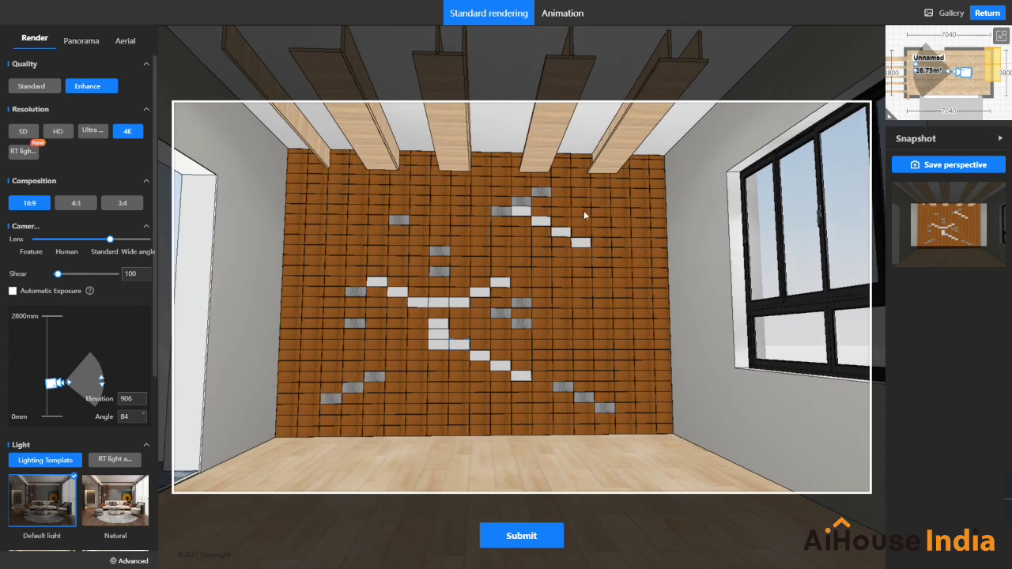
Level the render camera to an angle of 90° and set its elevation to 1300
double_click(135, 417)
key("Return")
double_click(136, 400)
type("1300")
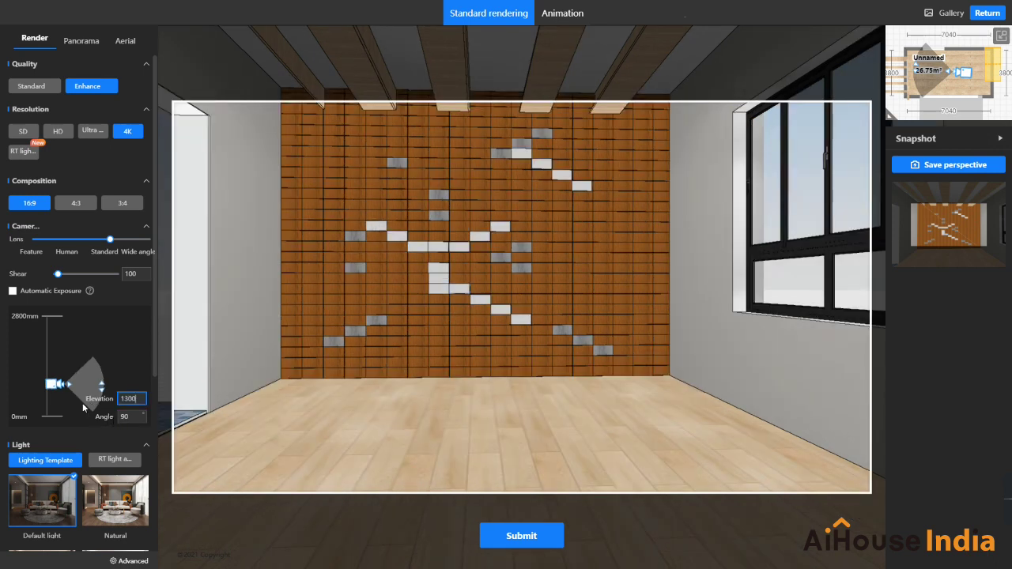
key("Return")
Set the render camera's elevation to 1400 and save the perspective as a snapshot
double_click(134, 398)
type("140")
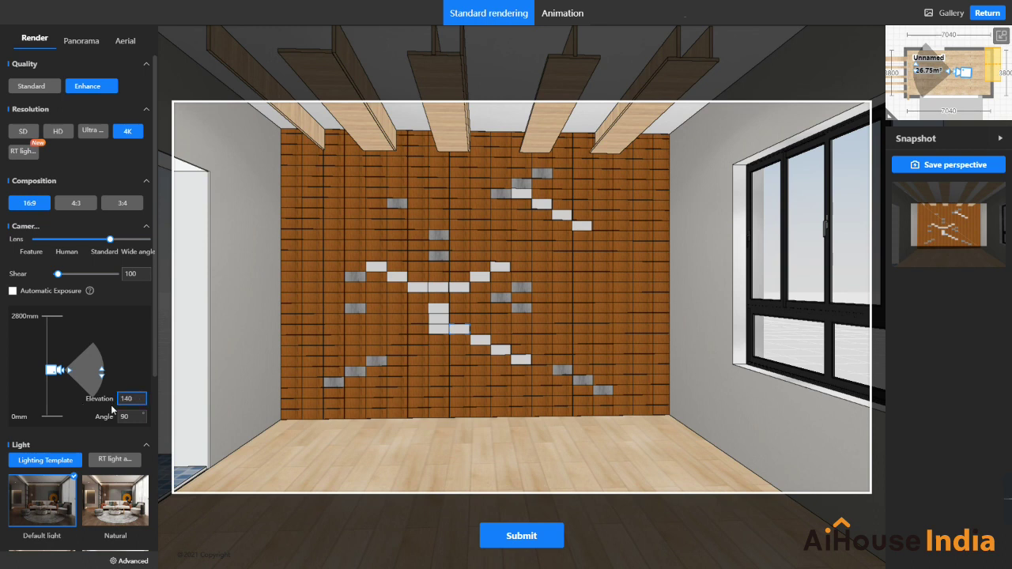
type("0")
key("Return")
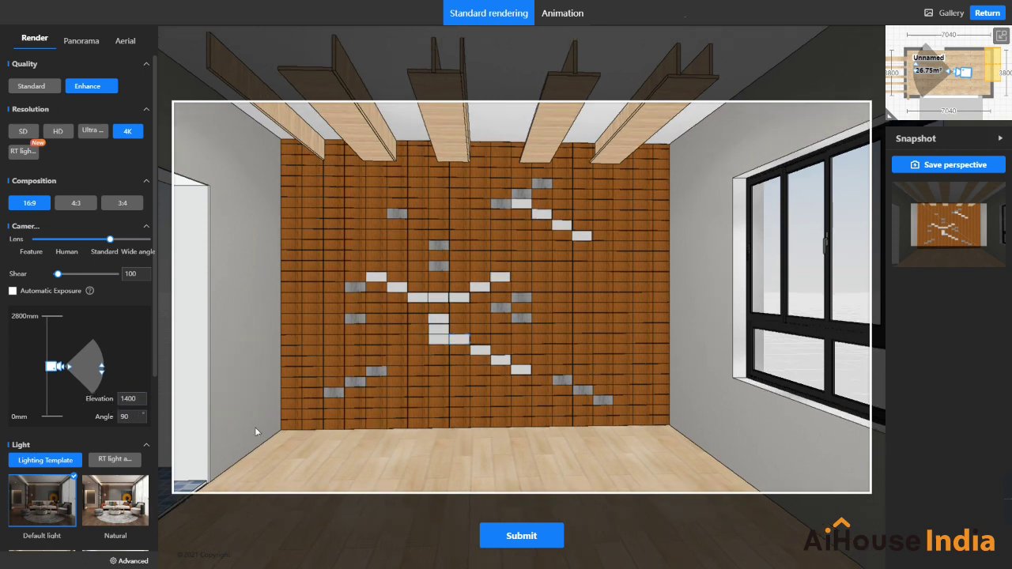
left_click(927, 165)
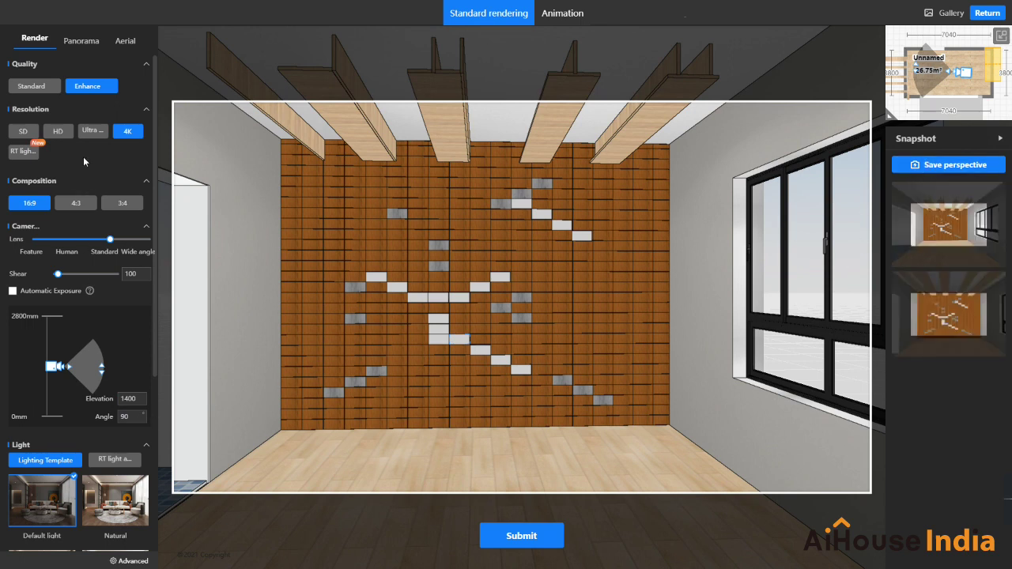
Using custom lighting in plan view, move the fill light board inside the room near the camera and turn it toward the tiled wall
scroll(68, 397, "down", 3)
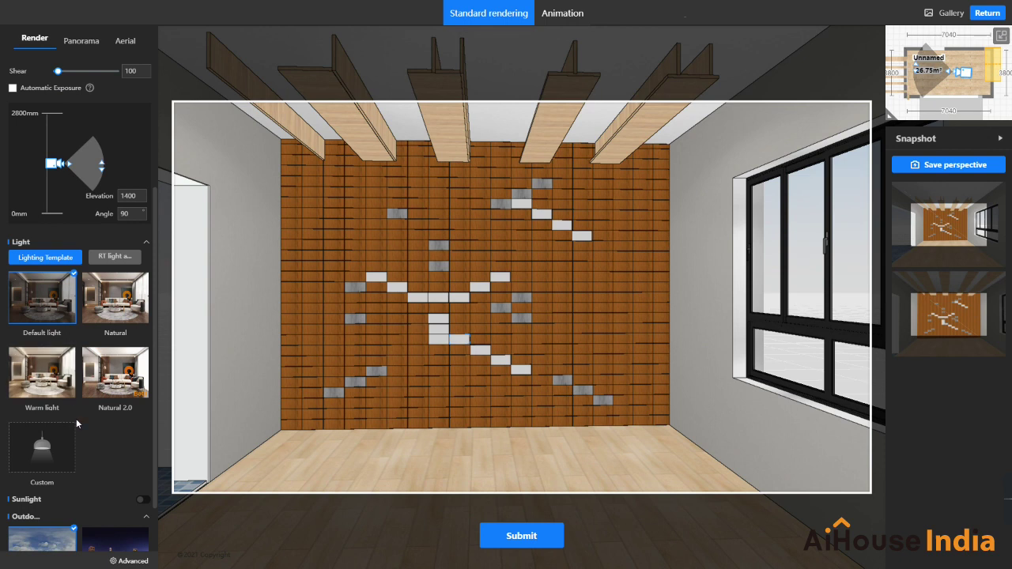
left_click(61, 450)
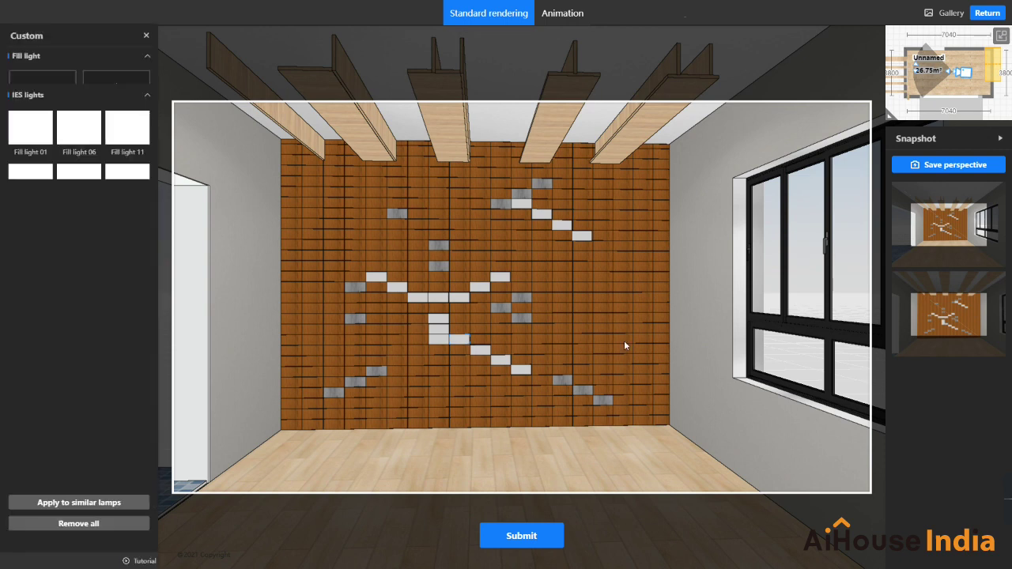
left_click(1000, 38)
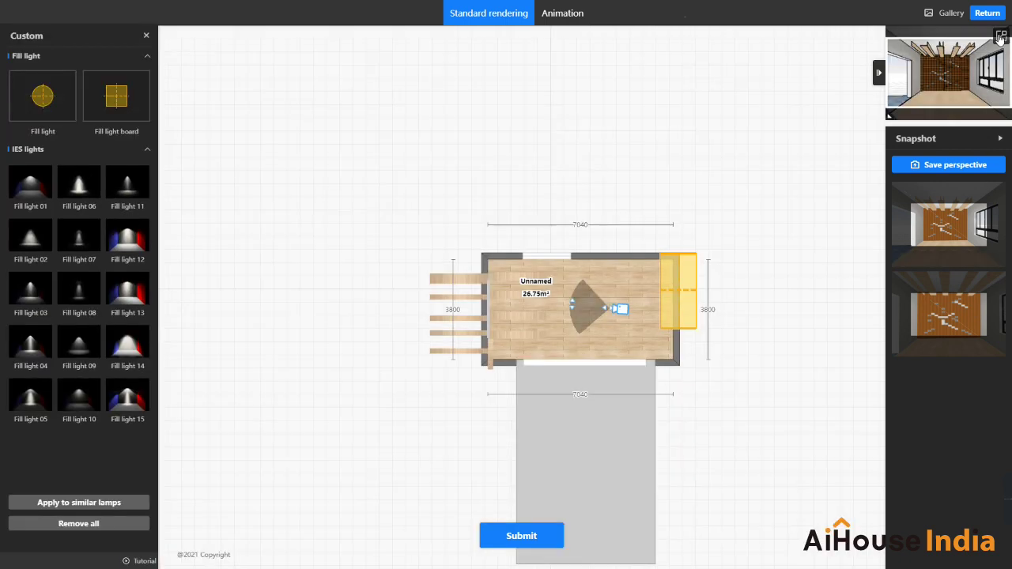
left_click(662, 313)
left_click_drag(663, 313, 633, 318)
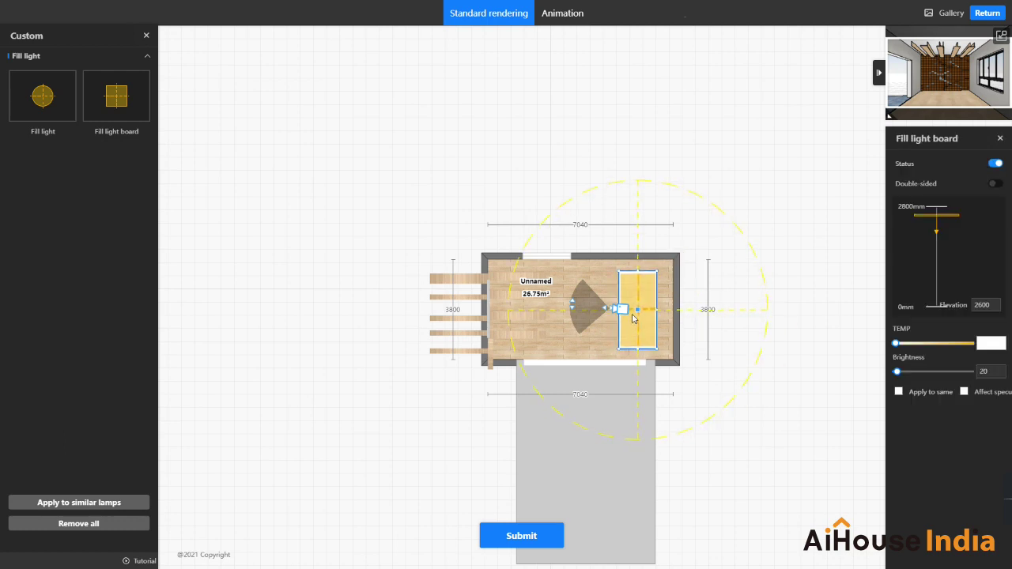
left_click_drag(637, 310, 496, 315)
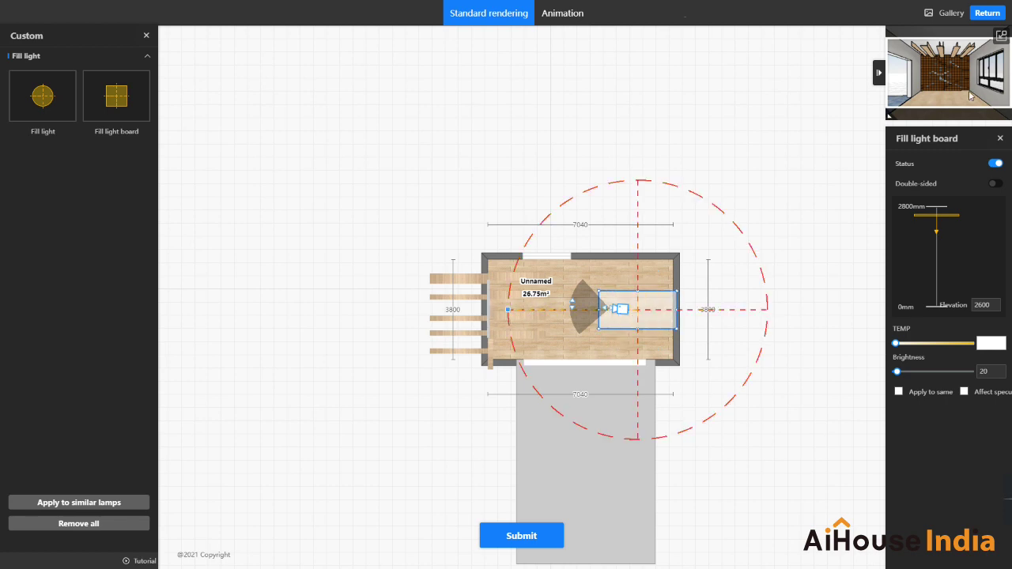
Return to the camera view, submit the 4K Enhance render and open the resulting Lighting image from the gallery
left_click(1001, 36)
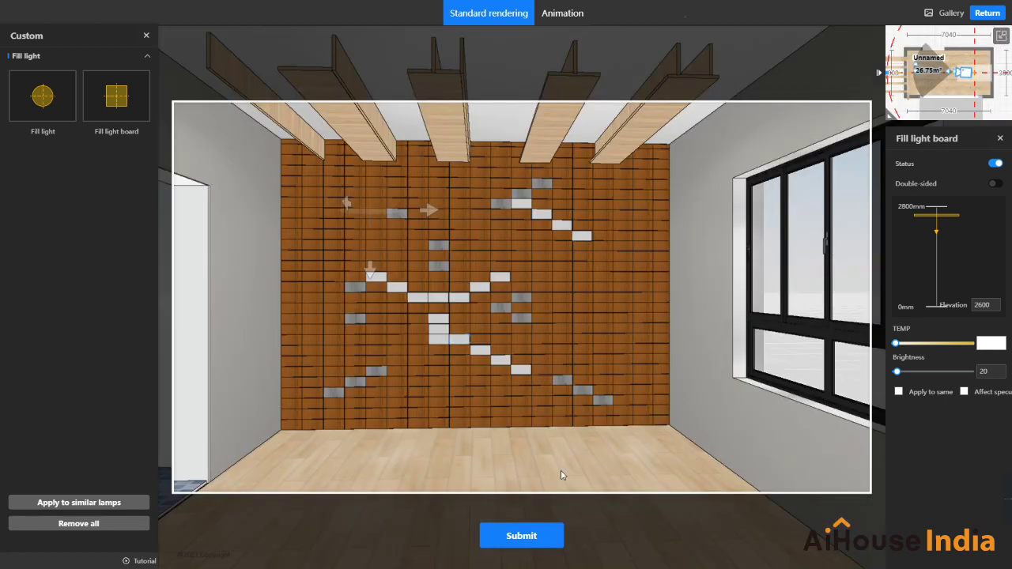
left_click(522, 536)
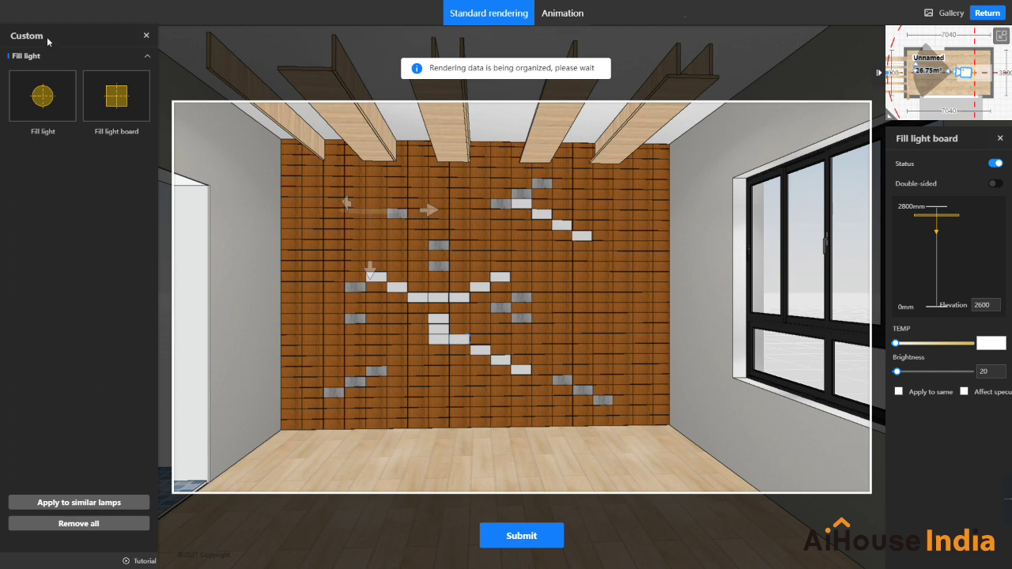
left_click(146, 36)
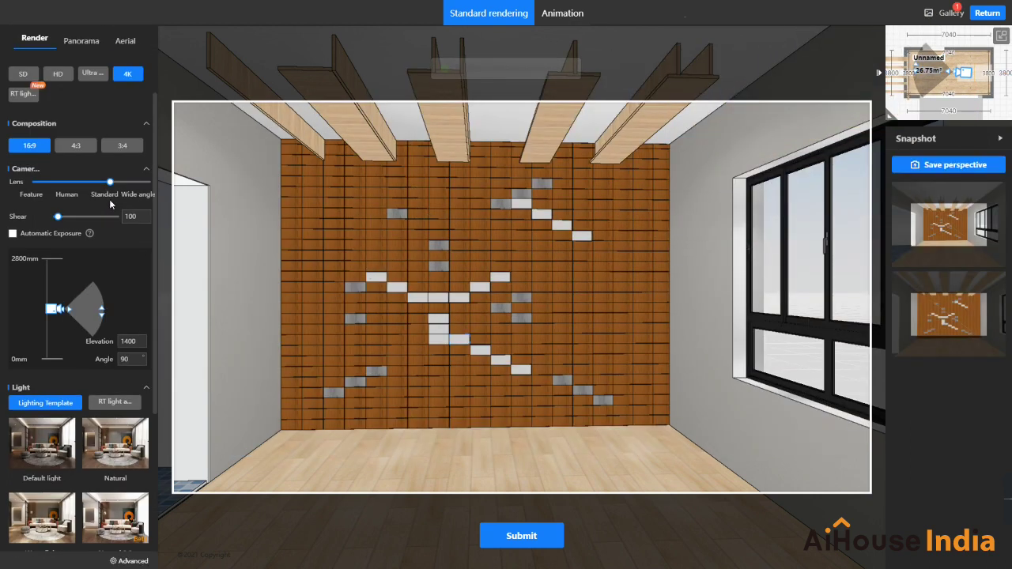
left_click(947, 13)
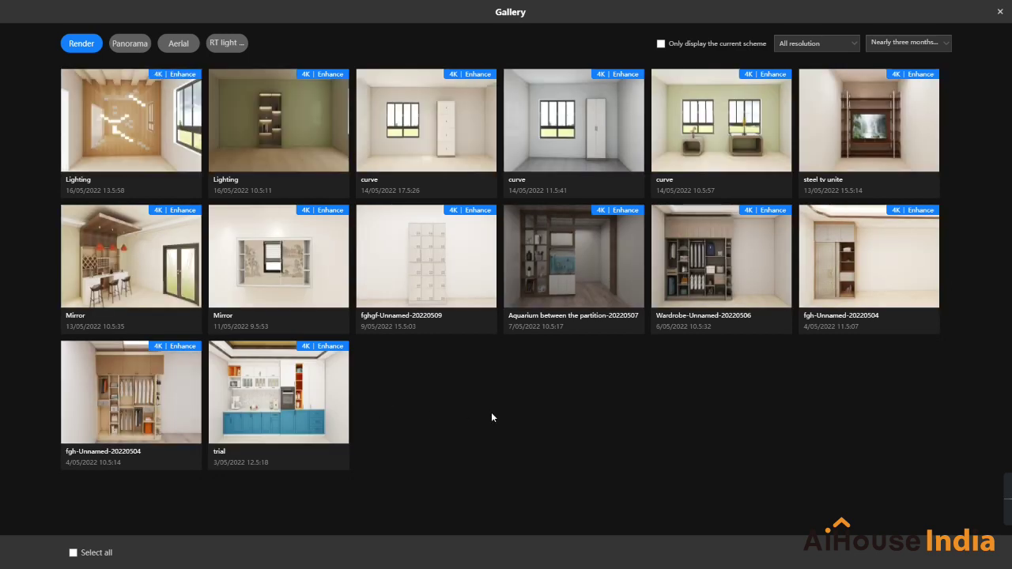
left_click(89, 127)
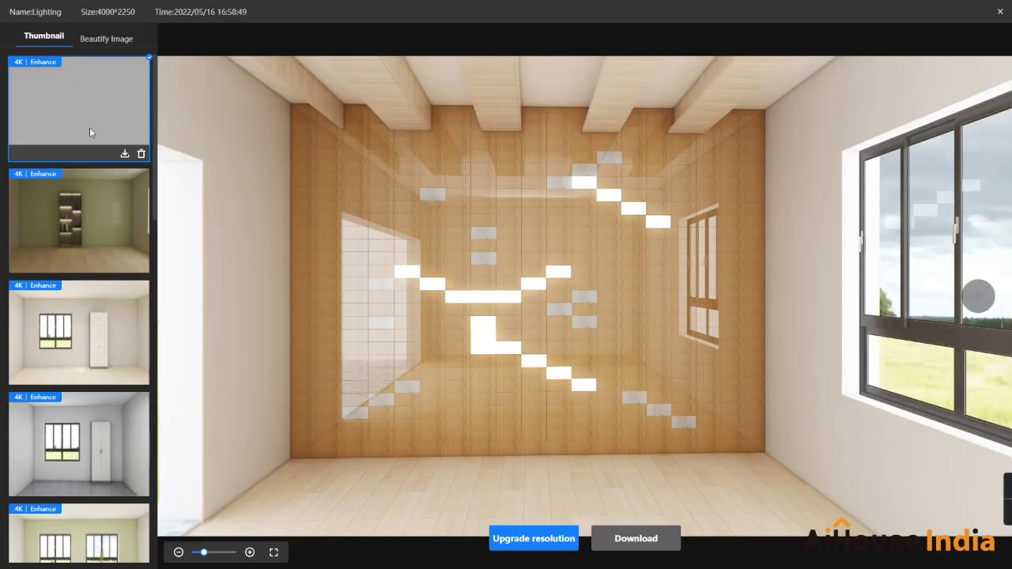